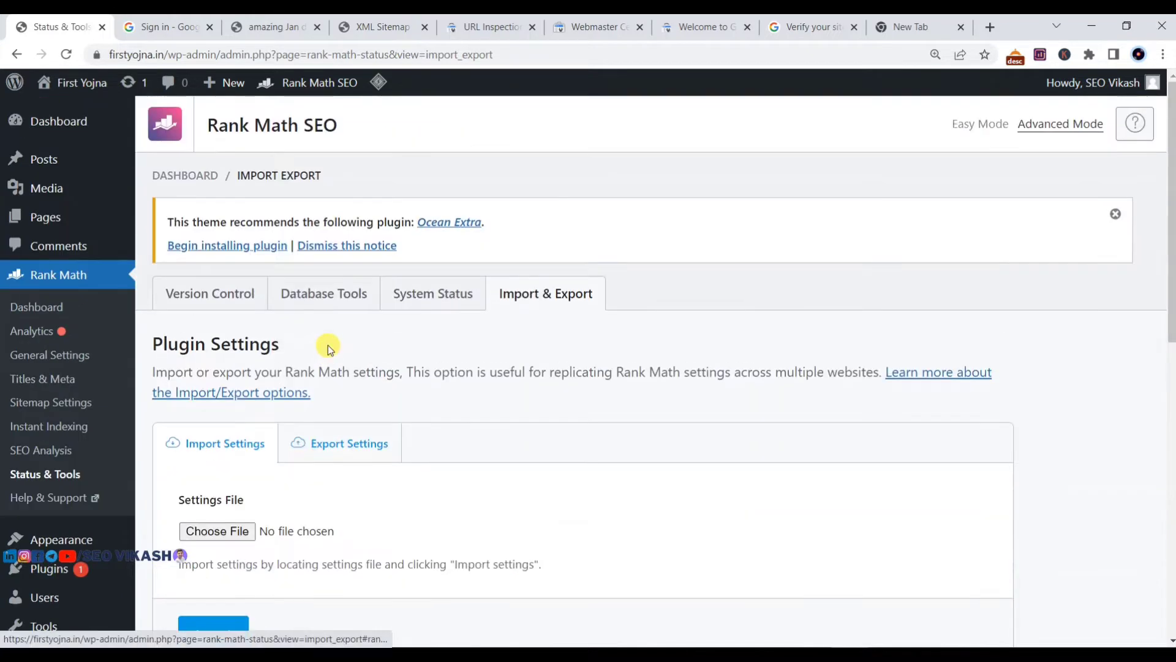
Import the settings and post meta from All In One SEO Pack into Rank Math and confirm the import.
{"action": "scroll", "coordinate": [693, 357], "scroll_direction": "down", "scroll_amount": 7}
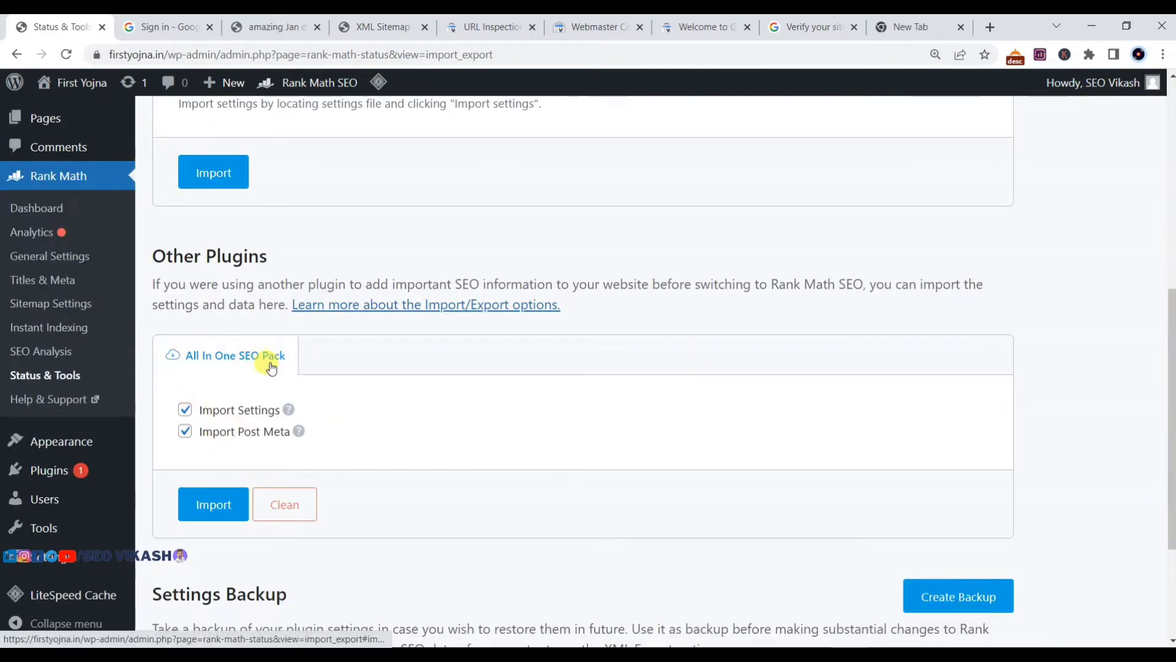
{"action": "scroll", "coordinate": [271, 365], "scroll_direction": "down", "scroll_amount": 1}
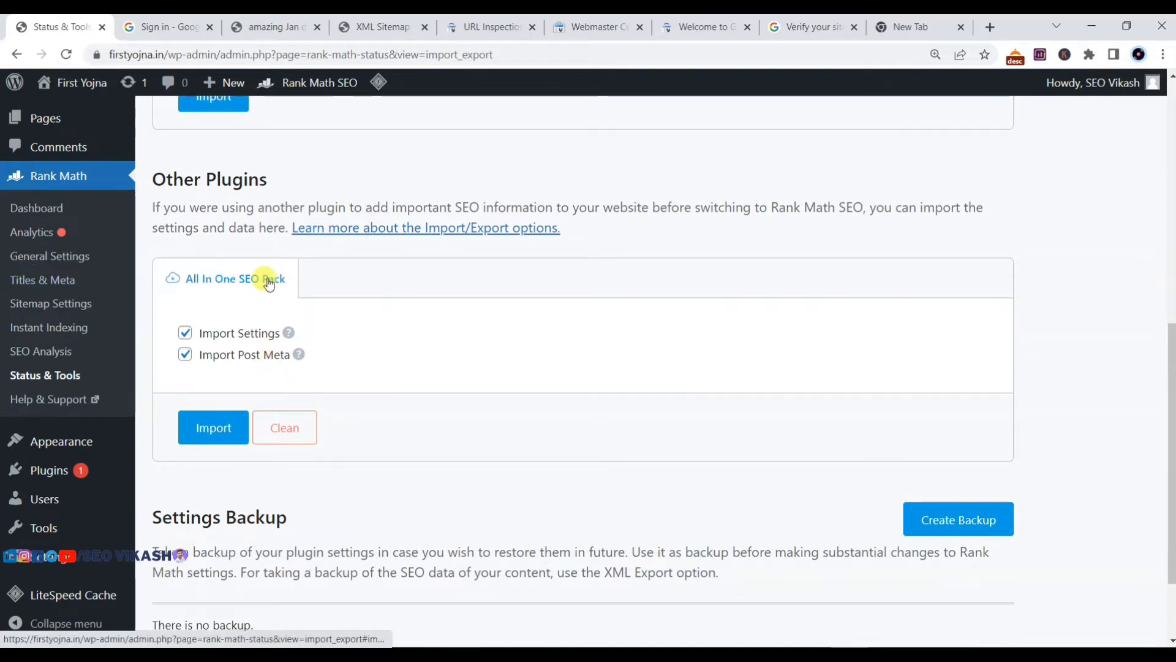
{"action": "scroll", "coordinate": [243, 303], "scroll_direction": "down", "scroll_amount": 2}
{"action": "scroll", "coordinate": [263, 190], "scroll_direction": "up", "scroll_amount": 2}
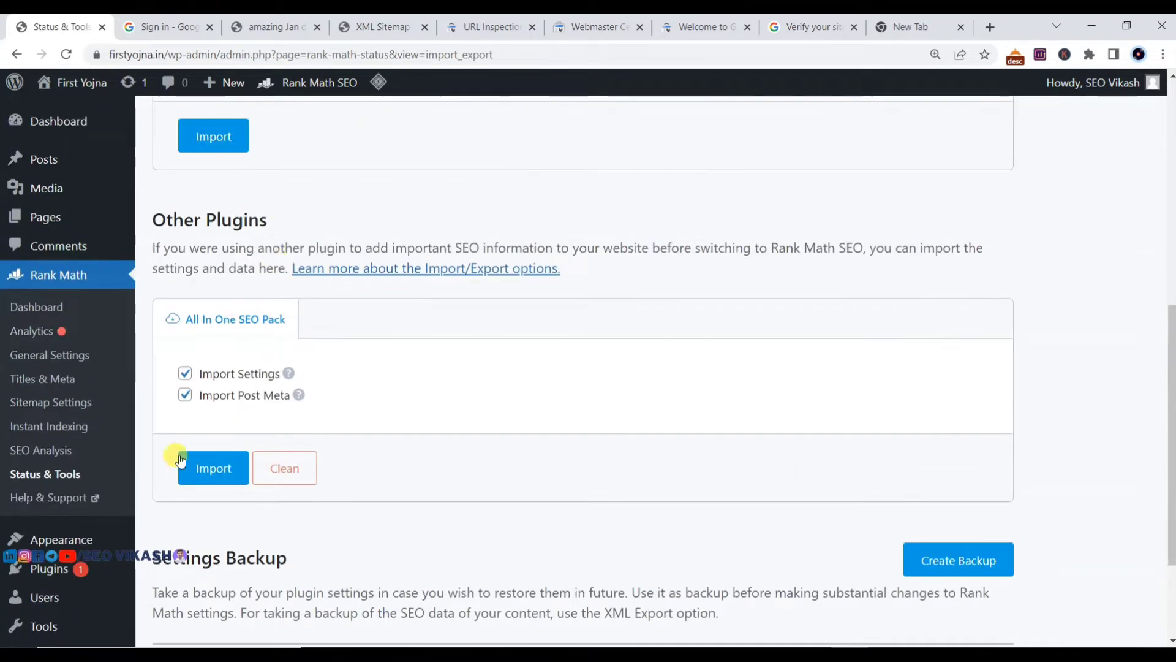
{"action": "left_click", "coordinate": [203, 471]}
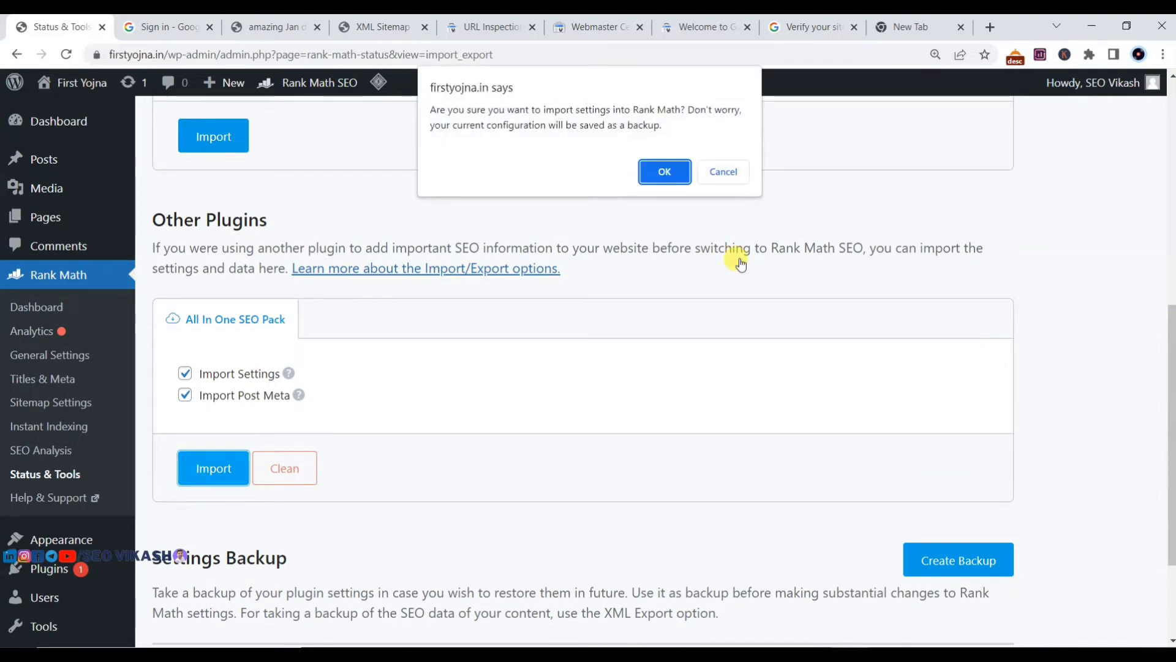
{"action": "left_click", "coordinate": [665, 173]}
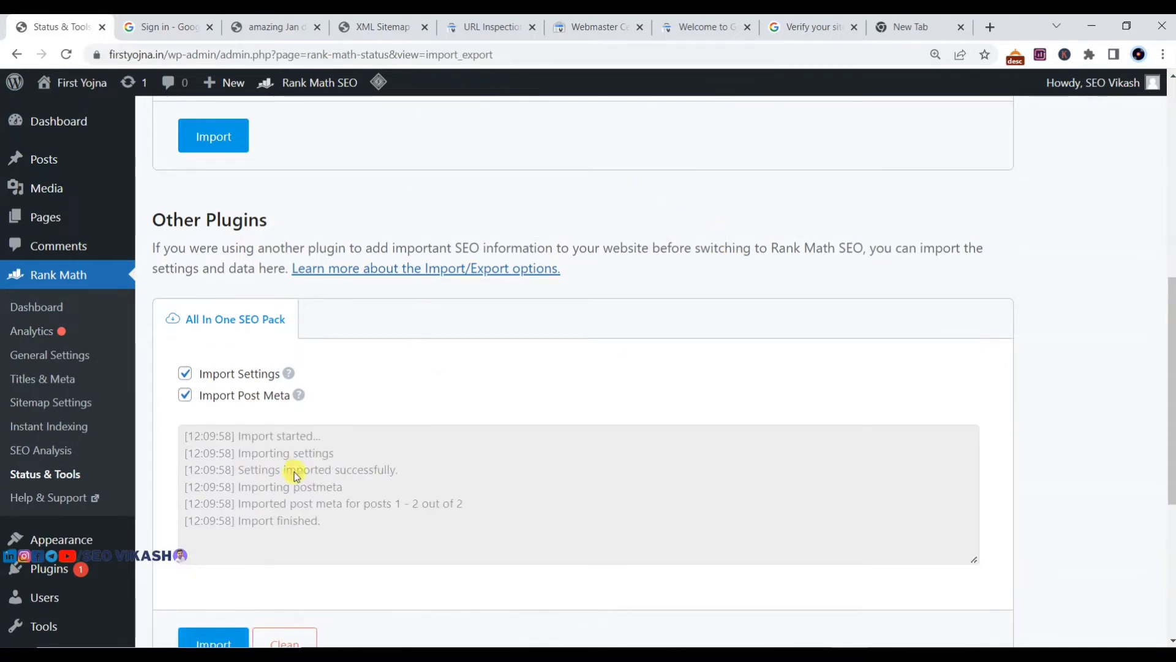
{"action": "scroll", "coordinate": [396, 375], "scroll_direction": "down", "scroll_amount": 3}
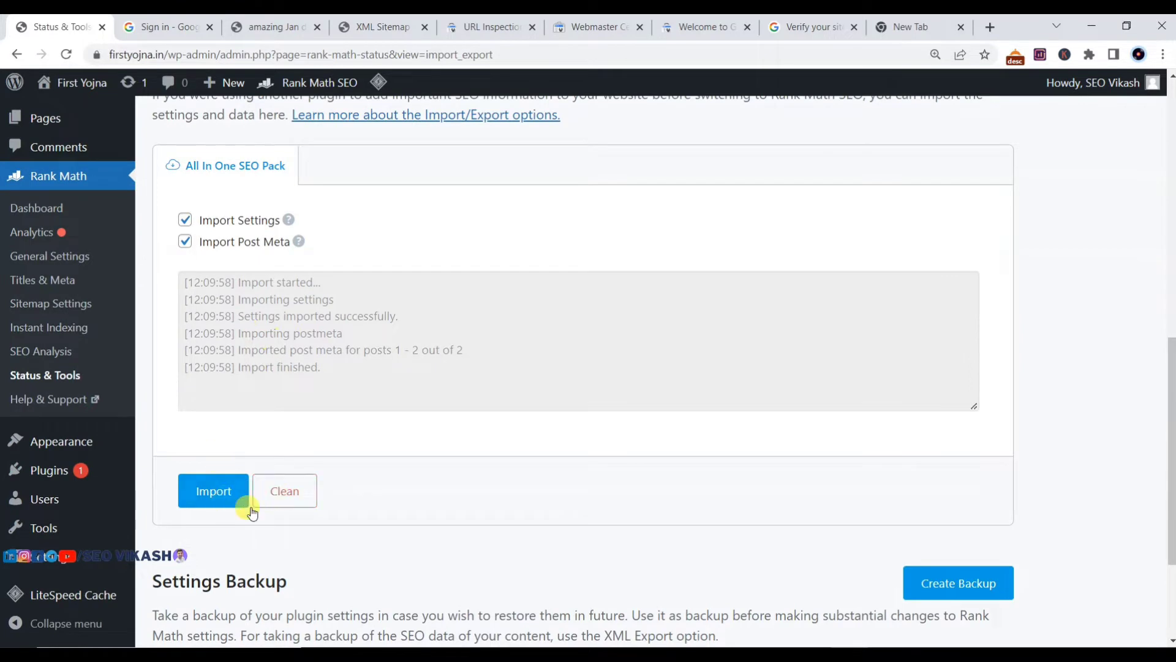
{"action": "scroll", "coordinate": [291, 454], "scroll_direction": "down", "scroll_amount": 4}
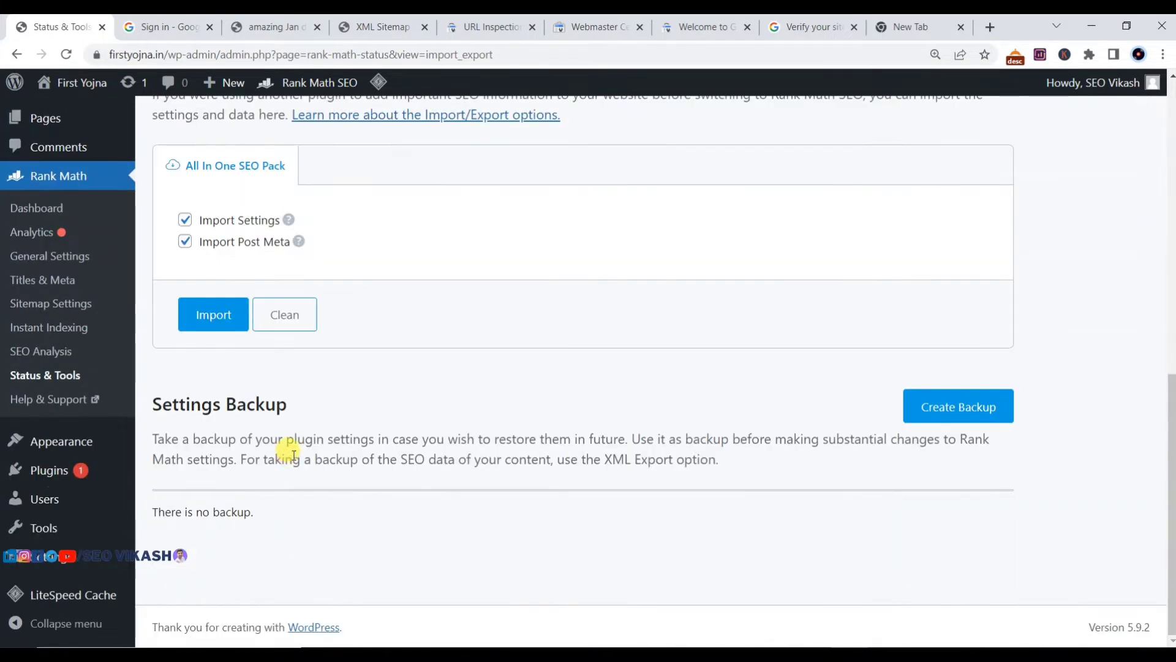
{"action": "scroll", "coordinate": [373, 443], "scroll_direction": "up", "scroll_amount": 10}
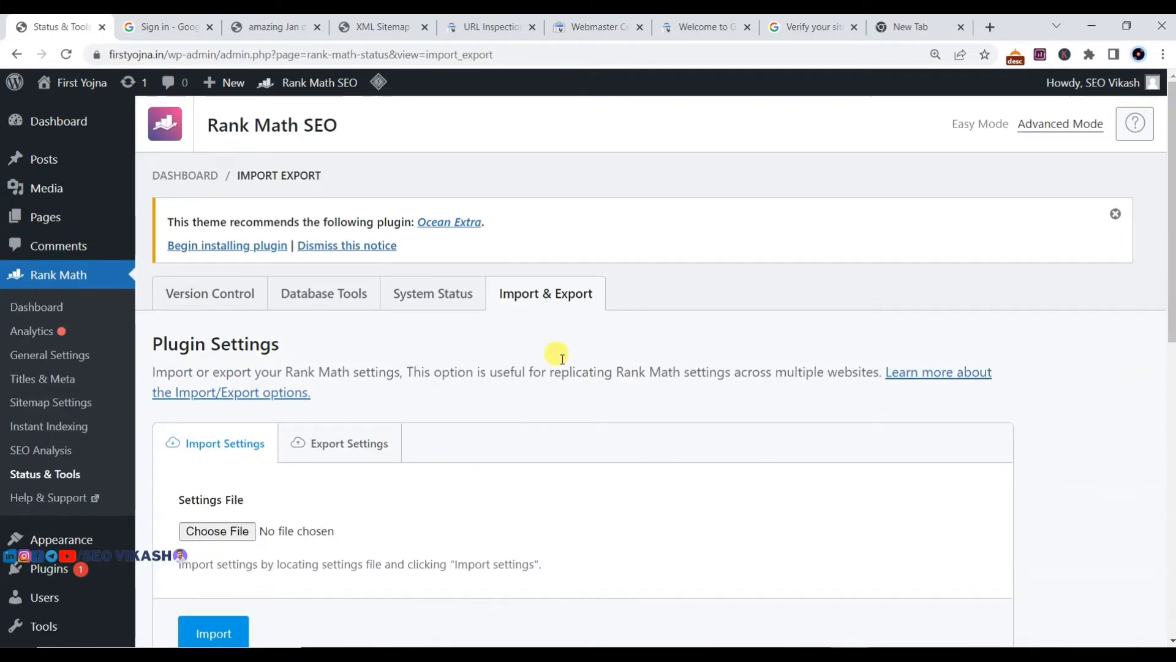
Go to Rank Math's modules overview and enable the 404 Monitor module.
{"action": "left_click", "coordinate": [42, 280]}
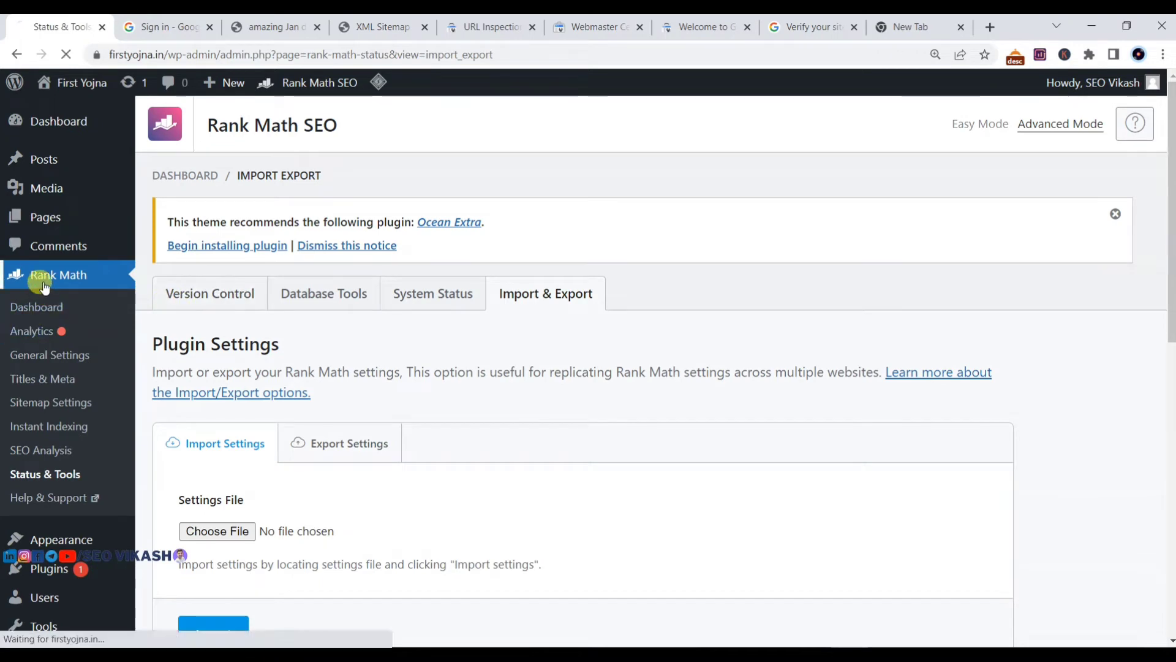
{"action": "scroll", "coordinate": [190, 282], "scroll_direction": "down", "scroll_amount": 3}
{"action": "scroll", "coordinate": [189, 281], "scroll_direction": "up", "scroll_amount": 3}
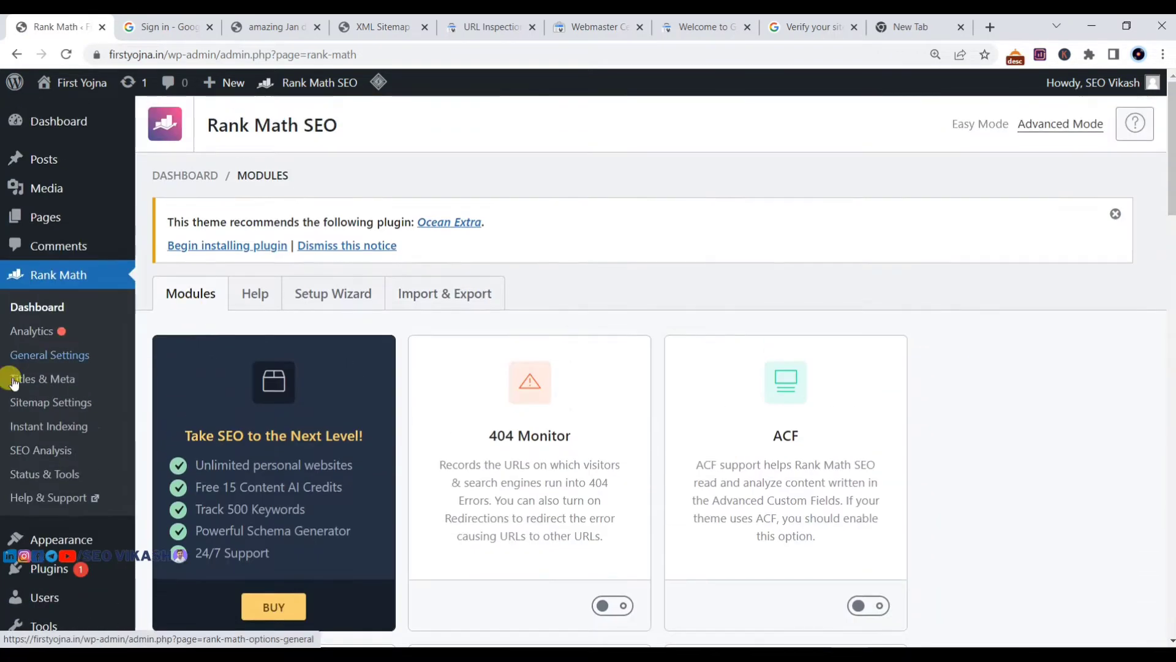
{"action": "scroll", "coordinate": [616, 370], "scroll_direction": "down", "scroll_amount": 4}
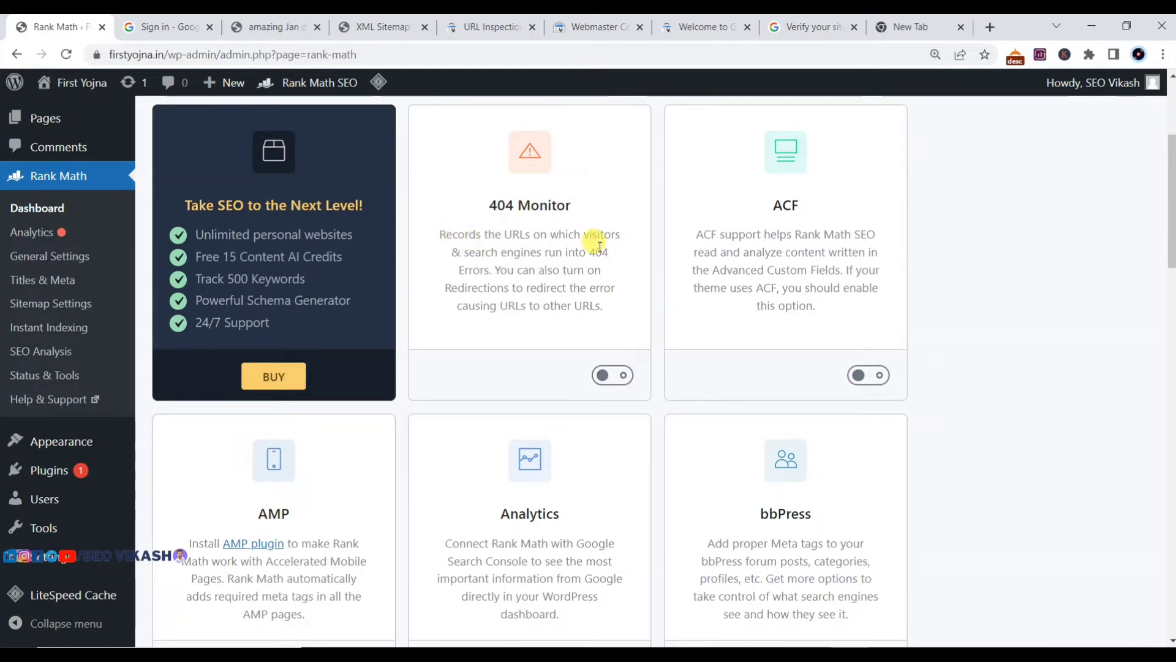
{"action": "left_click", "coordinate": [614, 374]}
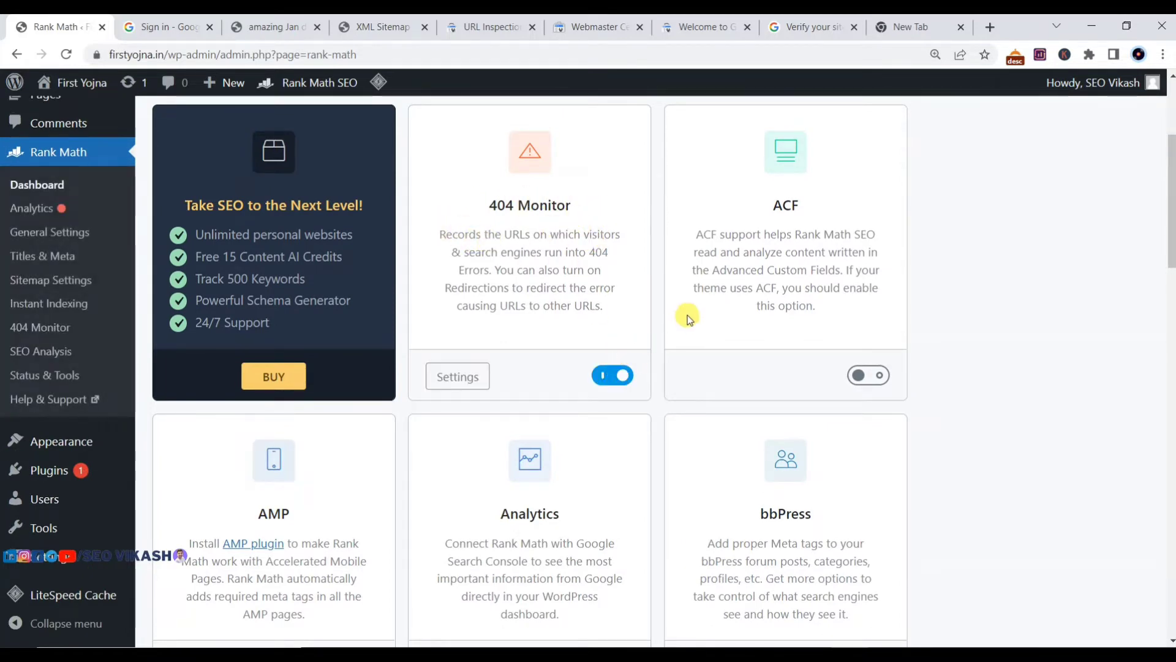
Enable the Image SEO module.
{"action": "scroll", "coordinate": [833, 279], "scroll_direction": "down", "scroll_amount": 4}
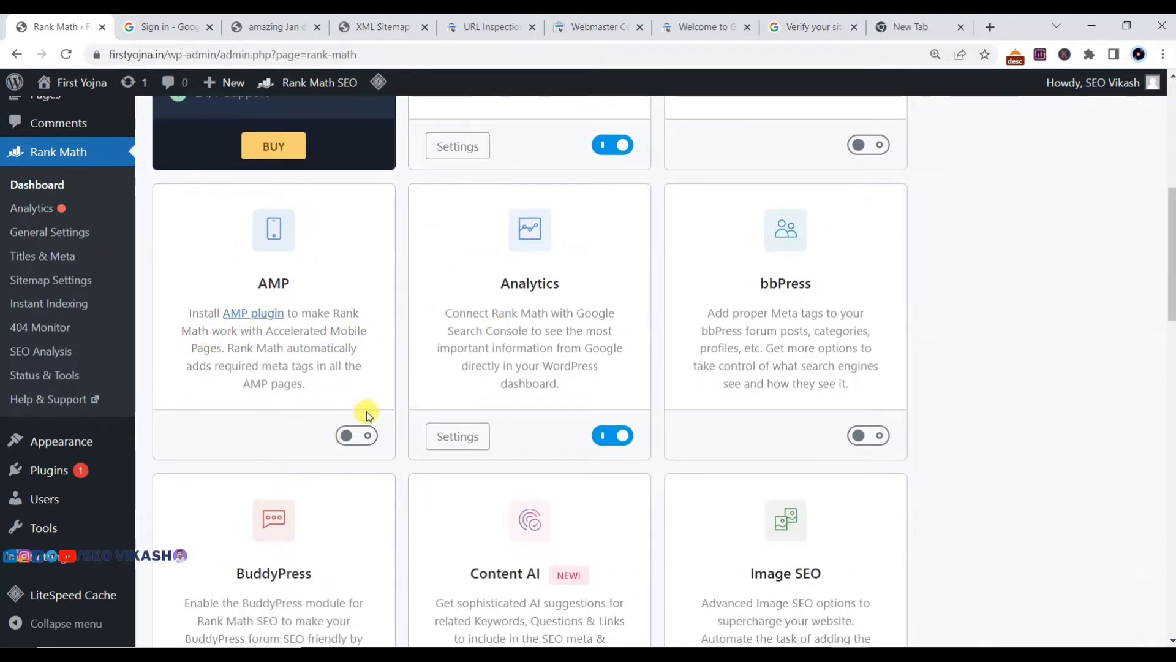
{"action": "scroll", "coordinate": [705, 341], "scroll_direction": "down", "scroll_amount": 4}
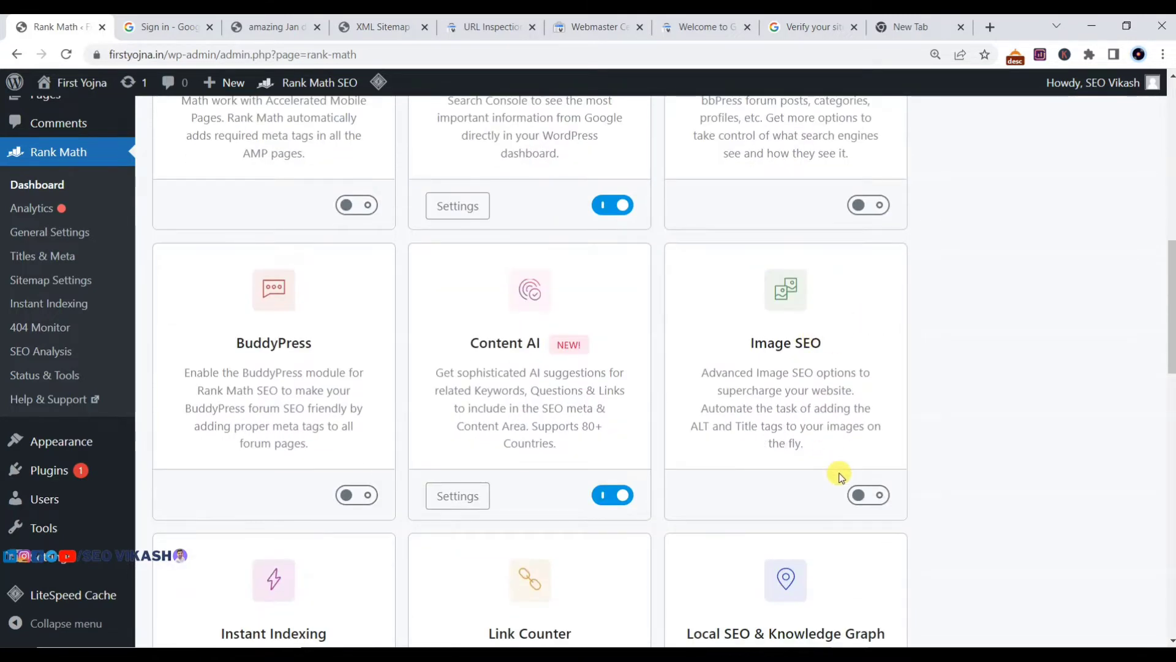
{"action": "left_click", "coordinate": [869, 495]}
Enable the Redirections module in the Rank Math modules overview.
{"action": "scroll", "coordinate": [858, 350], "scroll_direction": "down", "scroll_amount": 3}
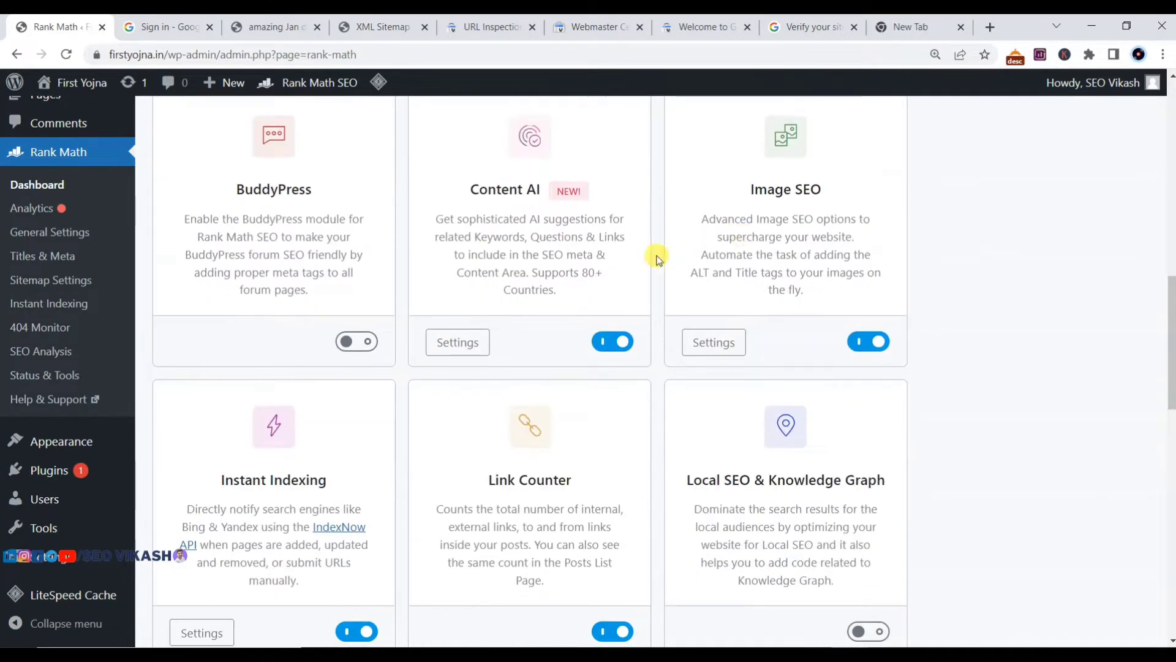
{"action": "scroll", "coordinate": [285, 261], "scroll_direction": "down", "scroll_amount": 3}
{"action": "scroll", "coordinate": [291, 265], "scroll_direction": "down", "scroll_amount": 1}
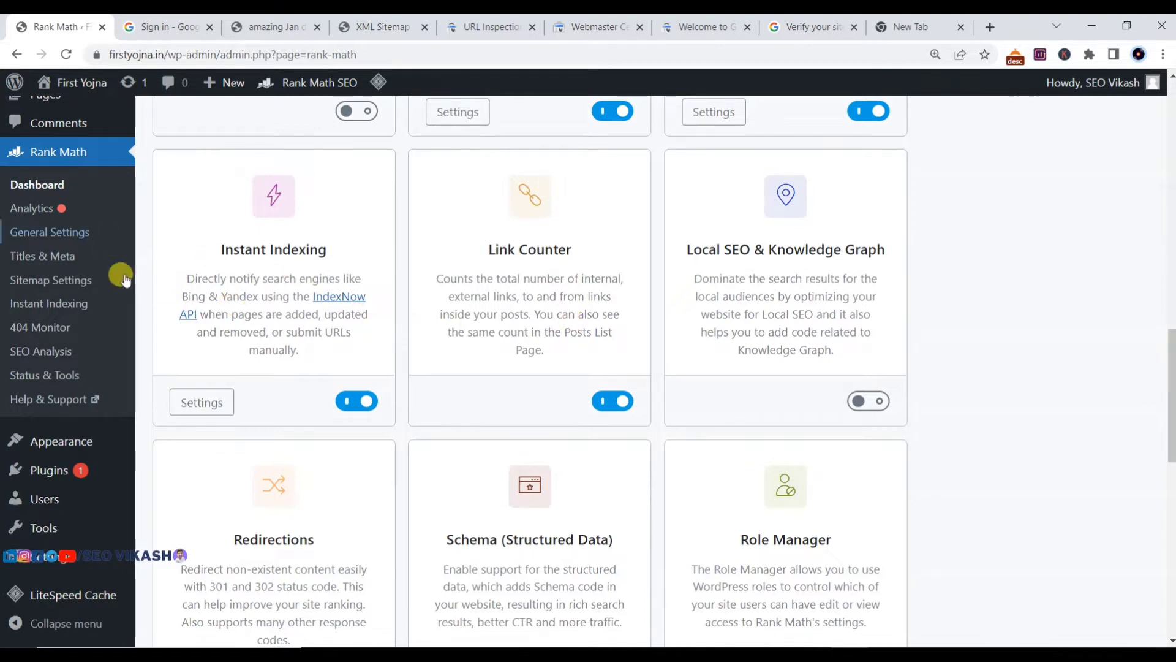
{"action": "scroll", "coordinate": [625, 313], "scroll_direction": "down", "scroll_amount": 4}
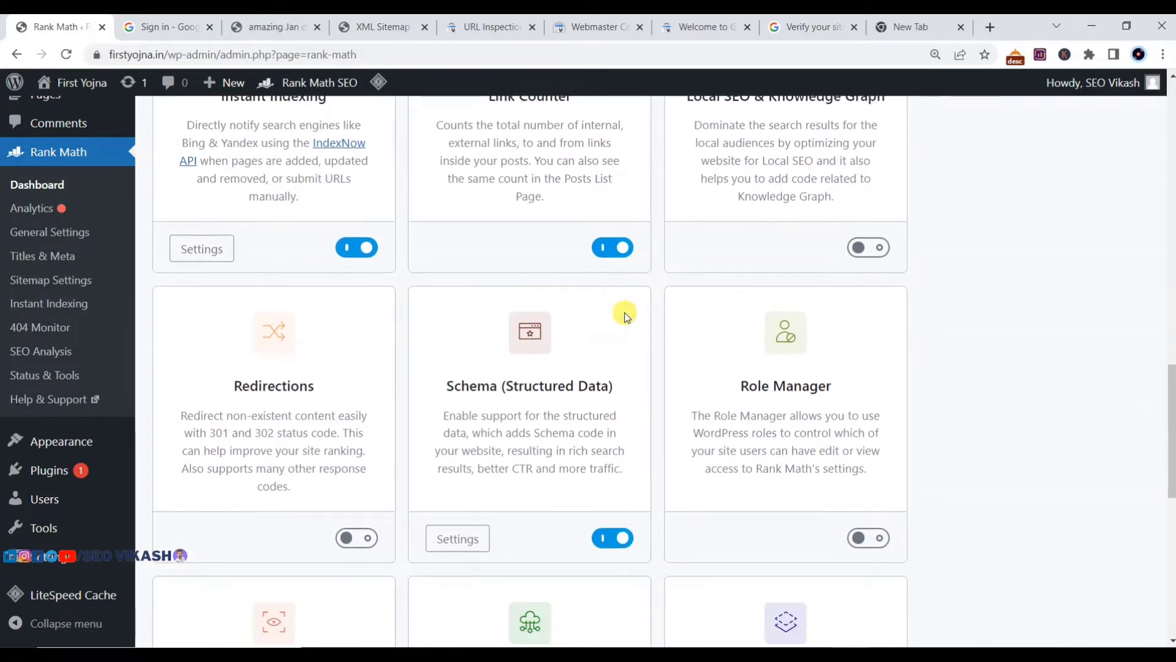
{"action": "scroll", "coordinate": [696, 296], "scroll_direction": "up", "scroll_amount": 4}
{"action": "scroll", "coordinate": [518, 371], "scroll_direction": "down", "scroll_amount": 3}
{"action": "left_click", "coordinate": [357, 538]}
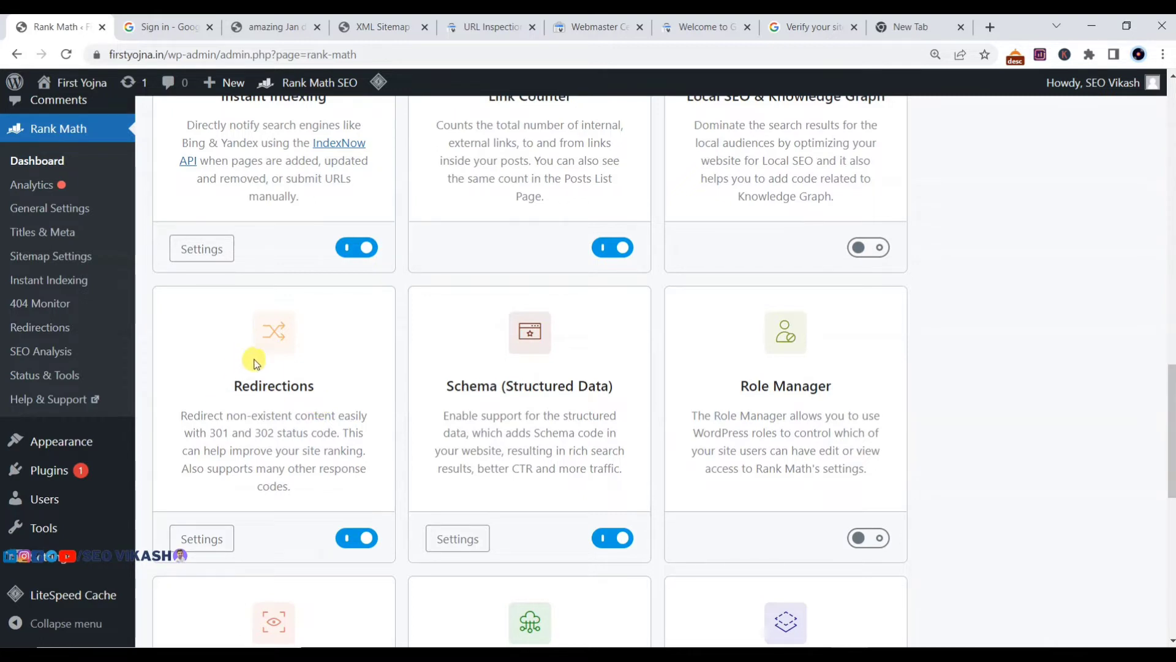
Examine the remaining modules, including Schema, SEO Analysis, Sitemap, WooCommerce and the activation requirement of Google Web Stories.
{"action": "scroll", "coordinate": [567, 421], "scroll_direction": "down", "scroll_amount": 3}
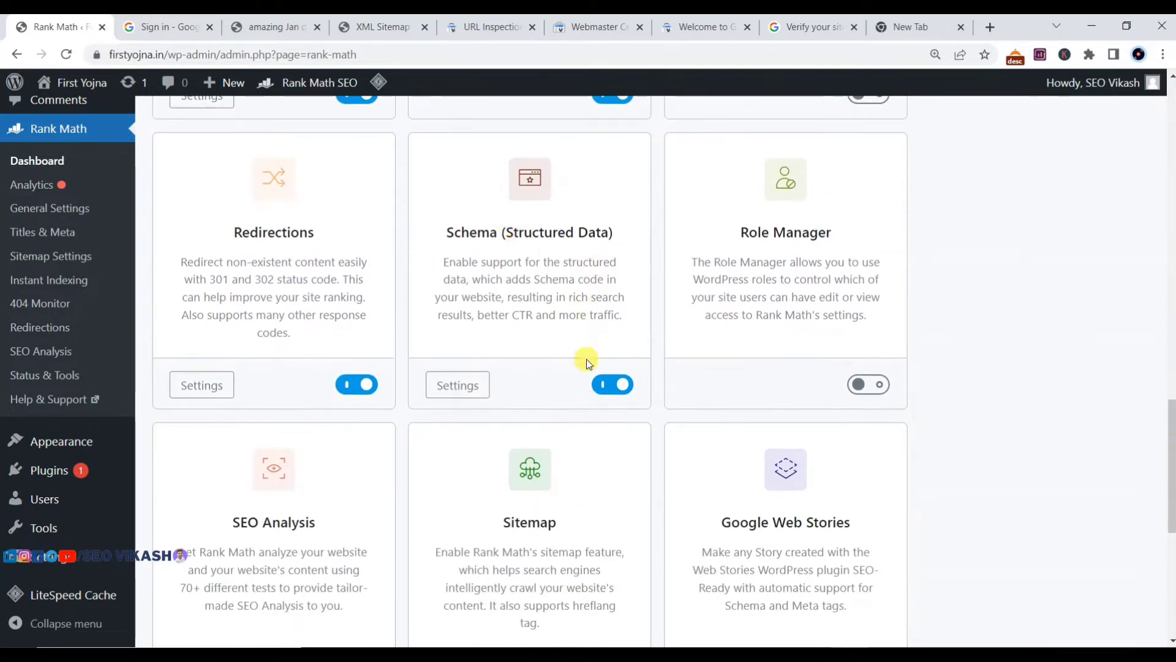
{"action": "scroll", "coordinate": [858, 257], "scroll_direction": "down", "scroll_amount": 4}
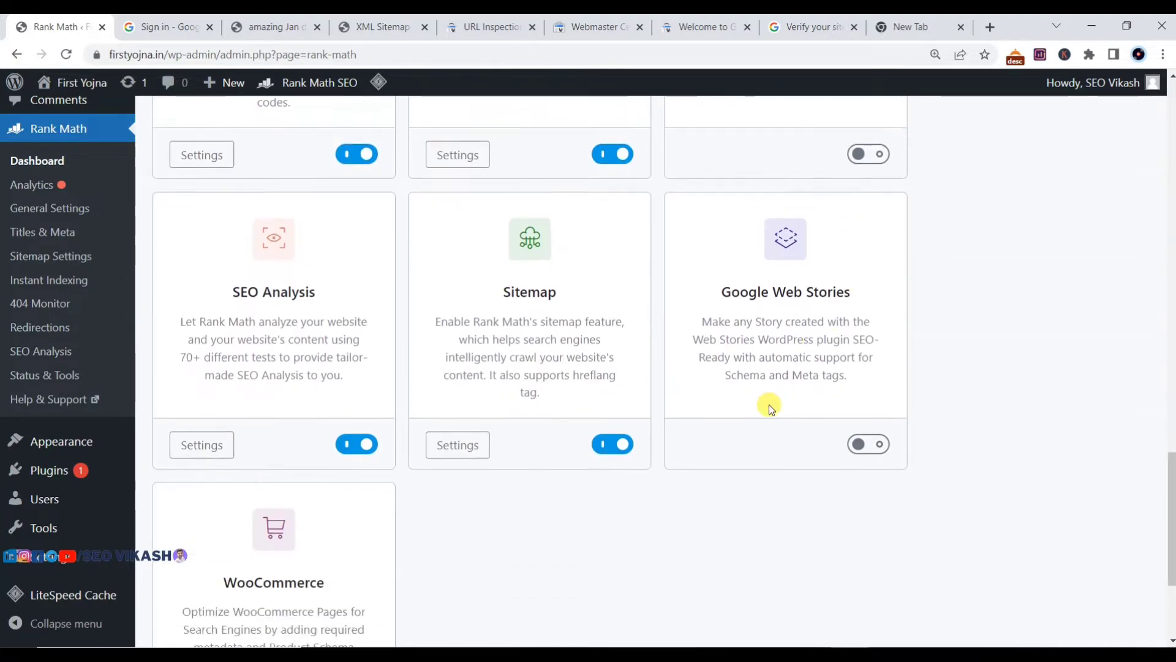
{"action": "mouse_move", "coordinate": [871, 451]}
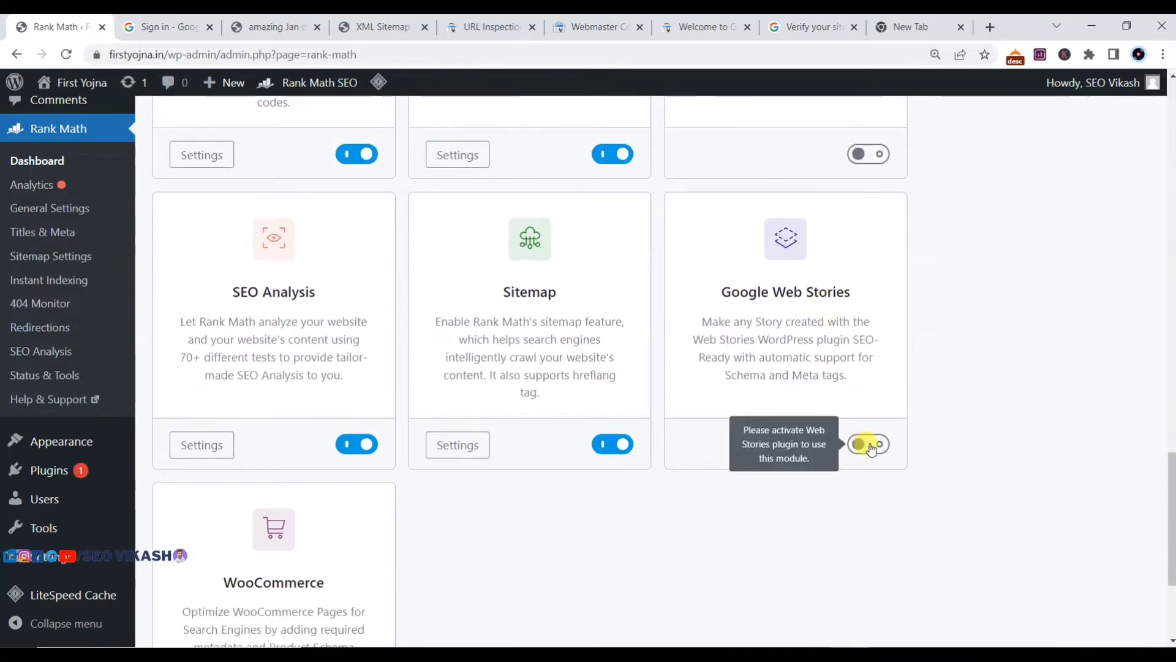
{"action": "scroll", "coordinate": [861, 437], "scroll_direction": "down", "scroll_amount": 1}
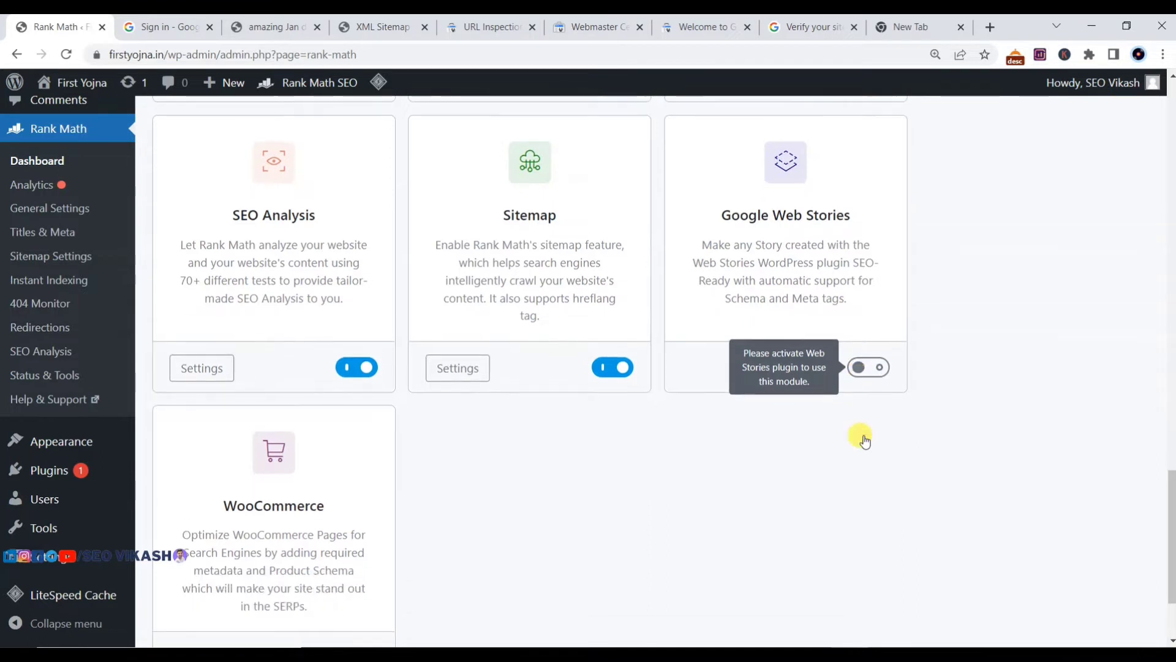
{"action": "scroll", "coordinate": [712, 397], "scroll_direction": "up", "scroll_amount": 1}
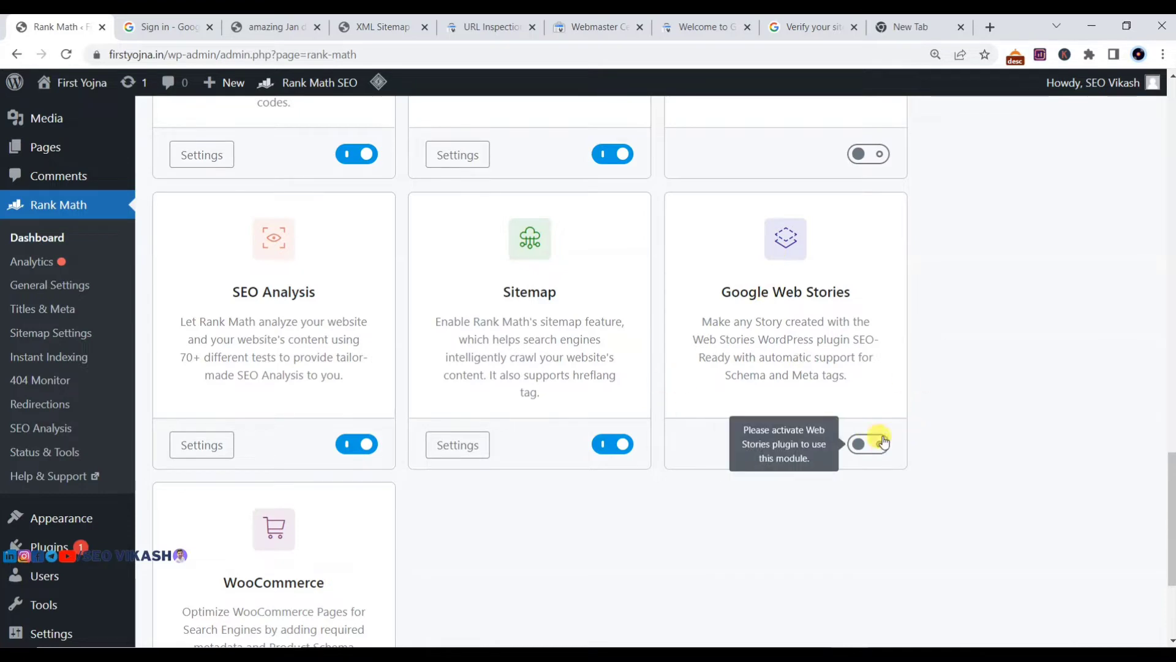
{"action": "scroll", "coordinate": [602, 432], "scroll_direction": "down", "scroll_amount": 1}
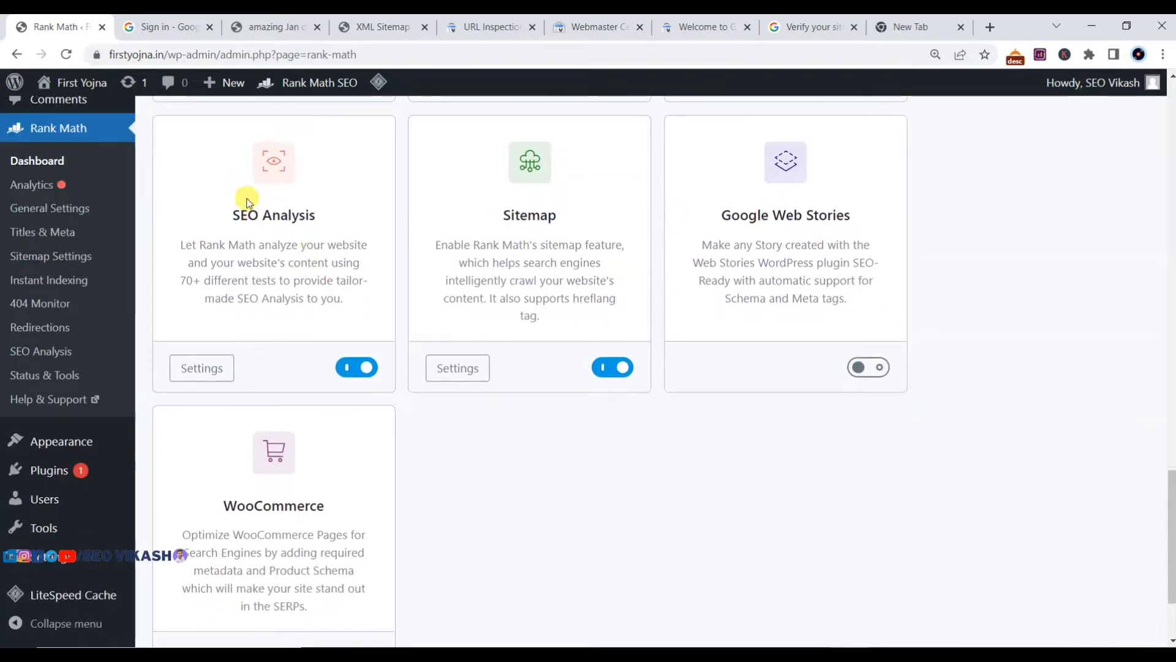
{"action": "scroll", "coordinate": [307, 359], "scroll_direction": "down", "scroll_amount": 2}
{"action": "scroll", "coordinate": [576, 400], "scroll_direction": "up", "scroll_amount": 20}
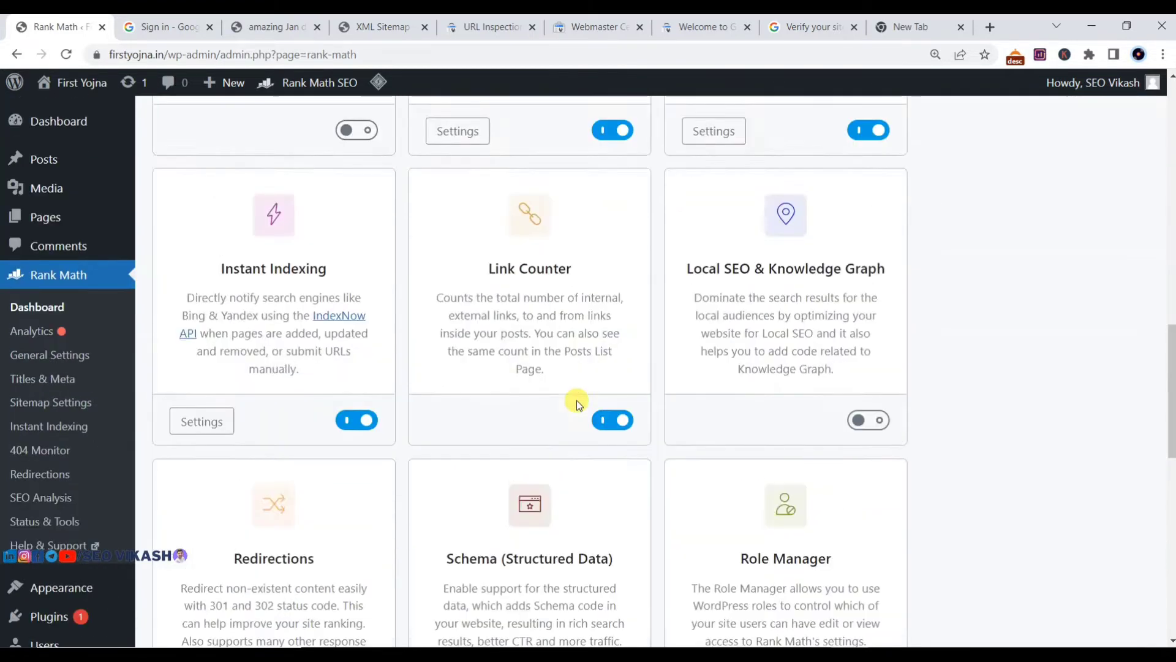
Open Rank Math's Analytics page and review the benefits of connecting a Rank Math account.
{"action": "left_click", "coordinate": [51, 331]}
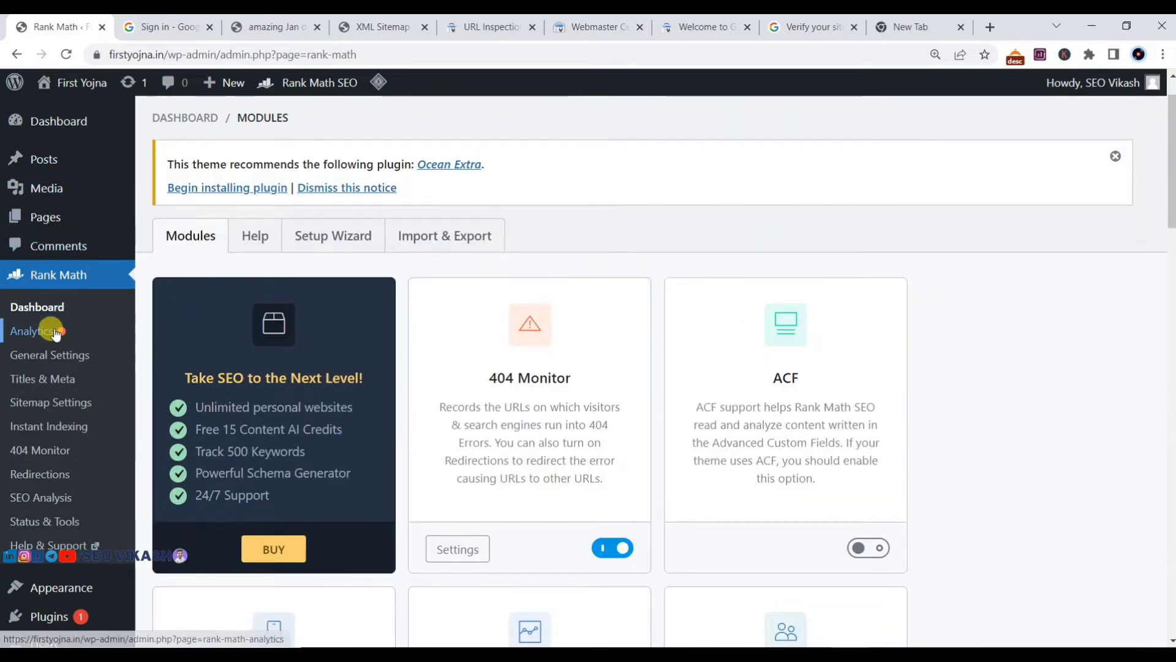
{"action": "scroll", "coordinate": [224, 328], "scroll_direction": "down", "scroll_amount": 3}
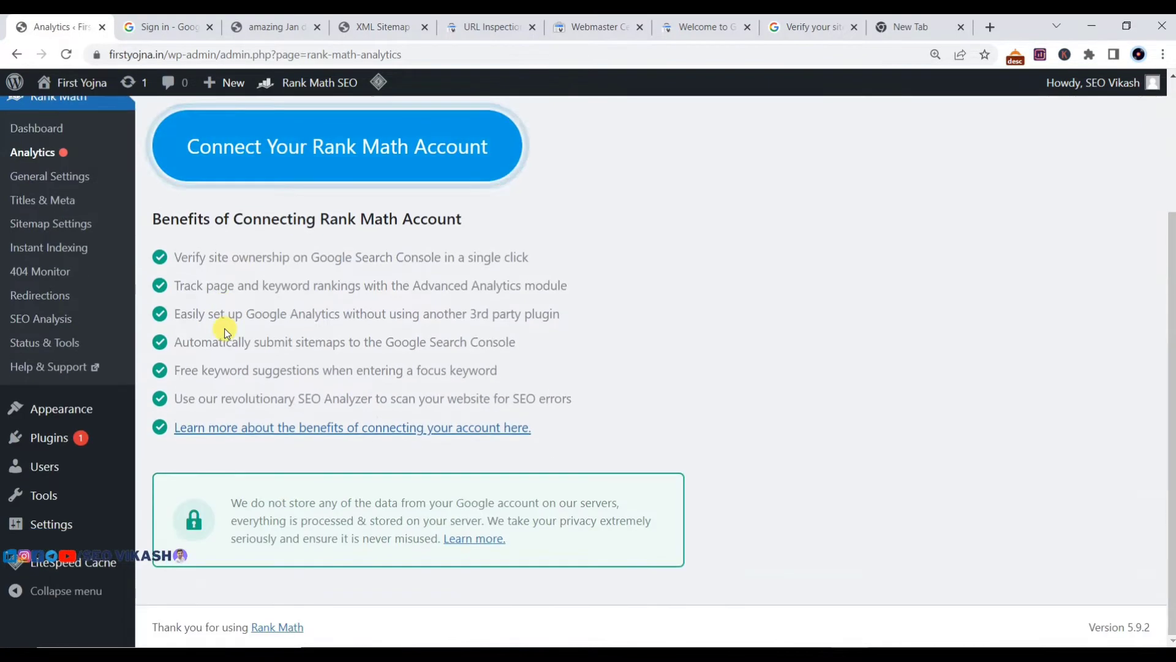
{"action": "scroll", "coordinate": [224, 328], "scroll_direction": "up", "scroll_amount": 3}
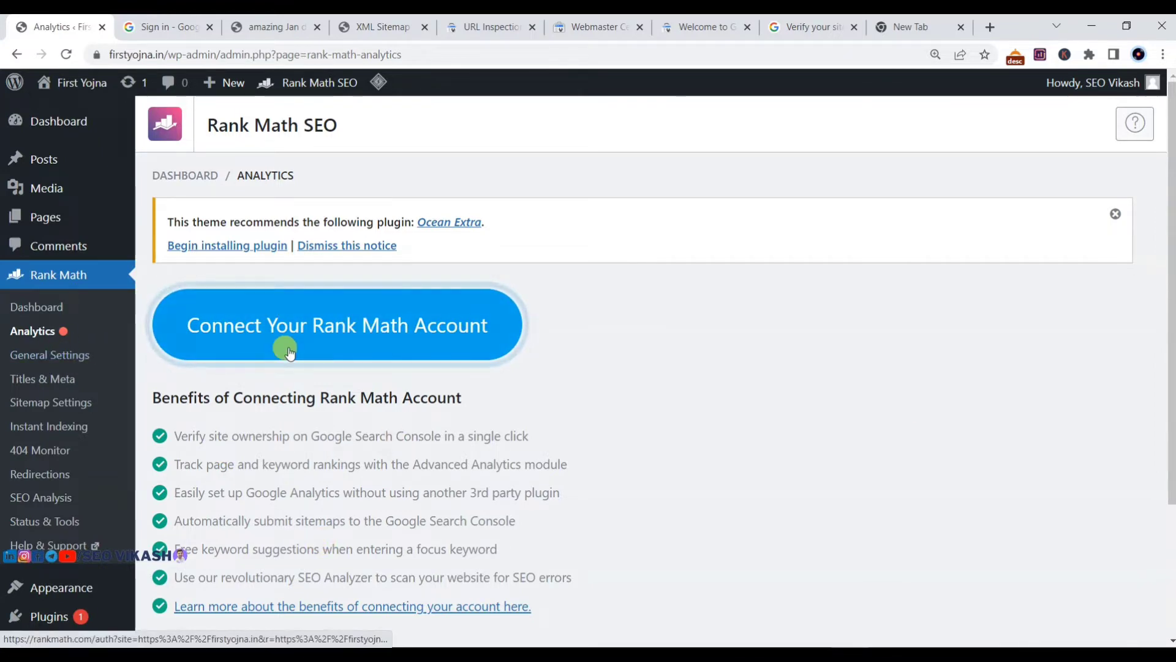
Review the Links options in Rank Math's General Settings, from Strip Category Base to Open External Links in New Tab/Window, and save them.
{"action": "left_click", "coordinate": [61, 360]}
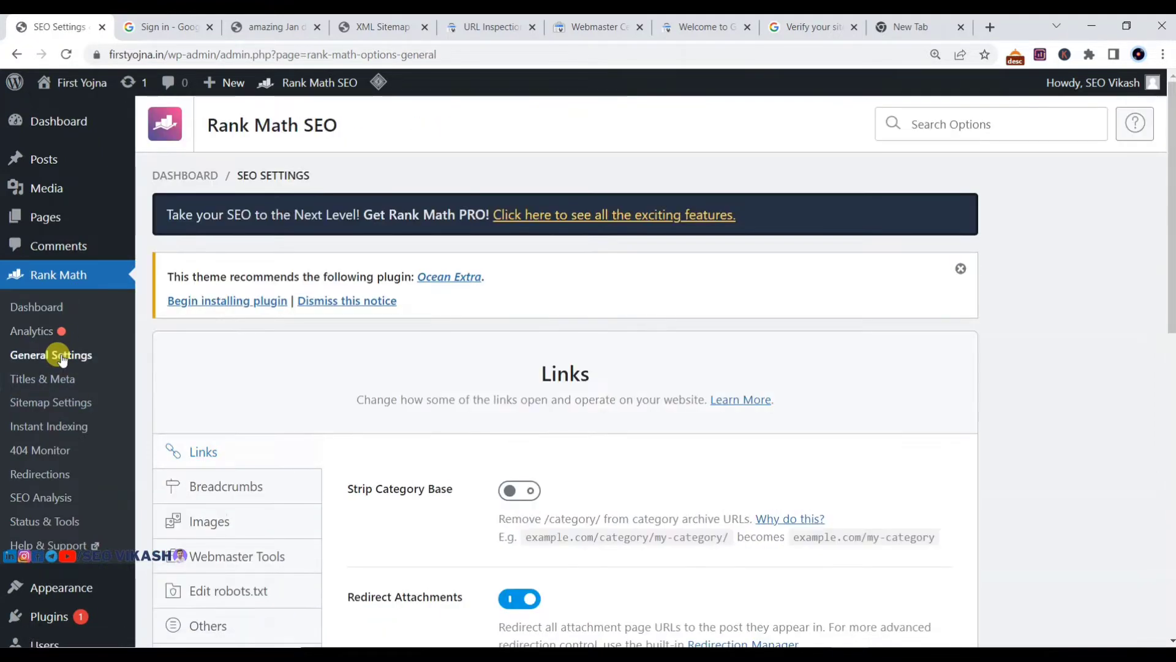
{"action": "scroll", "coordinate": [343, 388], "scroll_direction": "down", "scroll_amount": 2}
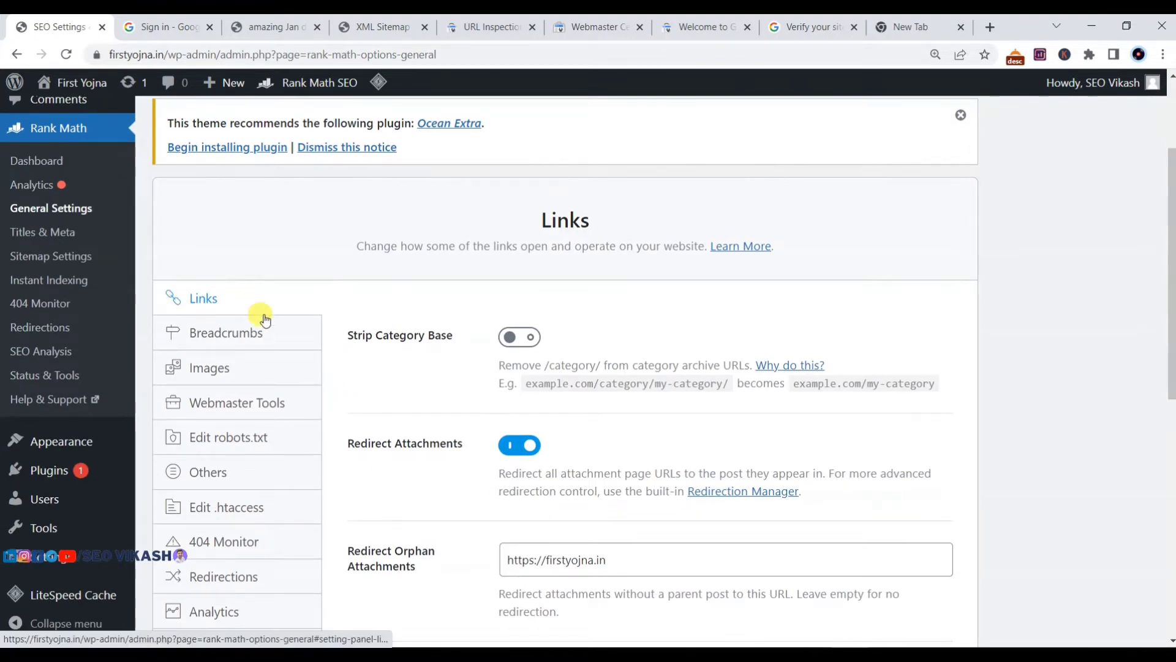
{"action": "scroll", "coordinate": [203, 328], "scroll_direction": "down", "scroll_amount": 2}
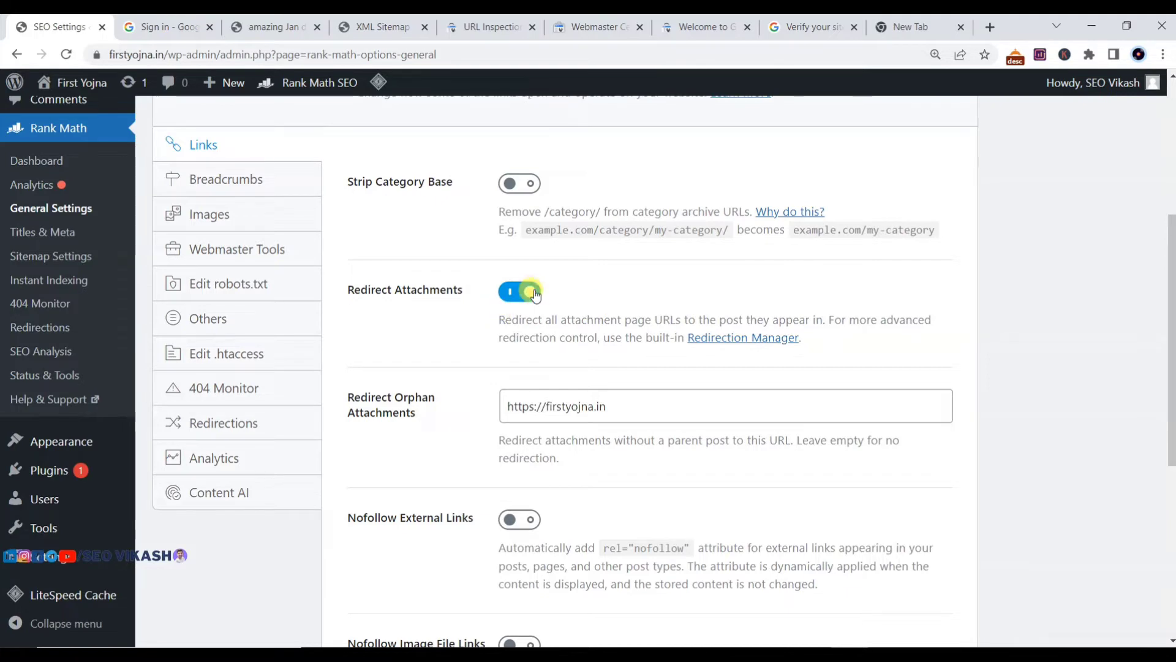
{"action": "scroll", "coordinate": [531, 289], "scroll_direction": "down", "scroll_amount": 4}
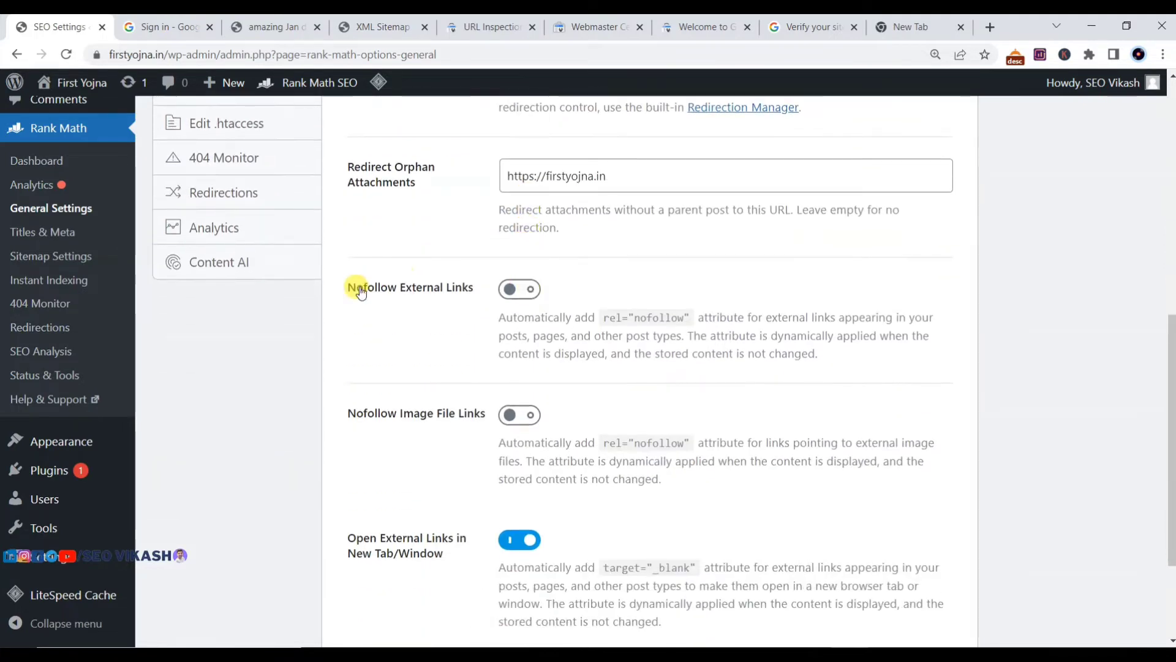
{"action": "scroll", "coordinate": [508, 358], "scroll_direction": "down", "scroll_amount": 1}
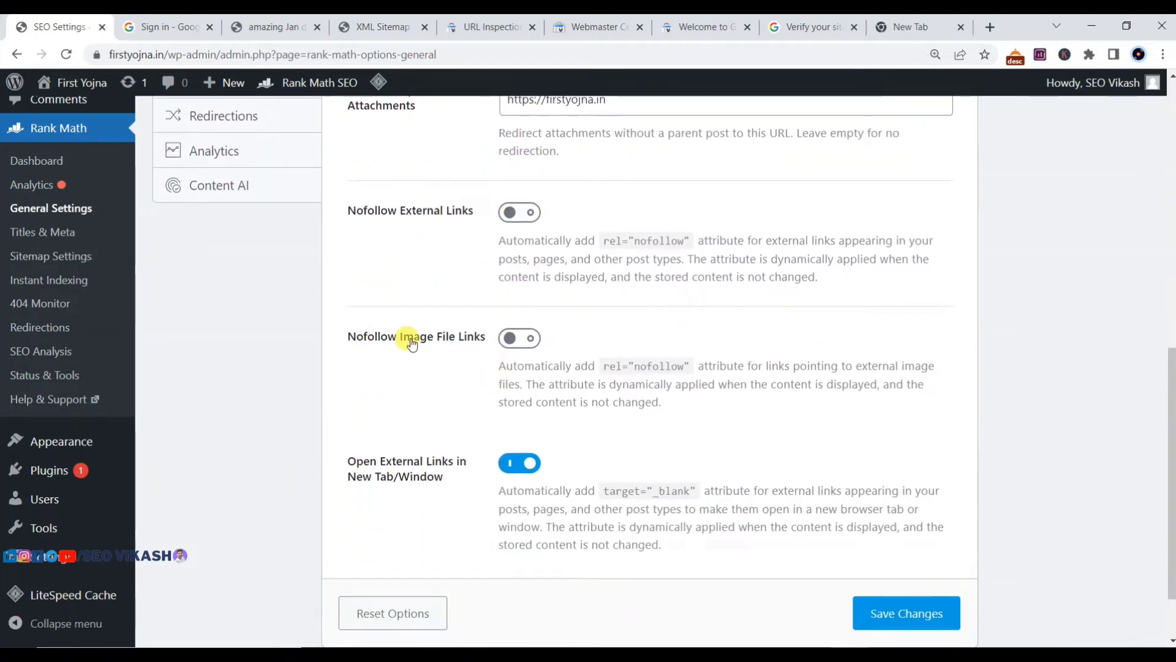
{"action": "scroll", "coordinate": [452, 455], "scroll_direction": "down", "scroll_amount": 1}
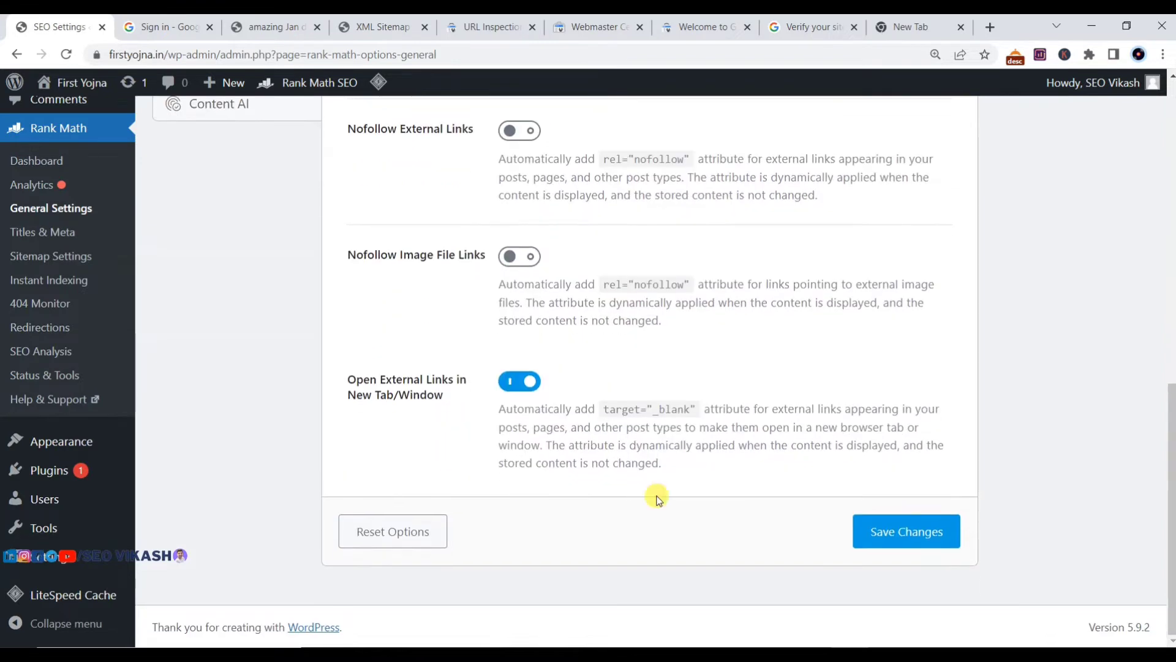
{"action": "left_click", "coordinate": [870, 531]}
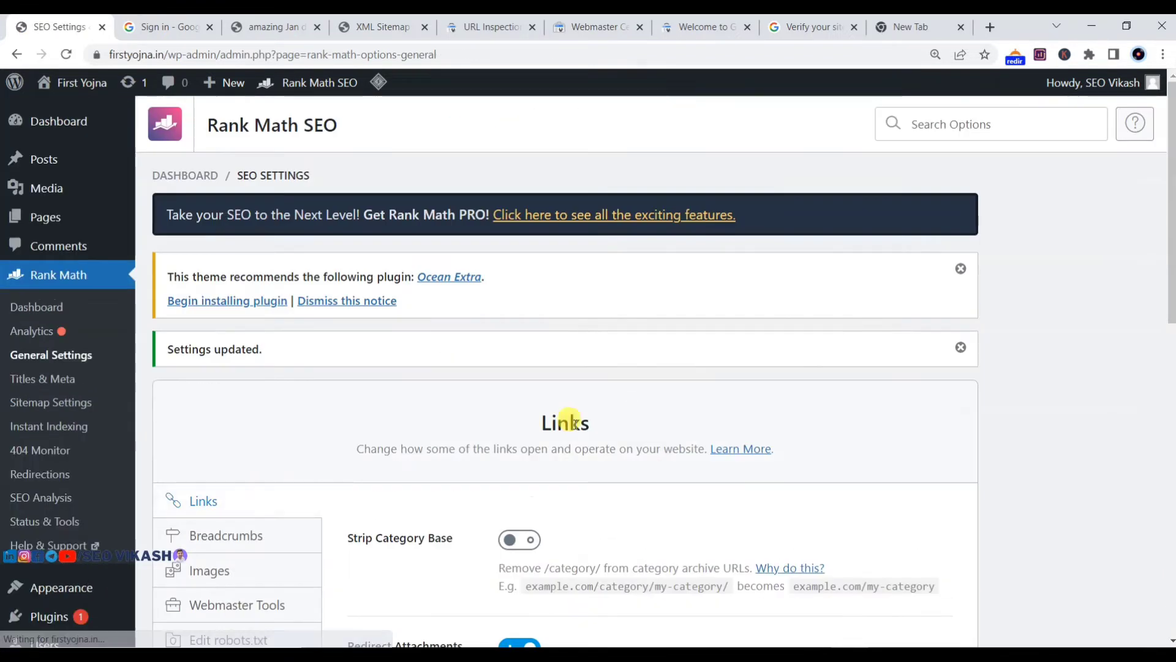
Enable the breadcrumbs function in the Breadcrumbs settings and choose » as the separator character.
{"action": "left_click", "coordinate": [239, 381]}
{"action": "scroll", "coordinate": [398, 393], "scroll_direction": "down", "scroll_amount": 3}
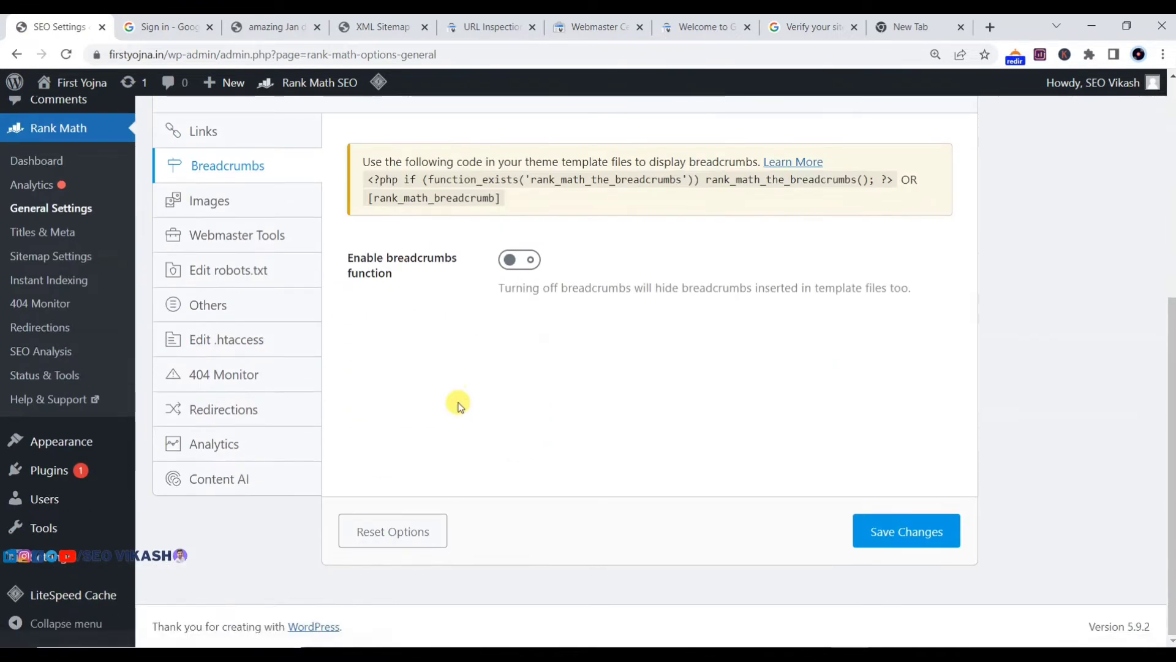
{"action": "left_click", "coordinate": [532, 261]}
{"action": "scroll", "coordinate": [521, 294], "scroll_direction": "down", "scroll_amount": 1}
{"action": "scroll", "coordinate": [514, 325], "scroll_direction": "up", "scroll_amount": 1}
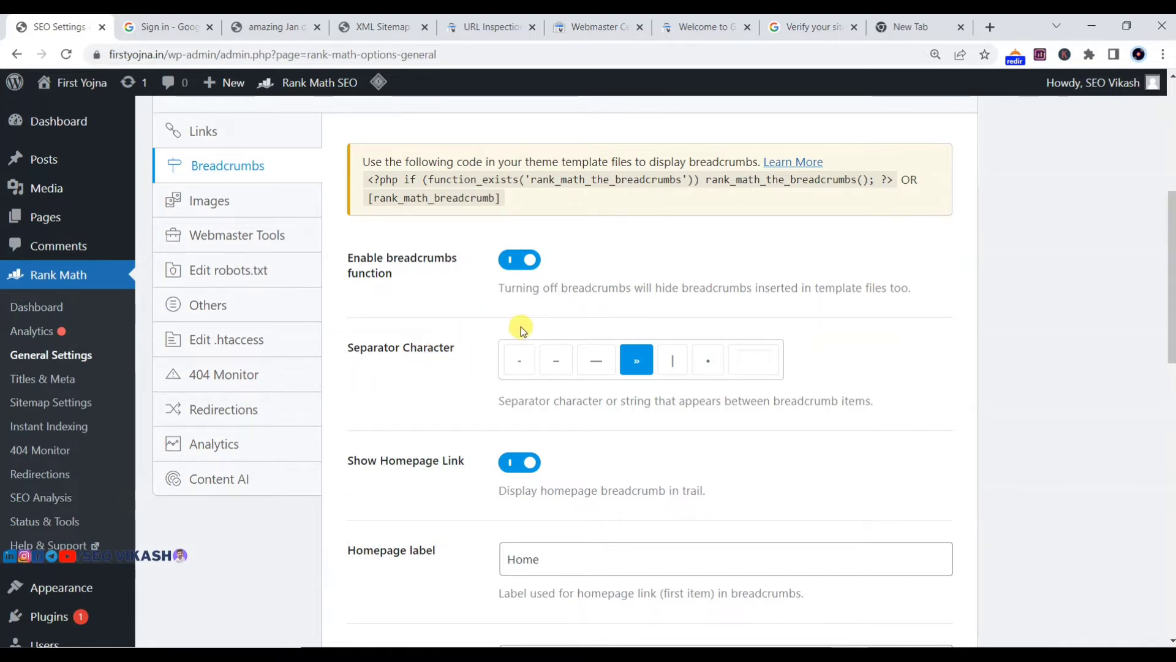
{"action": "left_click", "coordinate": [638, 363]}
{"action": "left_click", "coordinate": [637, 362]}
Review the remaining breadcrumb options, from Show Homepage Link to Hide Taxonomy Name, and save the breadcrumb settings.
{"action": "scroll", "coordinate": [631, 368], "scroll_direction": "down", "scroll_amount": 3}
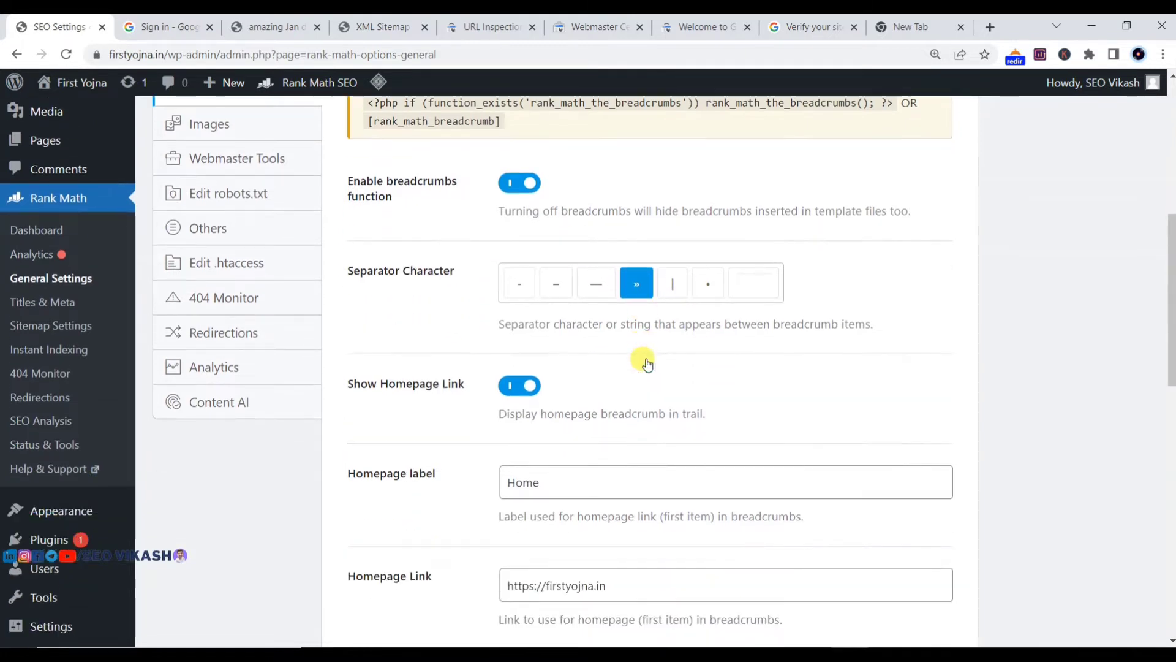
{"action": "scroll", "coordinate": [545, 352], "scroll_direction": "down", "scroll_amount": 5}
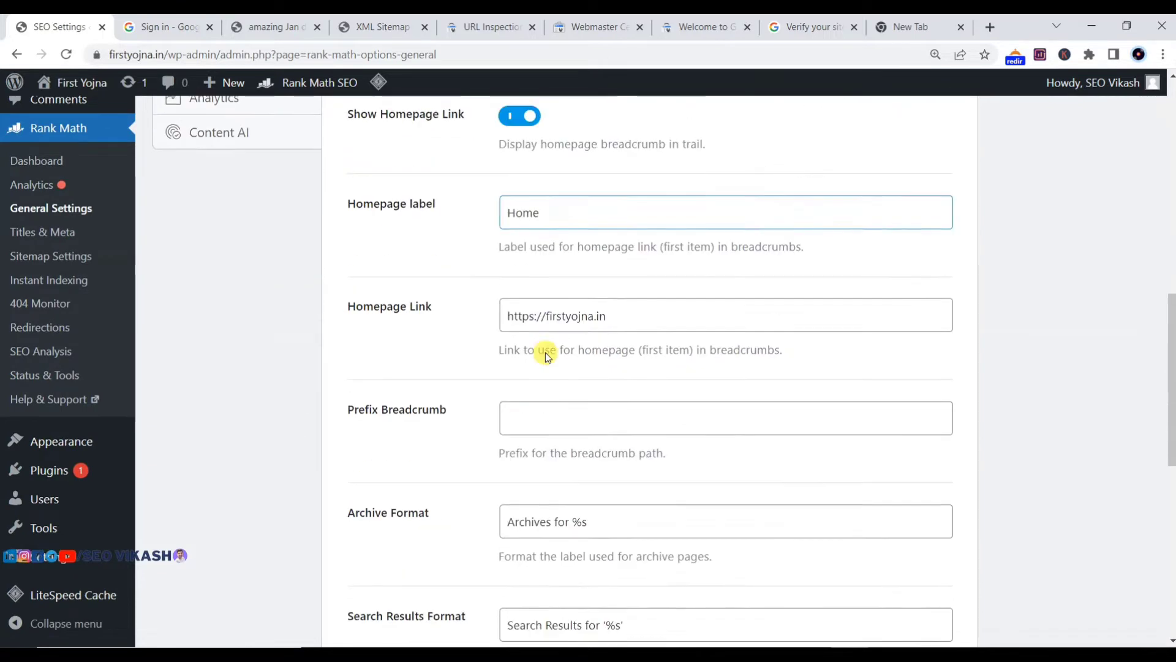
{"action": "scroll", "coordinate": [504, 366], "scroll_direction": "down", "scroll_amount": 1}
{"action": "left_click", "coordinate": [509, 116]}
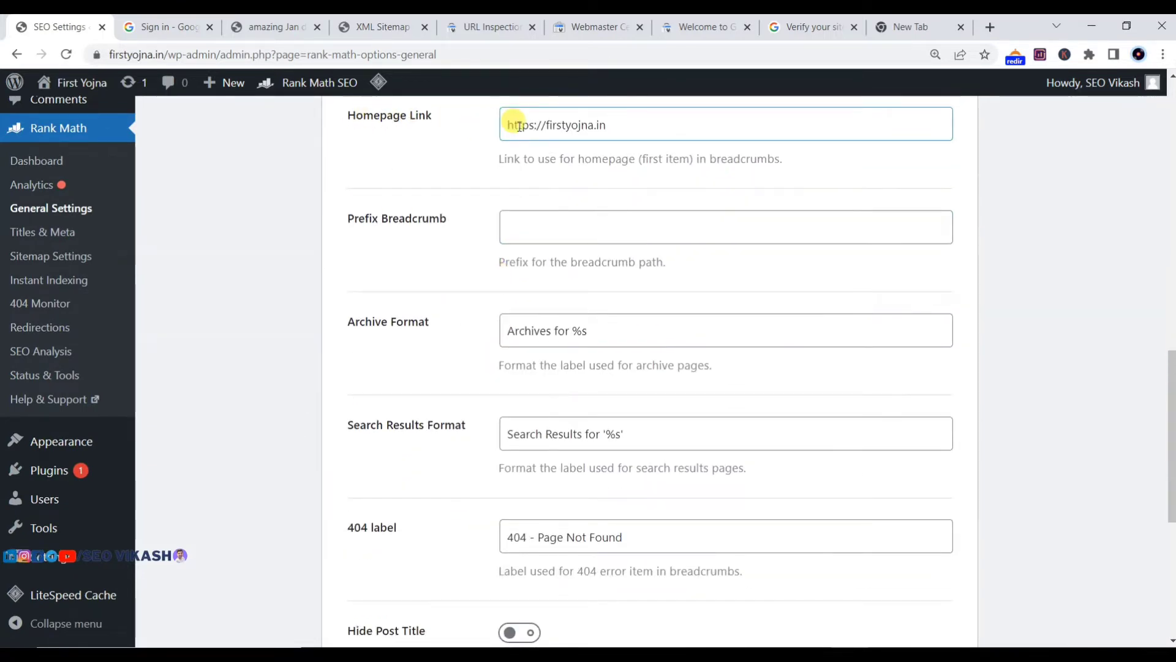
{"action": "scroll", "coordinate": [449, 232], "scroll_direction": "down", "scroll_amount": 5}
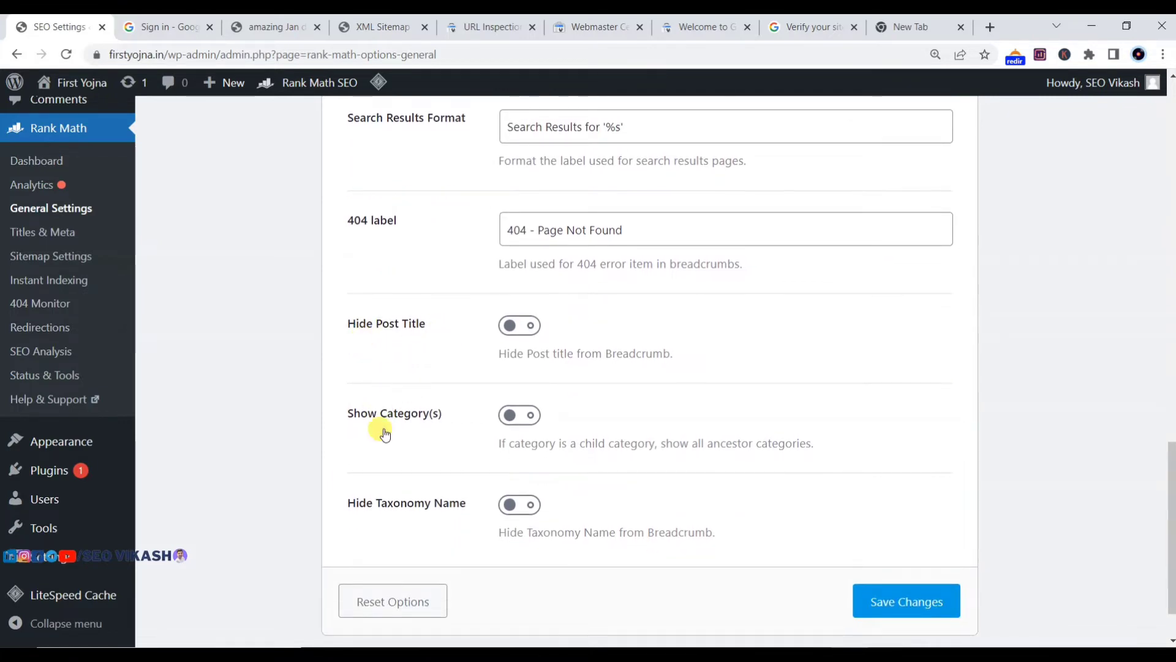
{"action": "scroll", "coordinate": [633, 556], "scroll_direction": "down", "scroll_amount": 1}
{"action": "left_click", "coordinate": [893, 527]}
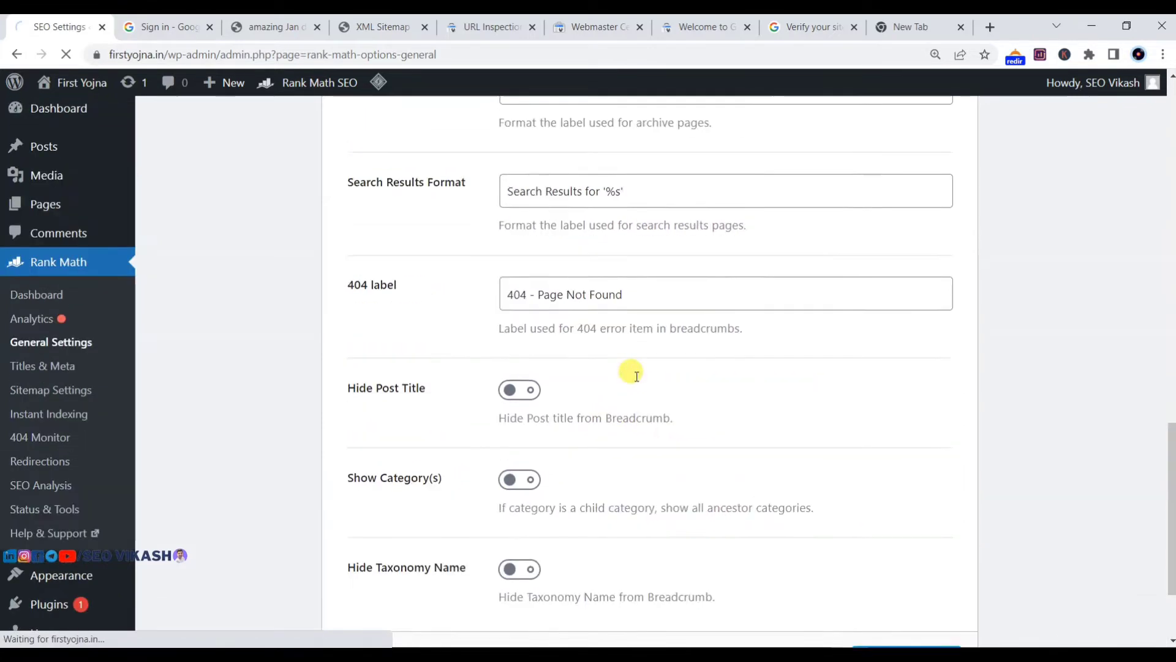
{"action": "scroll", "coordinate": [636, 377], "scroll_direction": "up", "scroll_amount": 10}
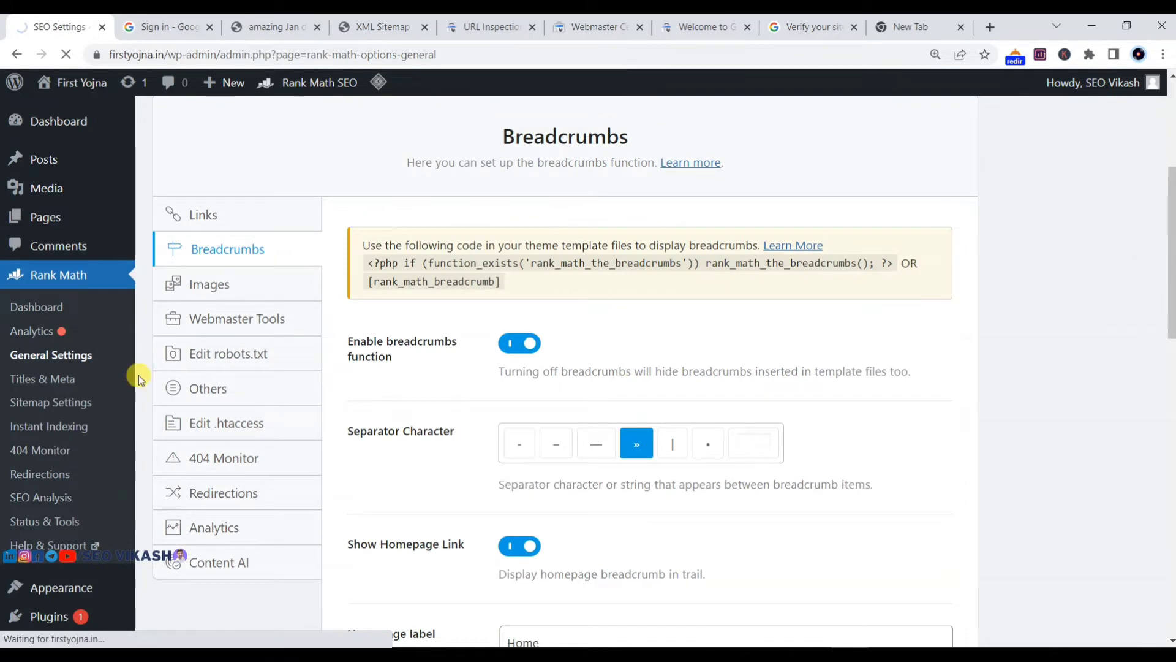
Enable Add missing ALT attributes in the Images settings, keeping %filename% as the alt attribute format.
{"action": "left_click", "coordinate": [212, 293]}
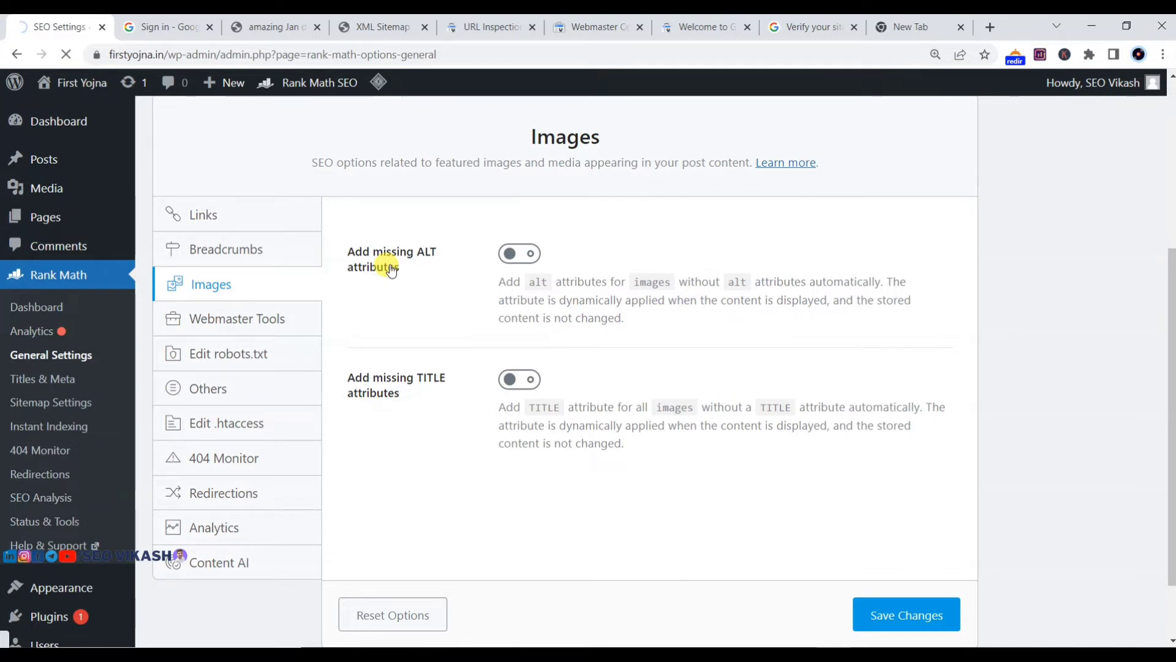
{"action": "scroll", "coordinate": [381, 262], "scroll_direction": "down", "scroll_amount": 2}
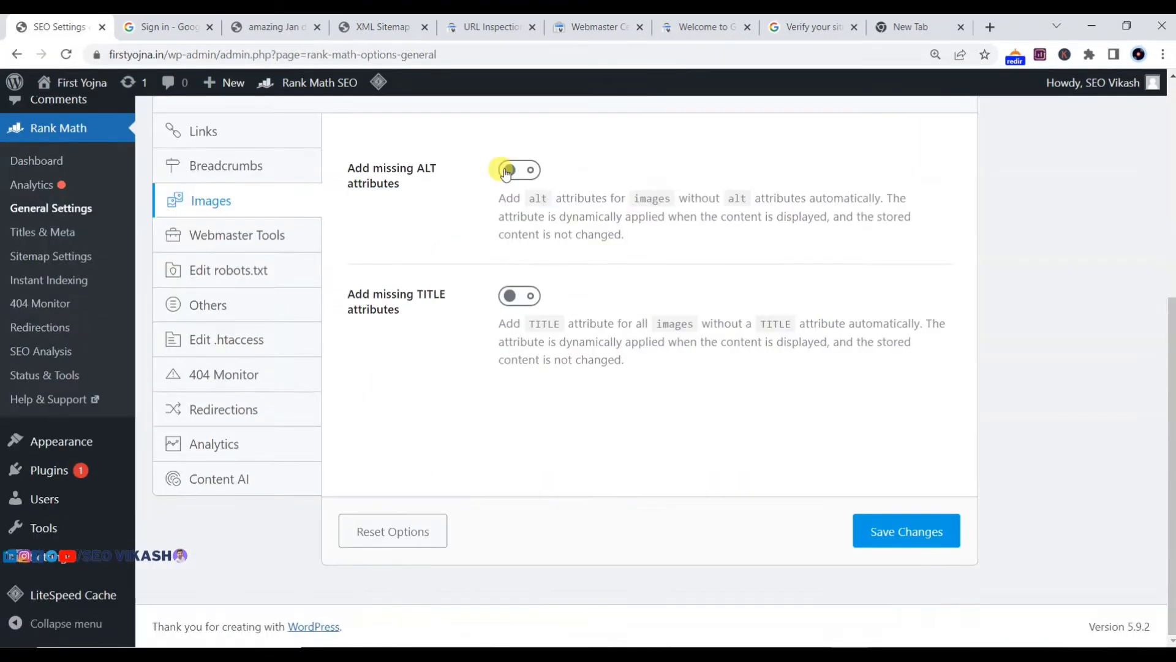
{"action": "left_click", "coordinate": [504, 175]}
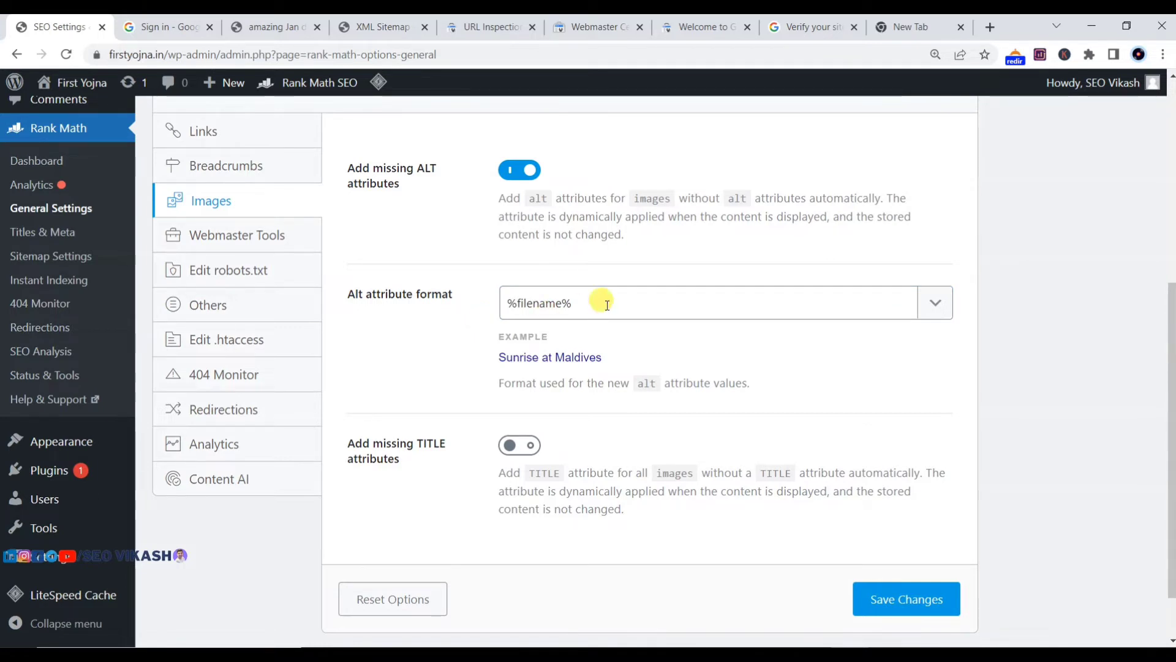
{"action": "left_click", "coordinate": [545, 298]}
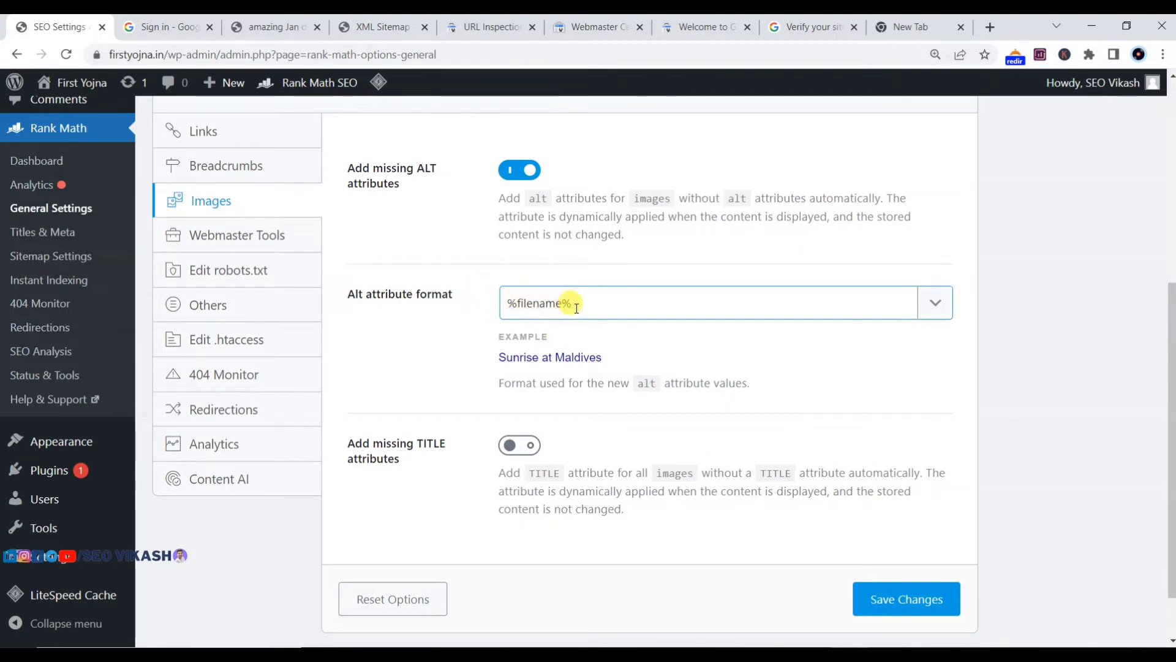
{"action": "left_click", "coordinate": [386, 303]}
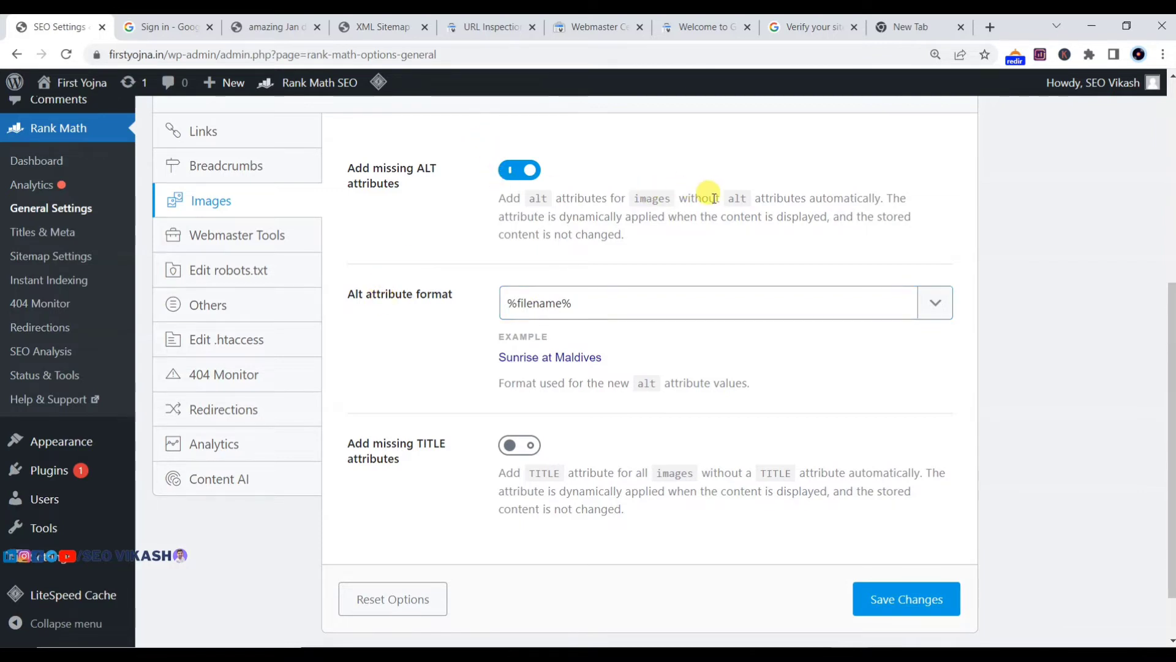
{"action": "scroll", "coordinate": [714, 198], "scroll_direction": "down", "scroll_amount": 1}
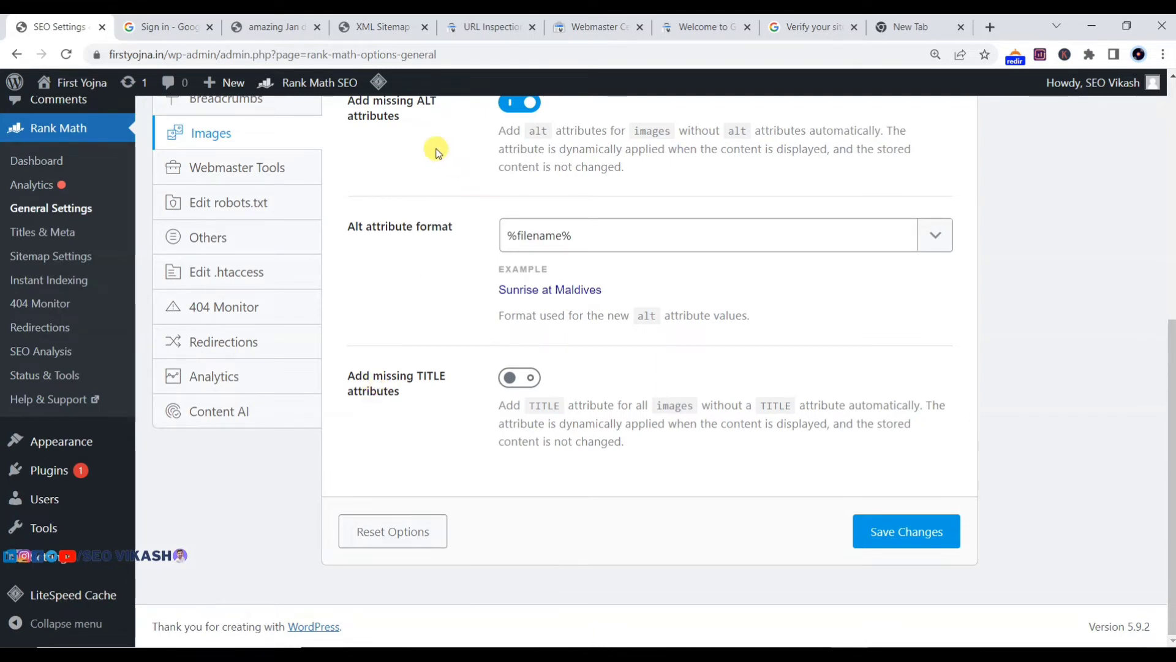
Open the "Chiranjivi yojna advantage" draft from the posts list in a separate tab and select the image below its eligibility heading.
{"action": "scroll", "coordinate": [55, 164], "scroll_direction": "up", "scroll_amount": 6}
{"action": "mouse_move", "coordinate": [61, 170]}
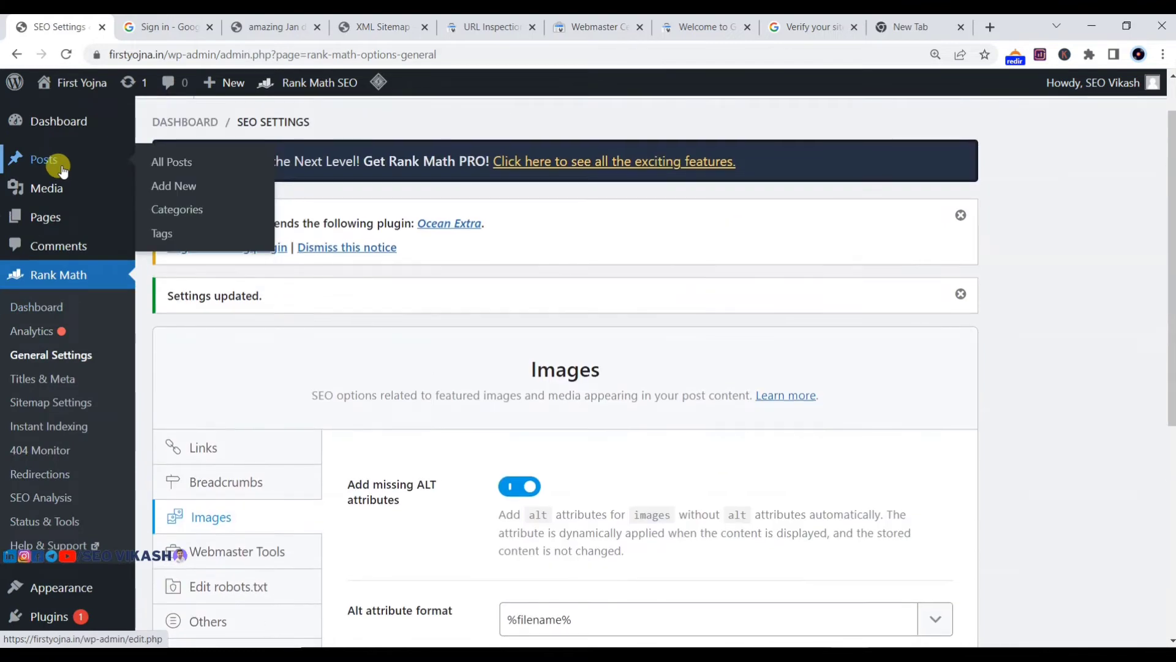
{"action": "right_click", "coordinate": [177, 163]}
{"action": "left_click", "coordinate": [206, 176]}
{"action": "left_click", "coordinate": [263, 24]}
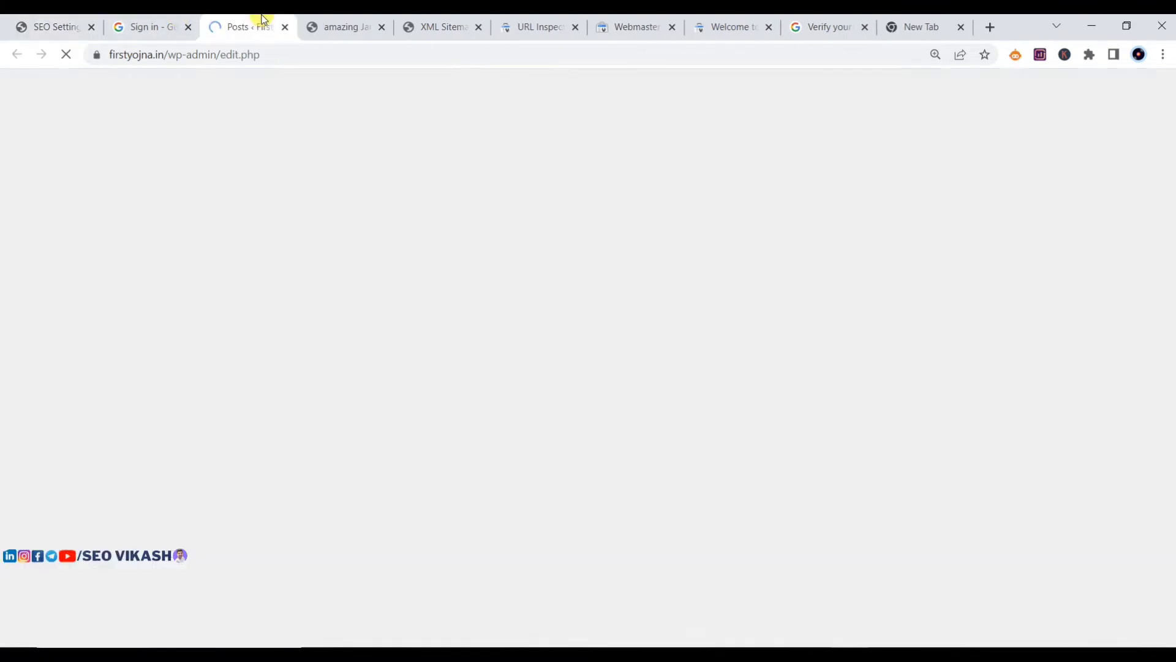
{"action": "scroll", "coordinate": [296, 347], "scroll_direction": "down", "scroll_amount": 1}
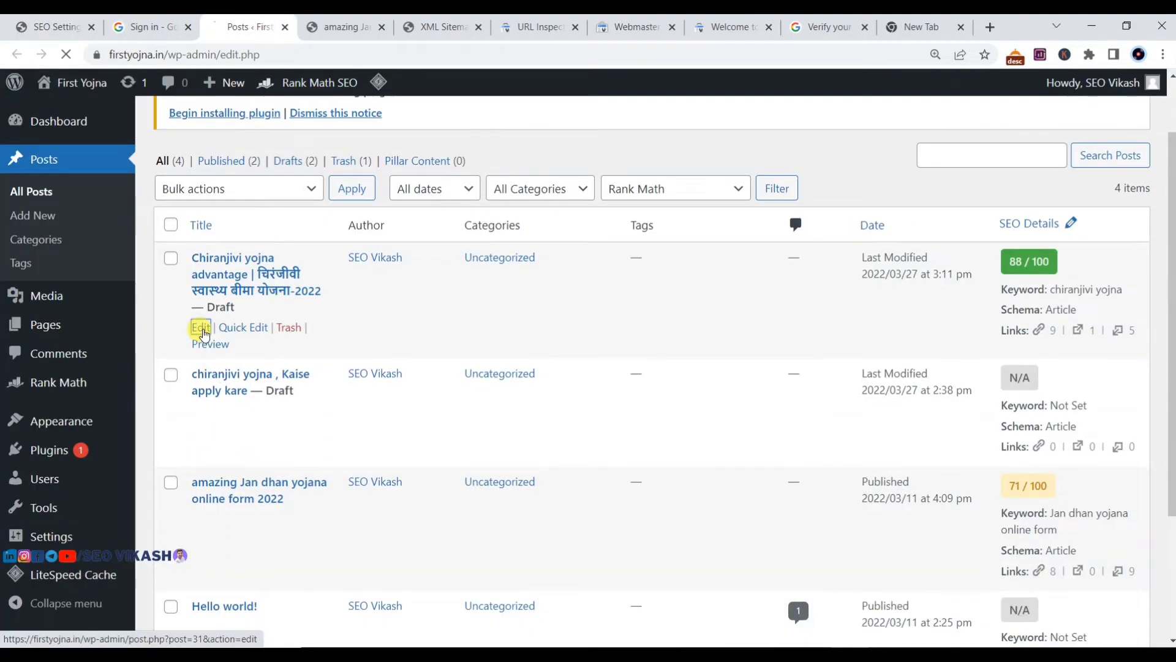
{"action": "left_click", "coordinate": [201, 329]}
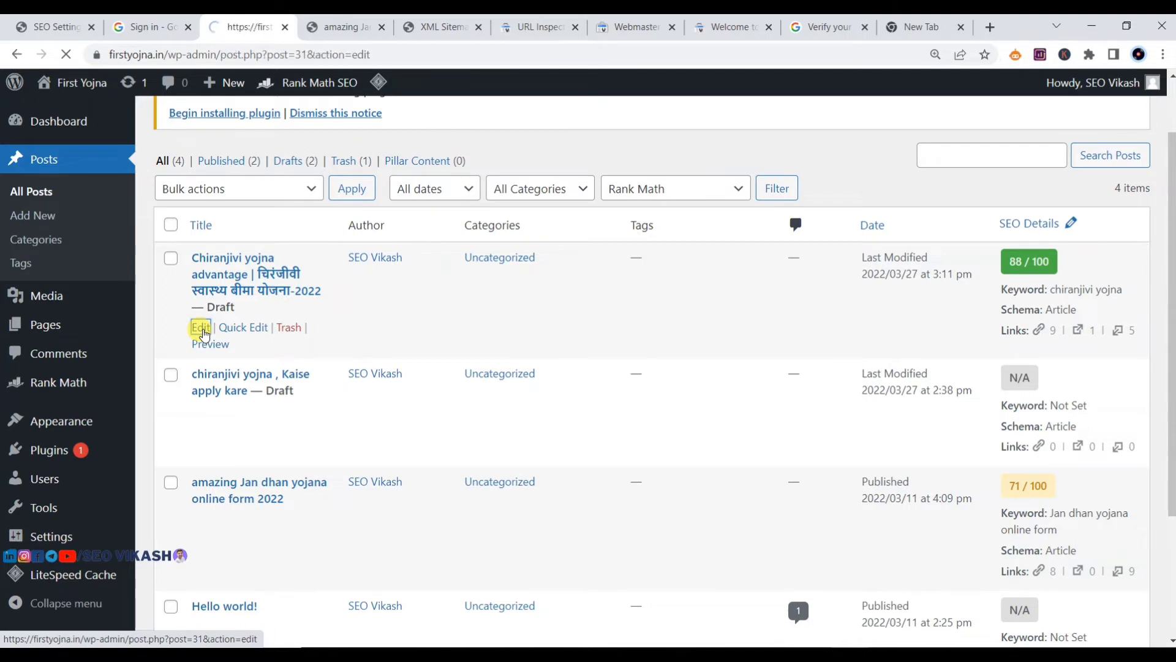
{"action": "scroll", "coordinate": [345, 333], "scroll_direction": "down", "scroll_amount": 6}
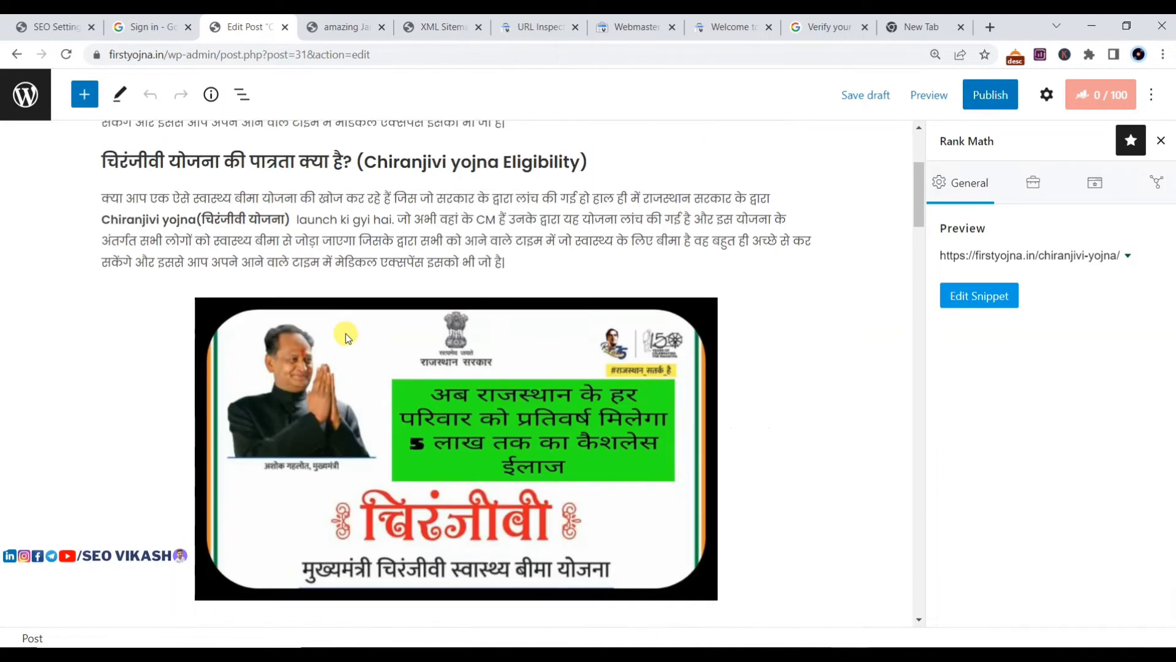
{"action": "left_click", "coordinate": [374, 365]}
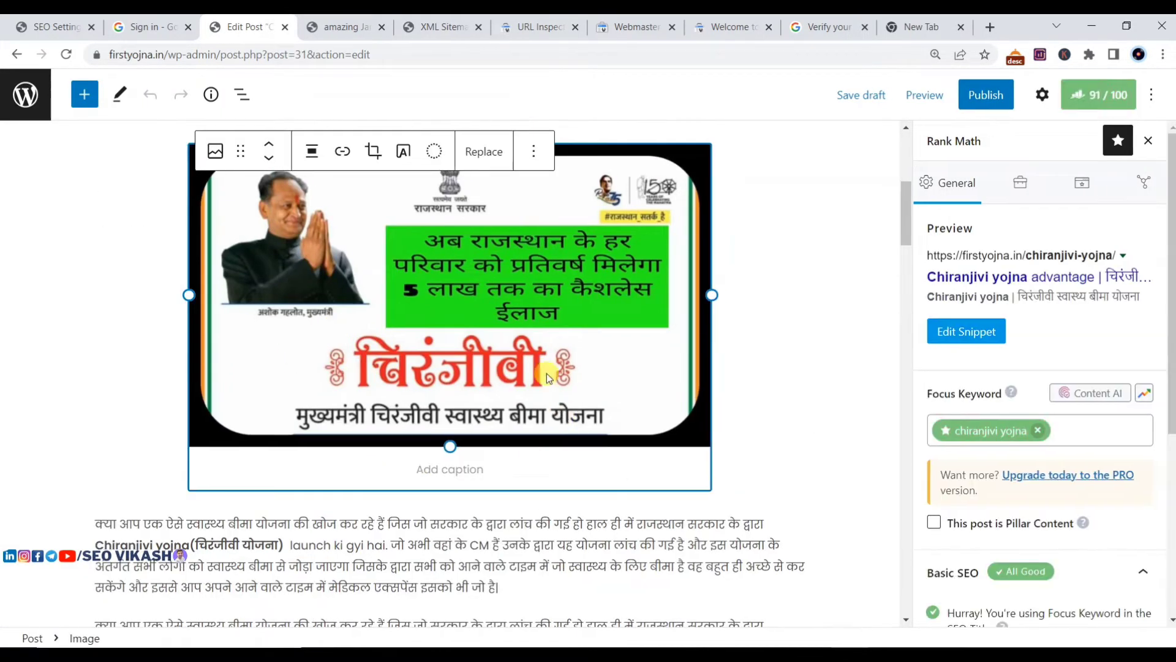
{"action": "scroll", "coordinate": [438, 331], "scroll_direction": "up", "scroll_amount": 3}
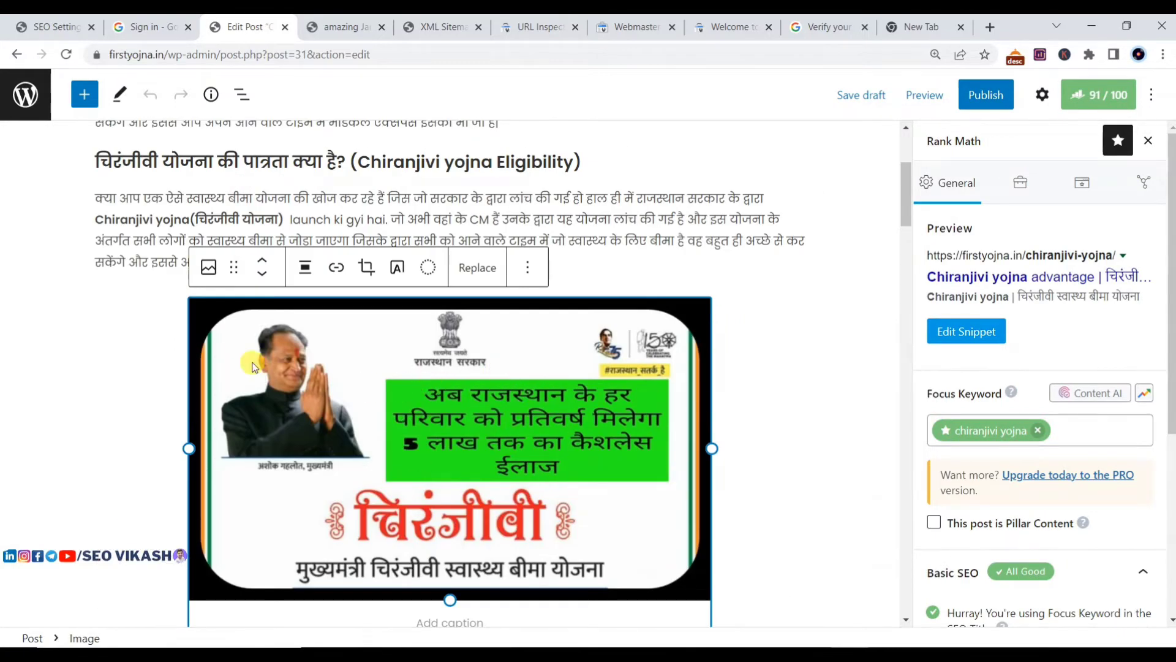
Return to the Images settings, preview the title attribute format, and save with Add missing TITLE attributes disabled.
{"action": "left_click", "coordinate": [58, 27]}
{"action": "scroll", "coordinate": [458, 401], "scroll_direction": "down", "scroll_amount": 6}
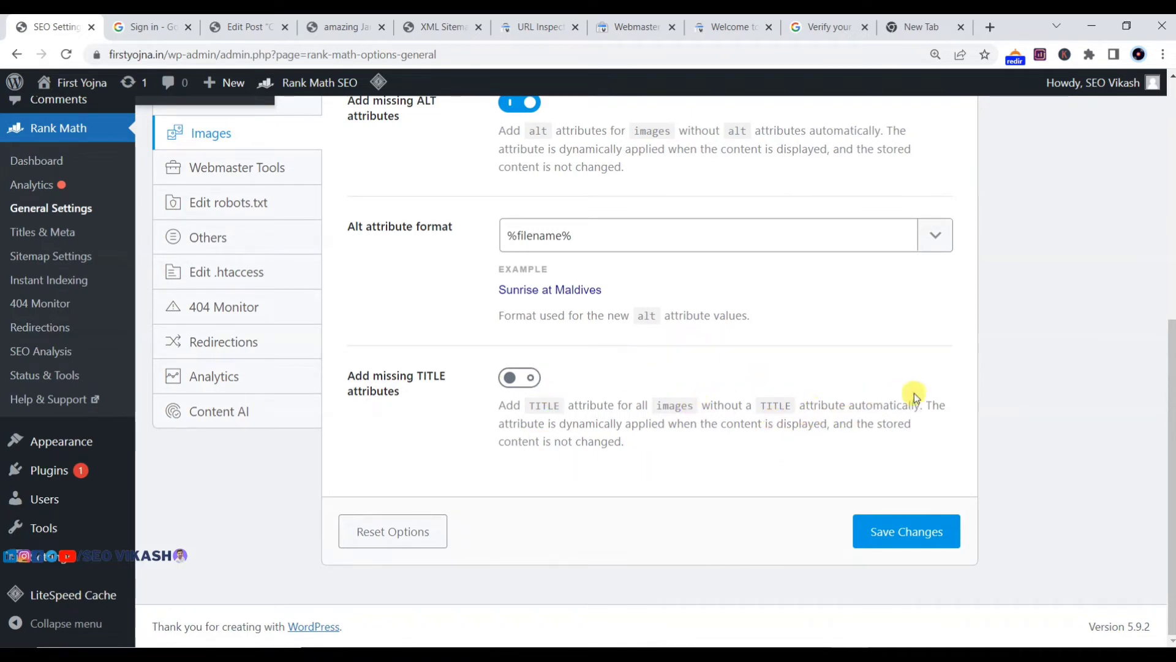
{"action": "left_click", "coordinate": [509, 377]}
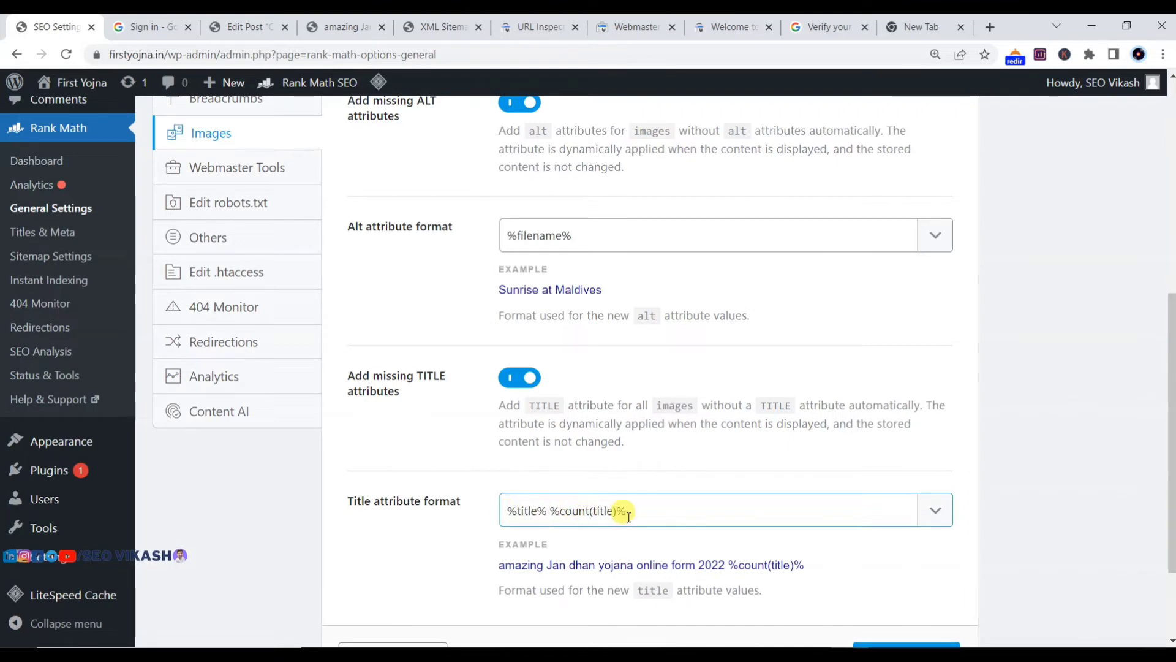
{"action": "left_click", "coordinate": [522, 380]}
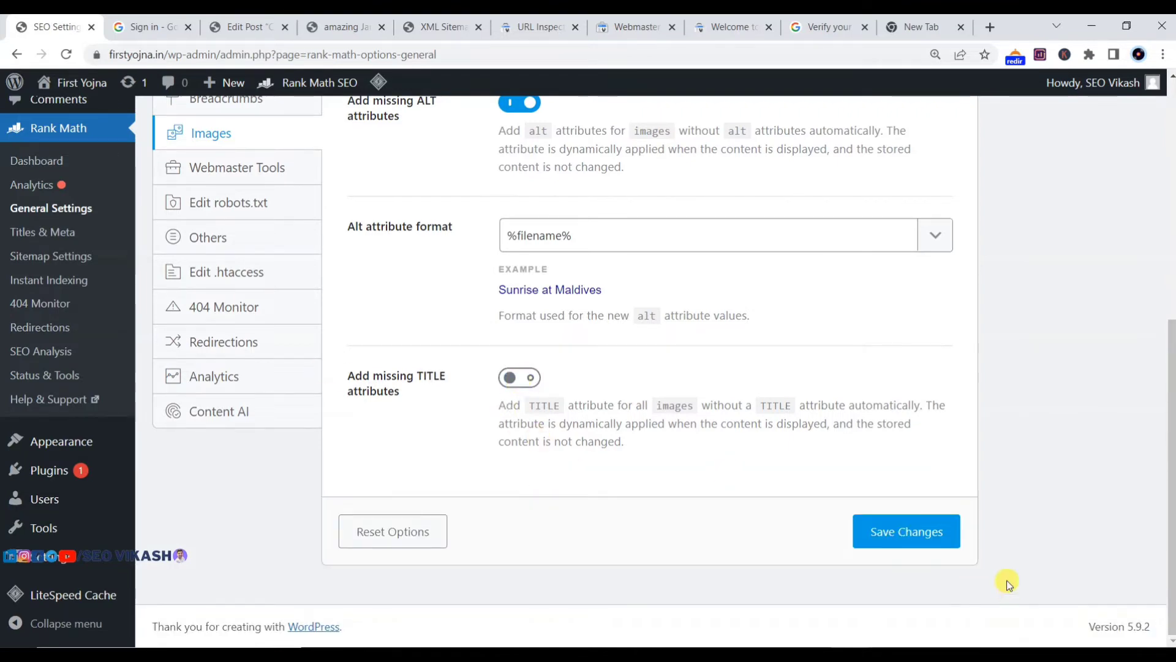
{"action": "left_click", "coordinate": [906, 530]}
Open the Webmaster Tools settings and review the site verification fields for Google, Bing and Baidu.
{"action": "scroll", "coordinate": [340, 411], "scroll_direction": "down", "scroll_amount": 4}
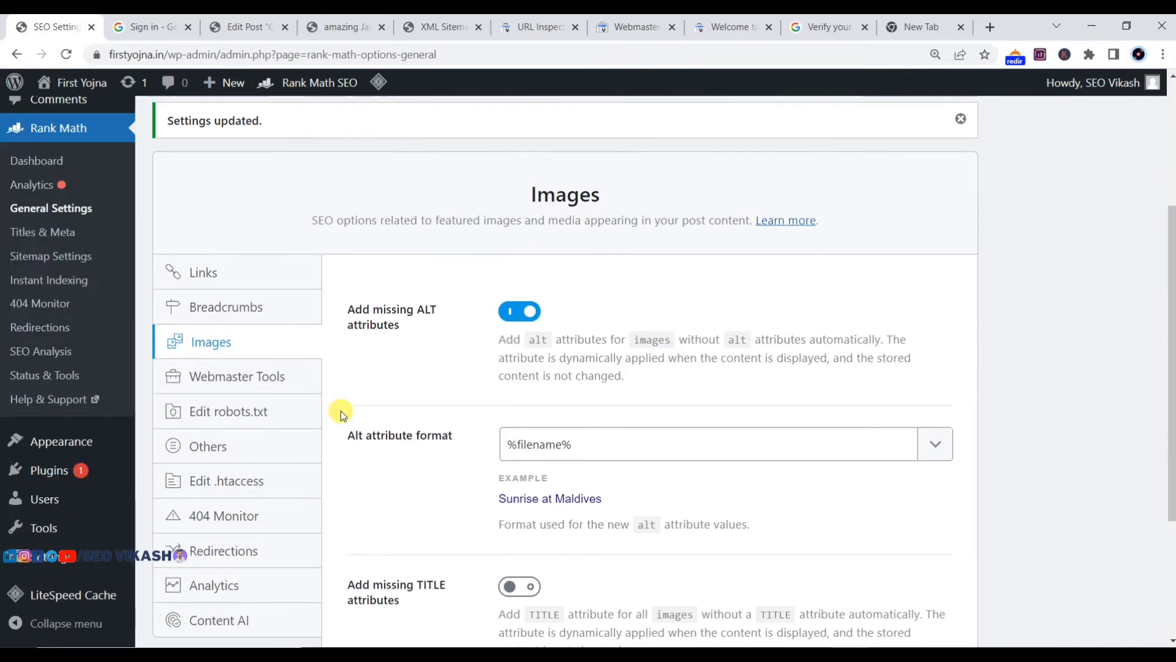
{"action": "left_click", "coordinate": [221, 375]}
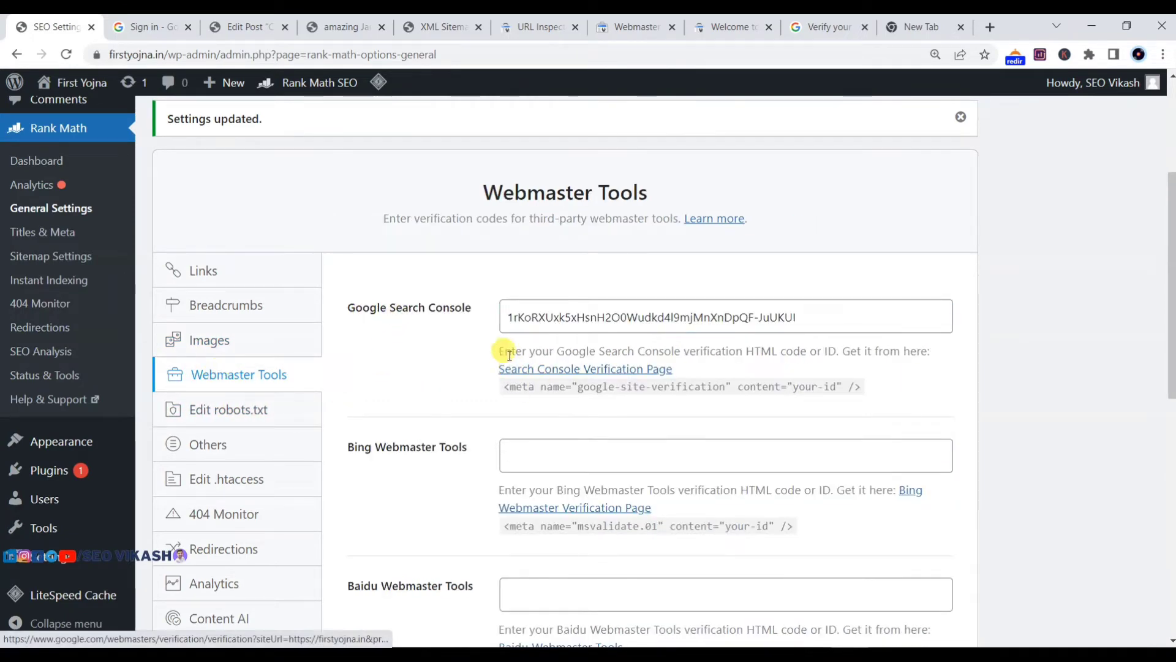
{"action": "scroll", "coordinate": [490, 352], "scroll_direction": "down", "scroll_amount": 3}
{"action": "scroll", "coordinate": [429, 257], "scroll_direction": "up", "scroll_amount": 2}
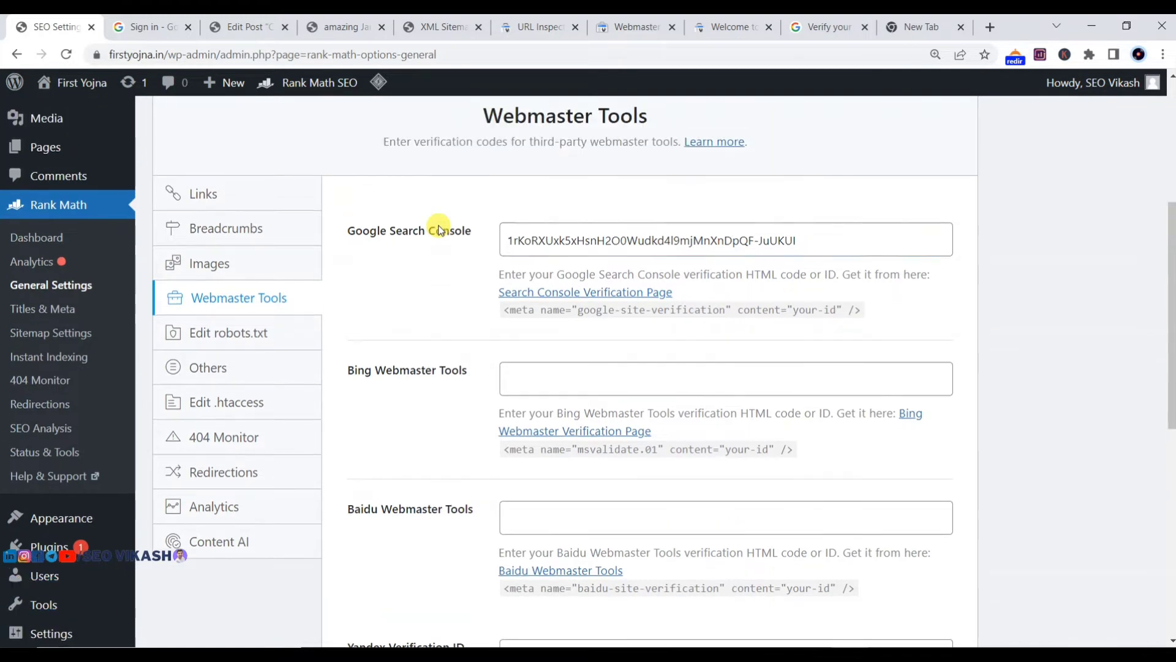
Open the Edit robots.txt settings and examine the rules and the note about a robots.txt file in the site's root folder.
{"action": "left_click", "coordinate": [234, 338]}
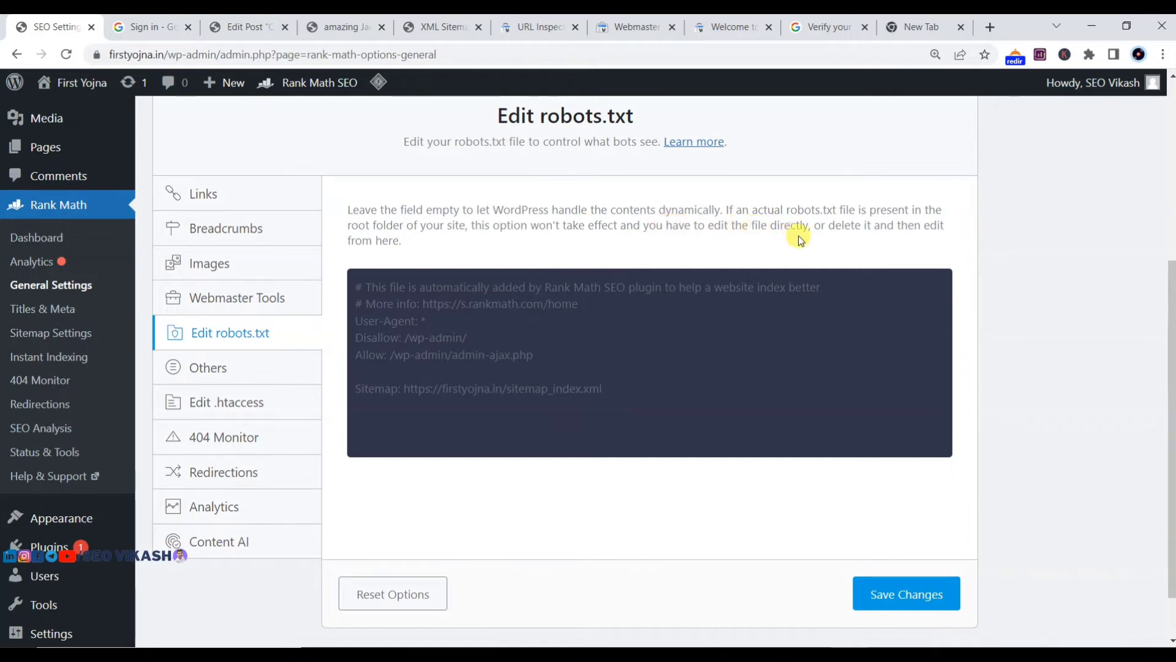
{"action": "scroll", "coordinate": [438, 381], "scroll_direction": "down", "scroll_amount": 1}
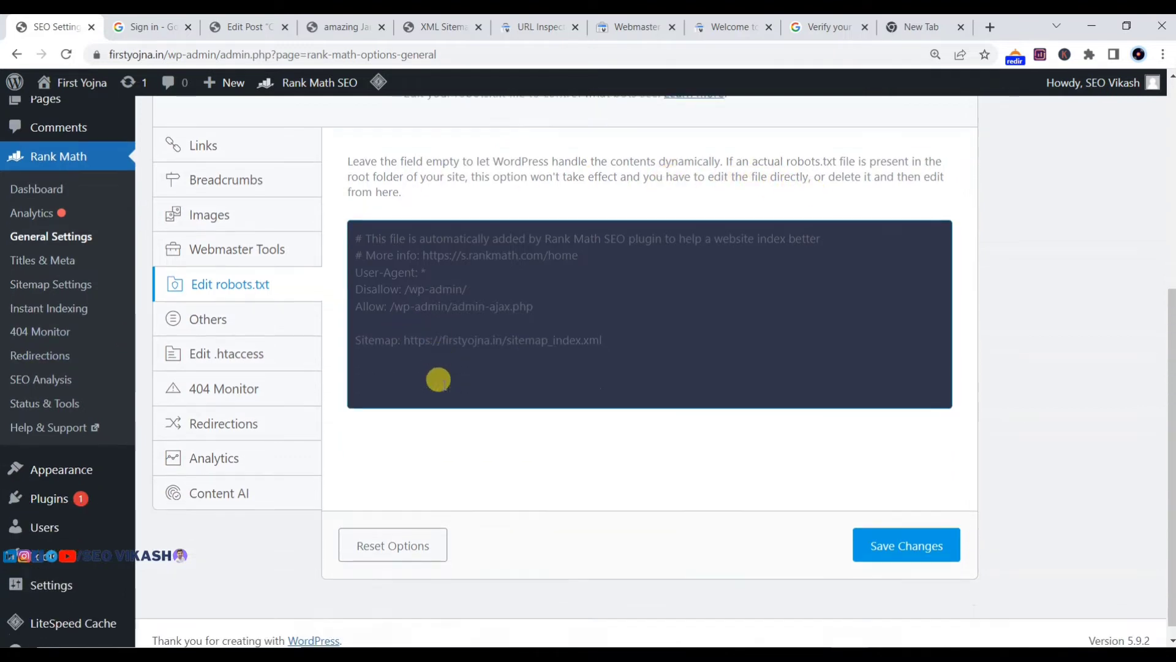
{"action": "scroll", "coordinate": [478, 349], "scroll_direction": "up", "scroll_amount": 1}
{"action": "left_click", "coordinate": [508, 315]}
{"action": "scroll", "coordinate": [484, 392], "scroll_direction": "up", "scroll_amount": 2}
{"action": "scroll", "coordinate": [460, 453], "scroll_direction": "down", "scroll_amount": 3}
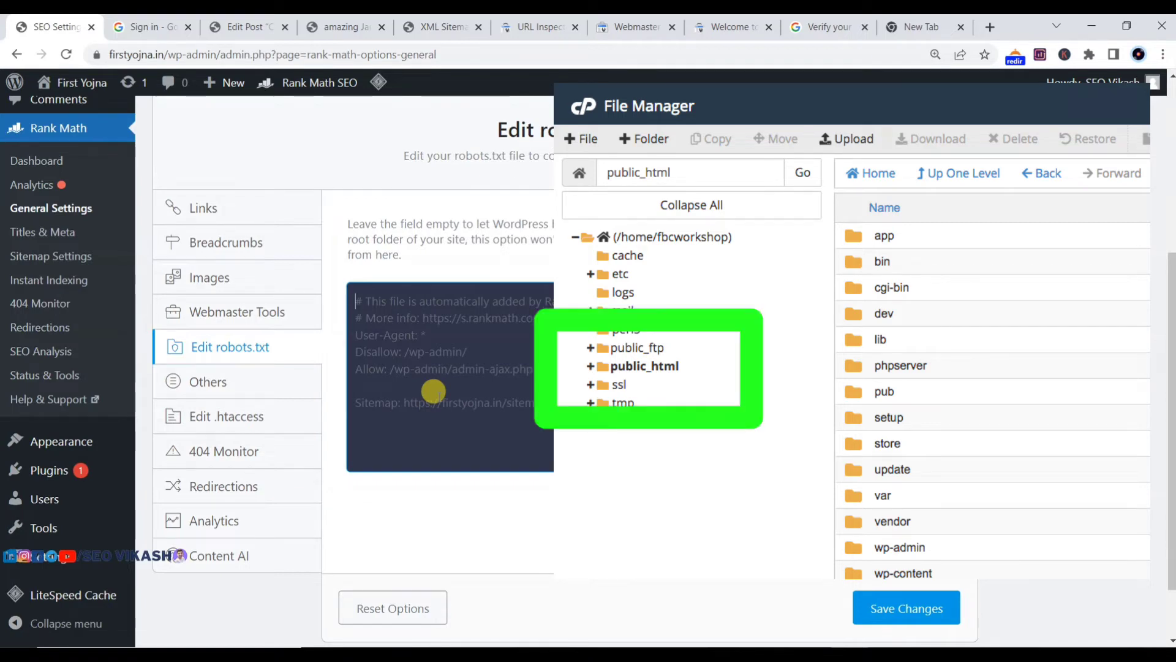
{"action": "left_click_drag", "start_coordinate": [539, 126], "coordinate": [653, 130]}
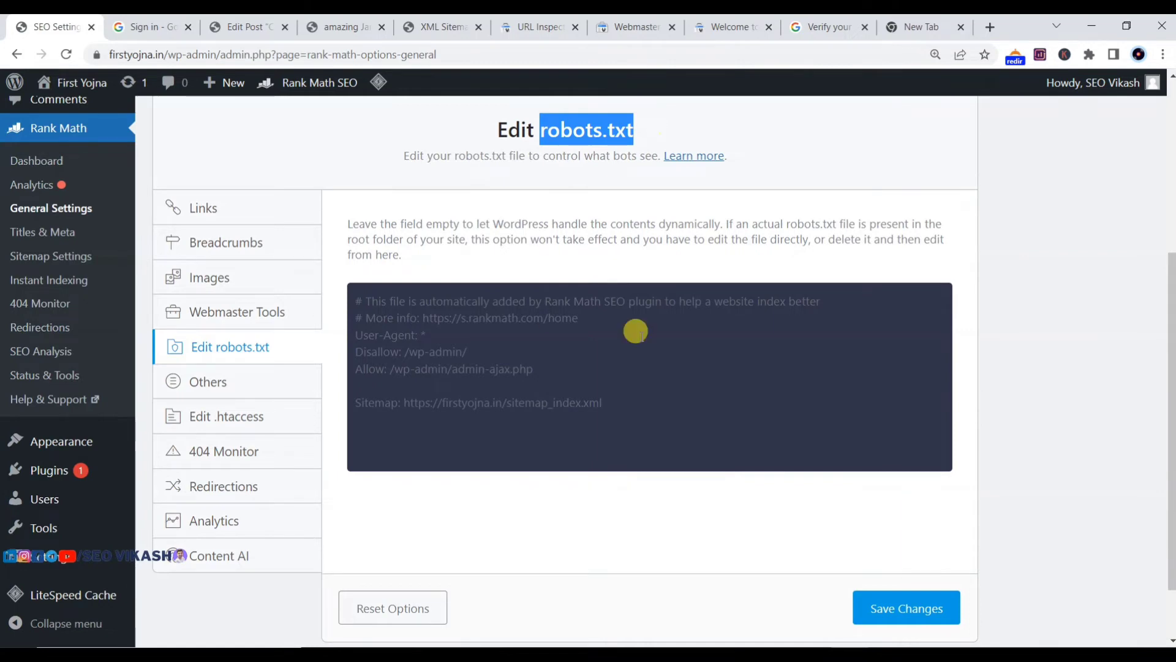
{"action": "left_click_drag", "start_coordinate": [602, 239], "coordinate": [714, 255]}
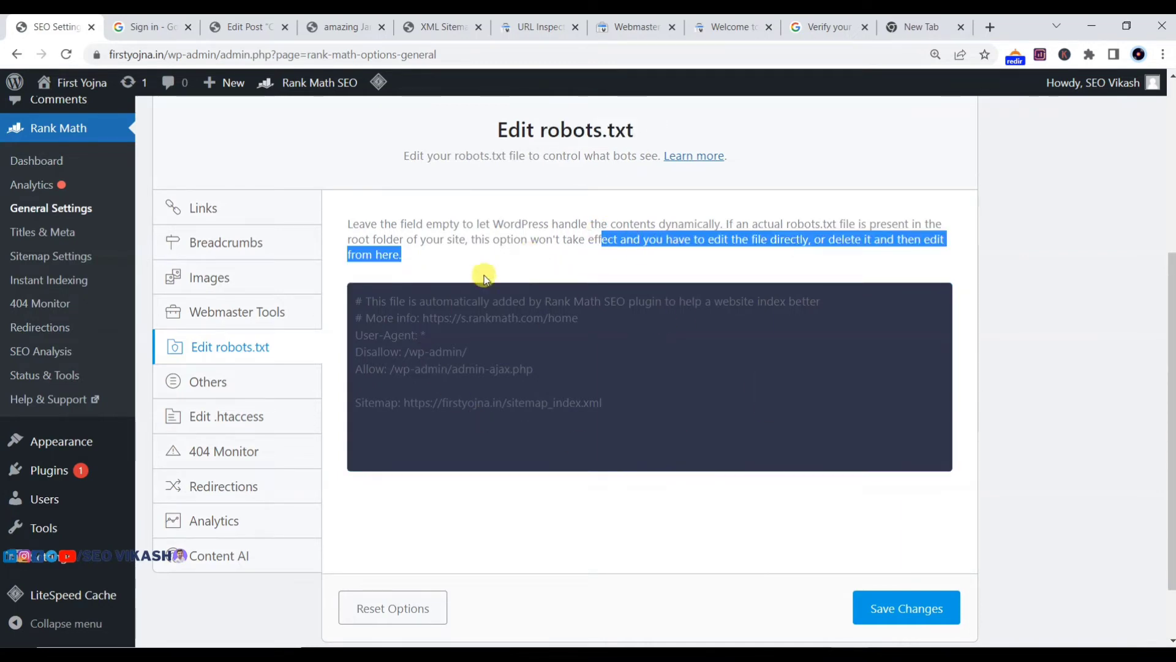
{"action": "left_click", "coordinate": [488, 233]}
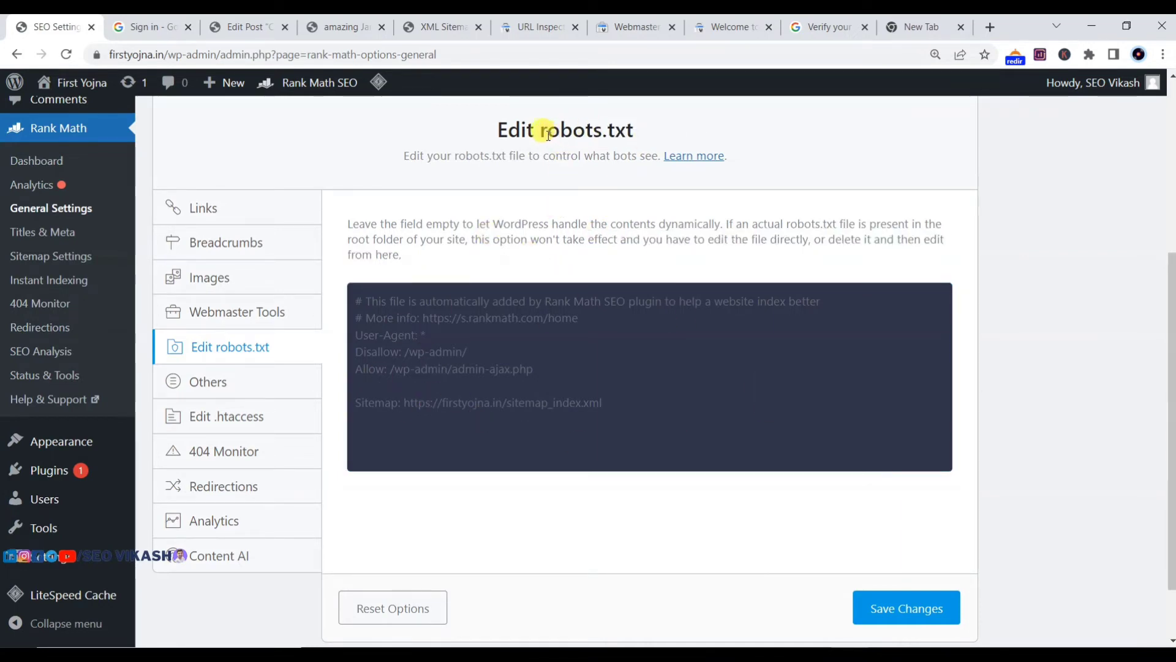
{"action": "left_click_drag", "start_coordinate": [536, 126], "coordinate": [672, 126]}
{"action": "left_click", "coordinate": [564, 184]}
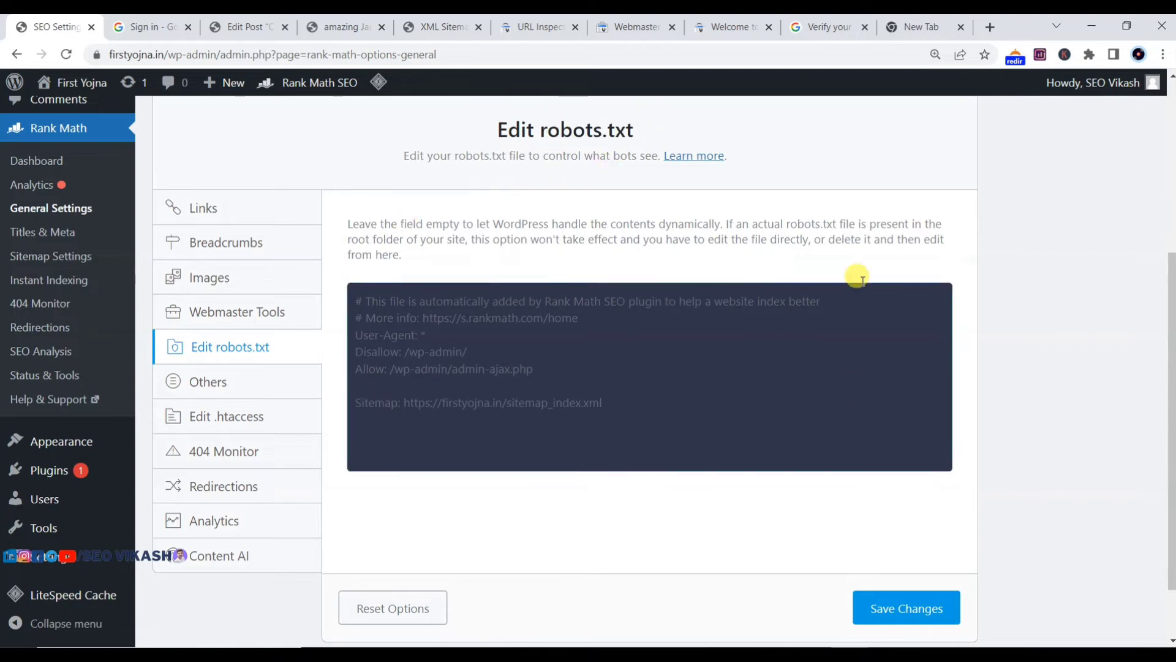
{"action": "left_click", "coordinate": [735, 366]}
{"action": "scroll", "coordinate": [734, 366], "scroll_direction": "down", "scroll_amount": 1}
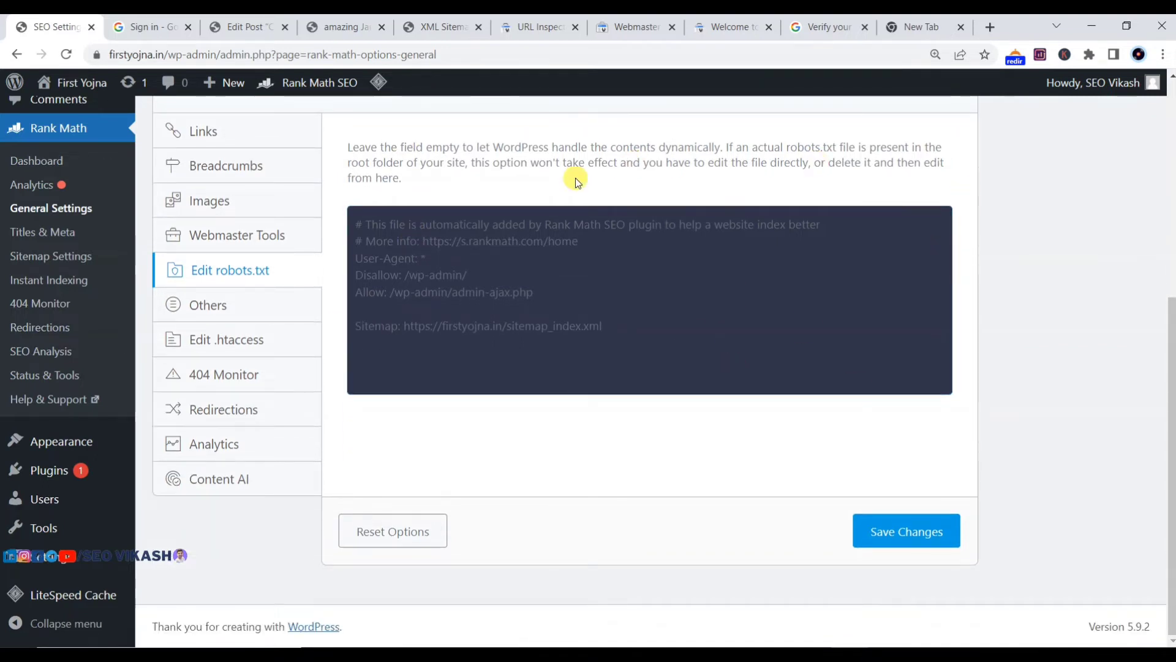
Save the robots.txt settings and review the Others settings, including the SEO score badge and RSS content fields.
{"action": "left_click", "coordinate": [901, 528]}
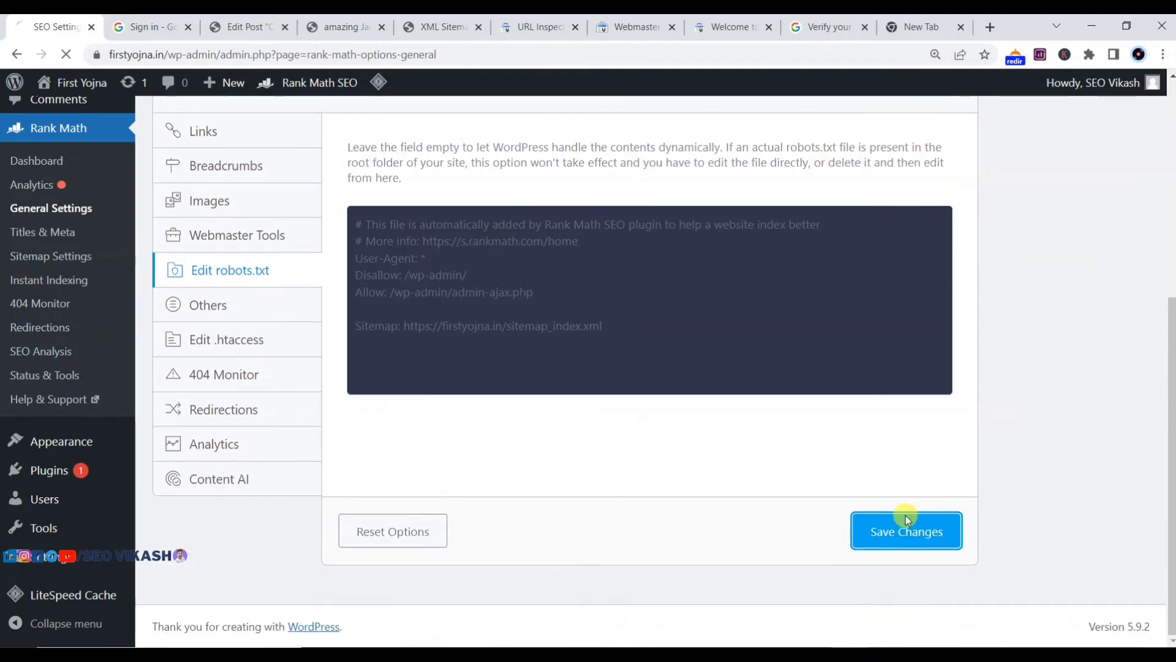
{"action": "scroll", "coordinate": [362, 397], "scroll_direction": "down", "scroll_amount": 5}
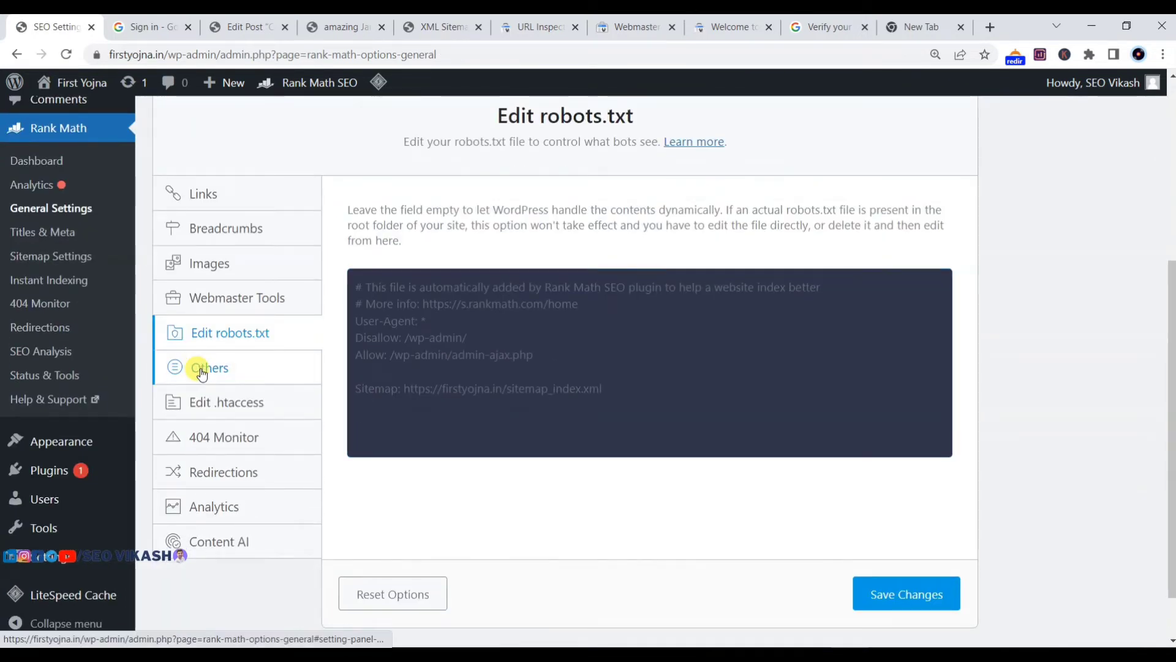
{"action": "left_click", "coordinate": [202, 371]}
{"action": "scroll", "coordinate": [393, 362], "scroll_direction": "down", "scroll_amount": 4}
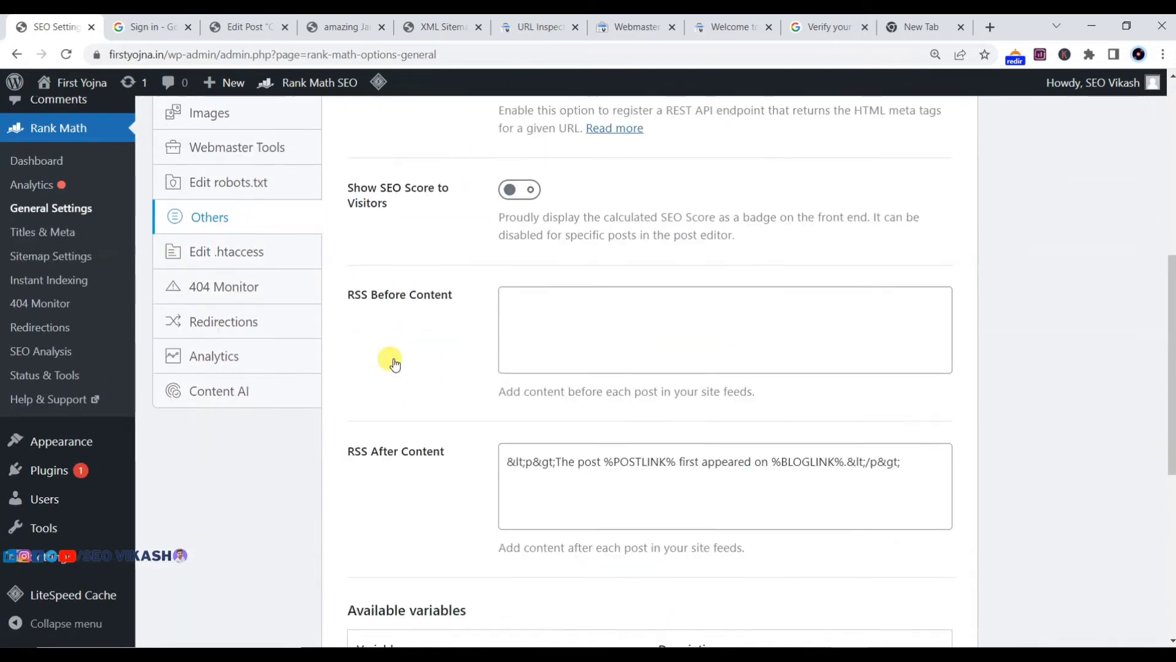
{"action": "scroll", "coordinate": [394, 358], "scroll_direction": "down", "scroll_amount": 5}
{"action": "scroll", "coordinate": [399, 362], "scroll_direction": "up", "scroll_amount": 11}
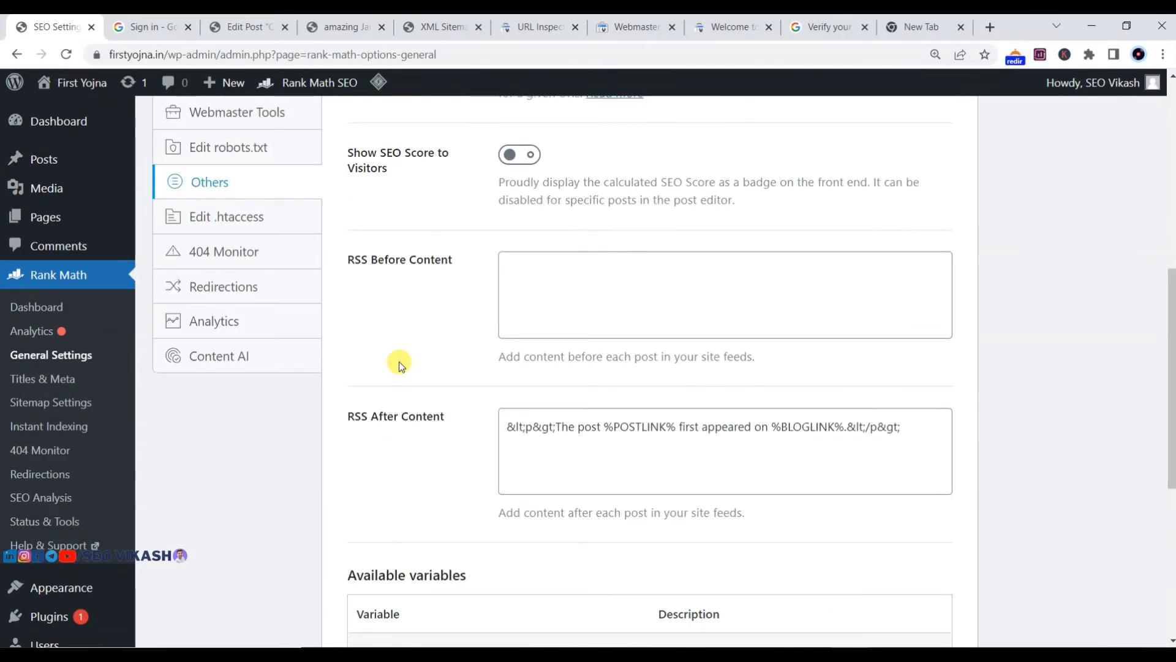
{"action": "scroll", "coordinate": [221, 456], "scroll_direction": "down", "scroll_amount": 1}
Review the Edit .htaccess page and the 404 Monitor settings for mode, log limit and excluded paths.
{"action": "left_click", "coordinate": [253, 449]}
{"action": "scroll", "coordinate": [245, 451], "scroll_direction": "down", "scroll_amount": 2}
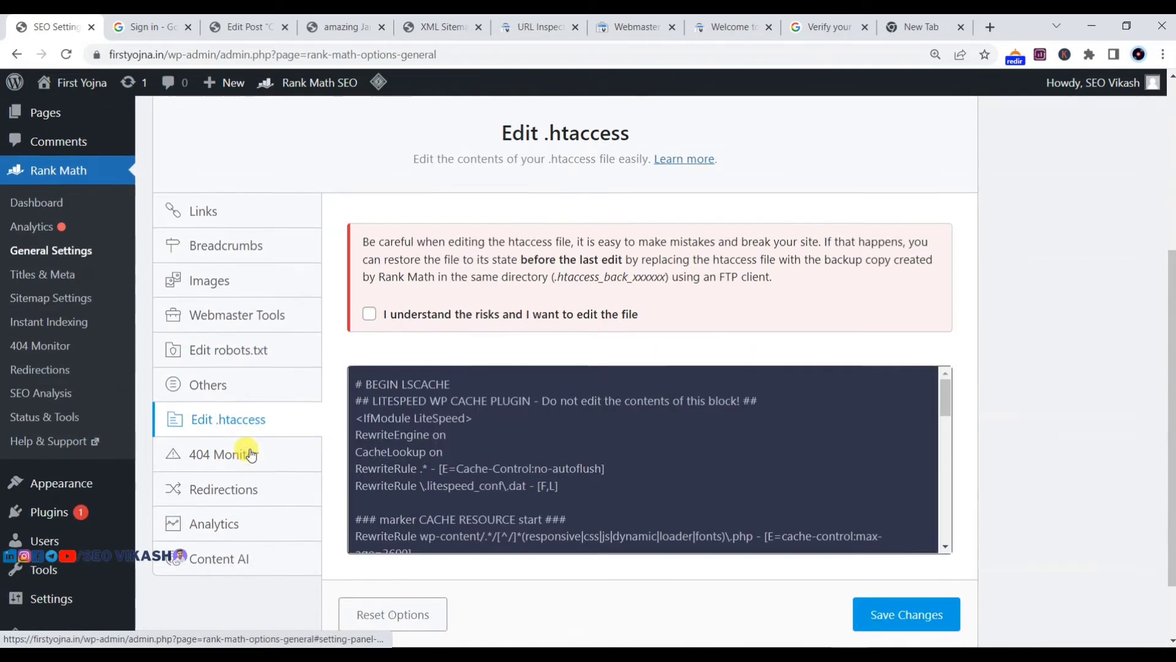
{"action": "left_click", "coordinate": [211, 370]}
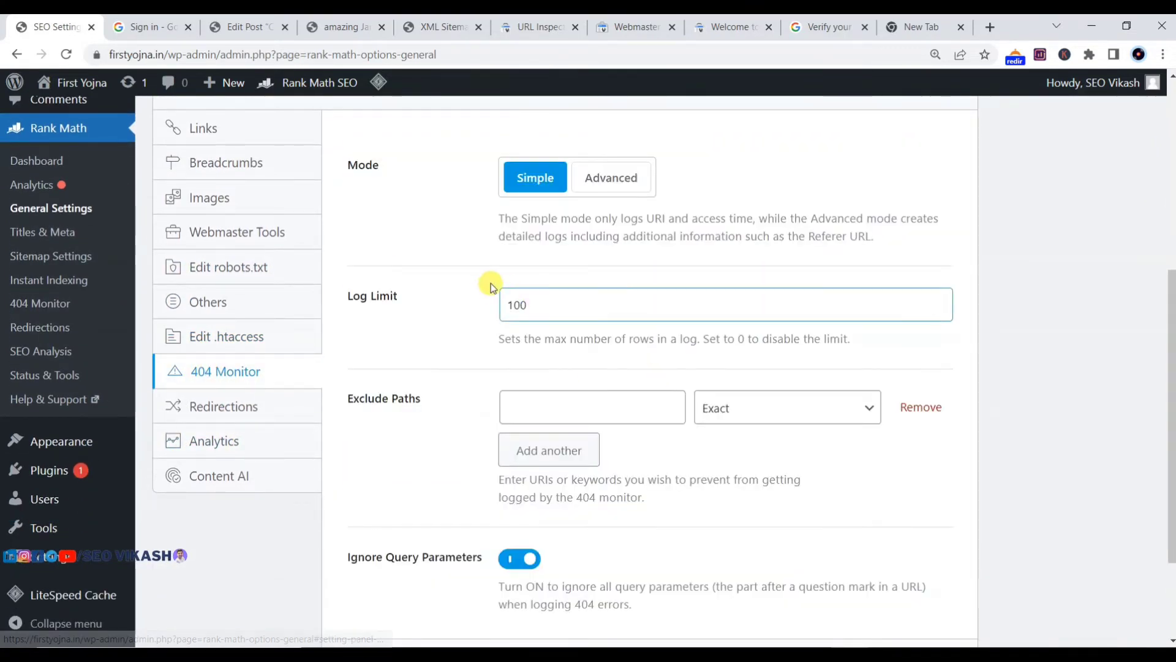
{"action": "scroll", "coordinate": [487, 285], "scroll_direction": "up", "scroll_amount": 3}
{"action": "scroll", "coordinate": [490, 285], "scroll_direction": "down", "scroll_amount": 5}
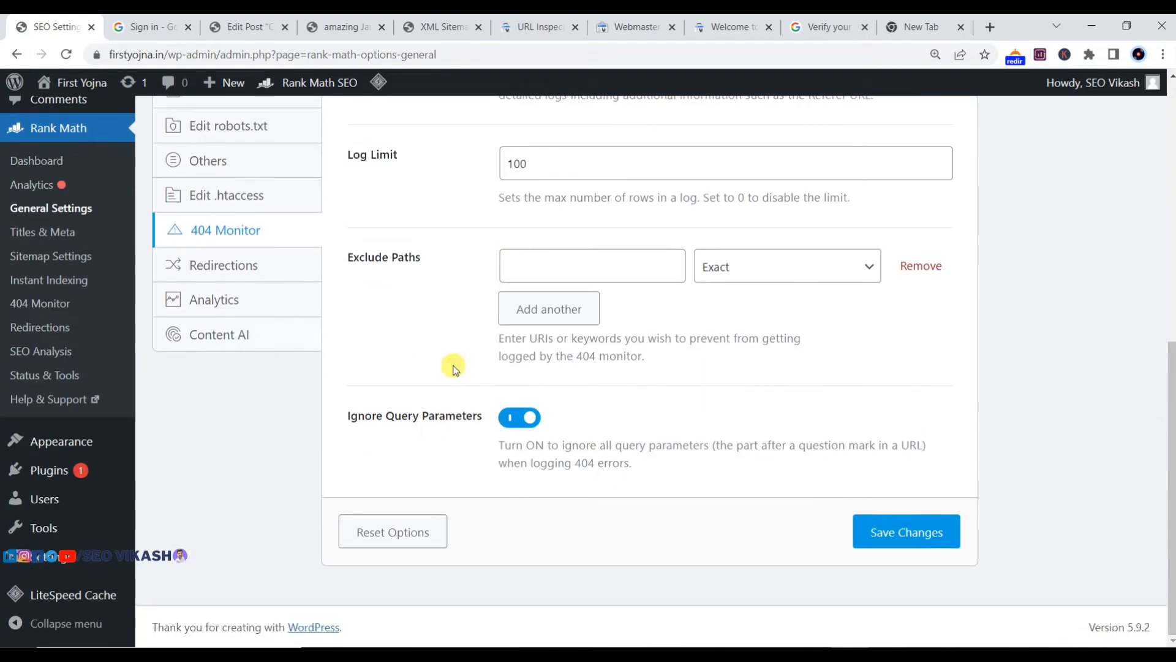
Open the Redirections settings and review the fallback behavior, redirection type and Auto Post Redirect options.
{"action": "left_click", "coordinate": [226, 274]}
{"action": "scroll", "coordinate": [416, 304], "scroll_direction": "up", "scroll_amount": 4}
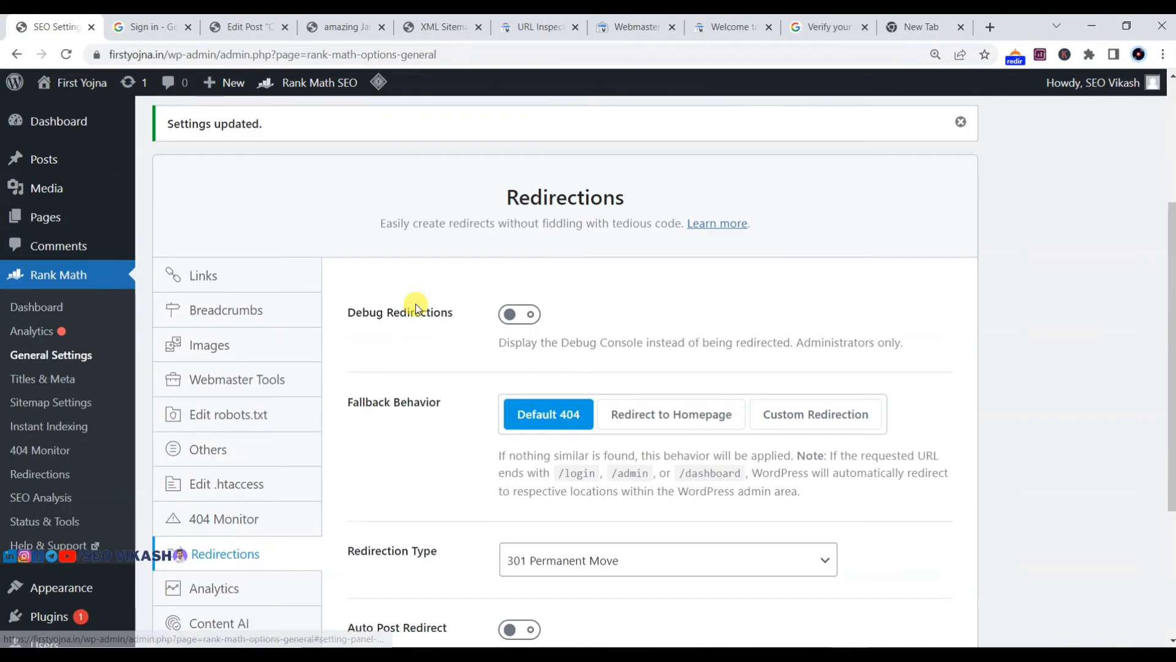
{"action": "scroll", "coordinate": [416, 306], "scroll_direction": "down", "scroll_amount": 1}
{"action": "scroll", "coordinate": [416, 307], "scroll_direction": "down", "scroll_amount": 1}
{"action": "scroll", "coordinate": [249, 380], "scroll_direction": "down", "scroll_amount": 1}
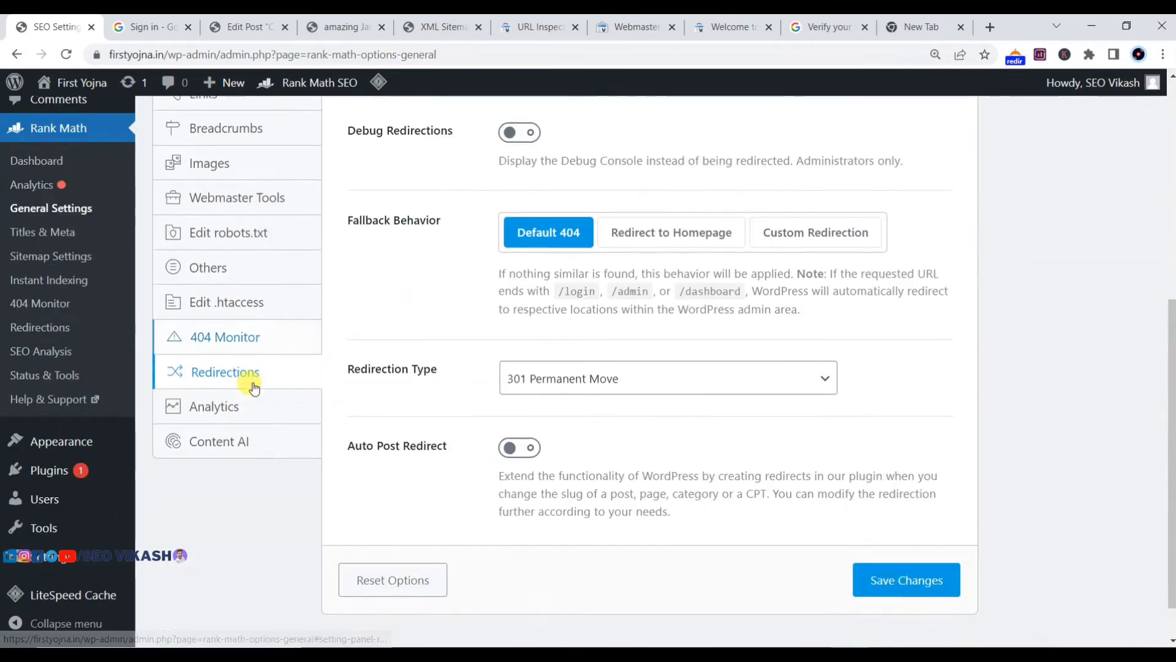
Open the Content AI settings and save them with the Worldwide default country and both Posts and Pages selected.
{"action": "left_click", "coordinate": [202, 358]}
{"action": "left_click", "coordinate": [212, 396]}
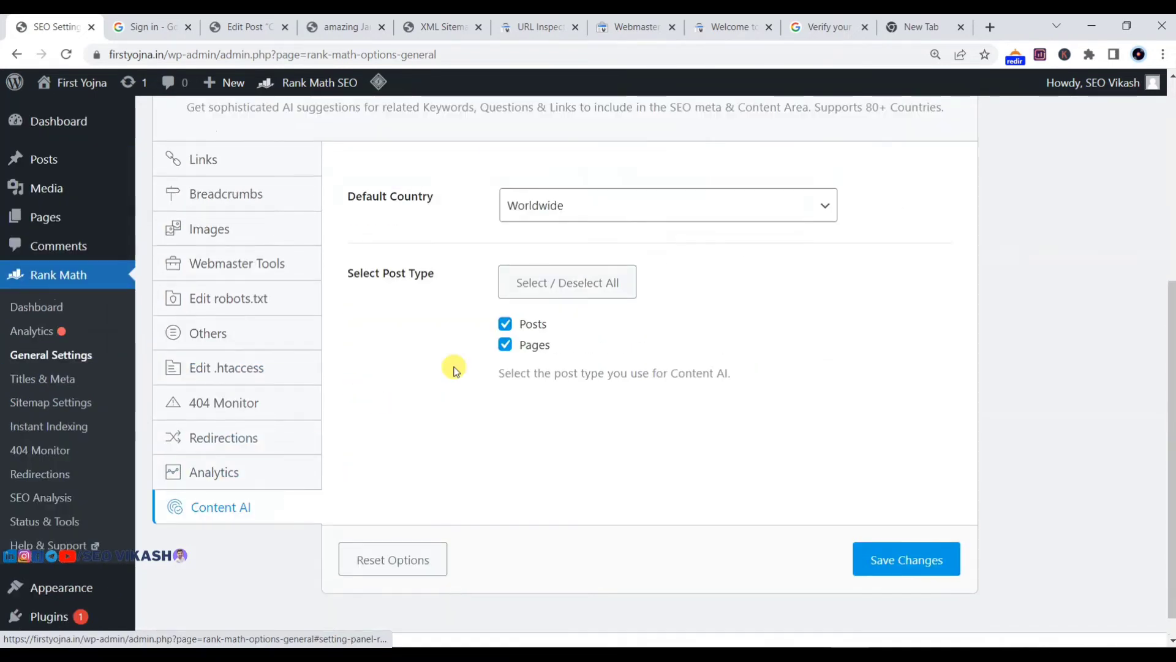
{"action": "scroll", "coordinate": [871, 484], "scroll_direction": "down", "scroll_amount": 1}
{"action": "left_click", "coordinate": [910, 528]}
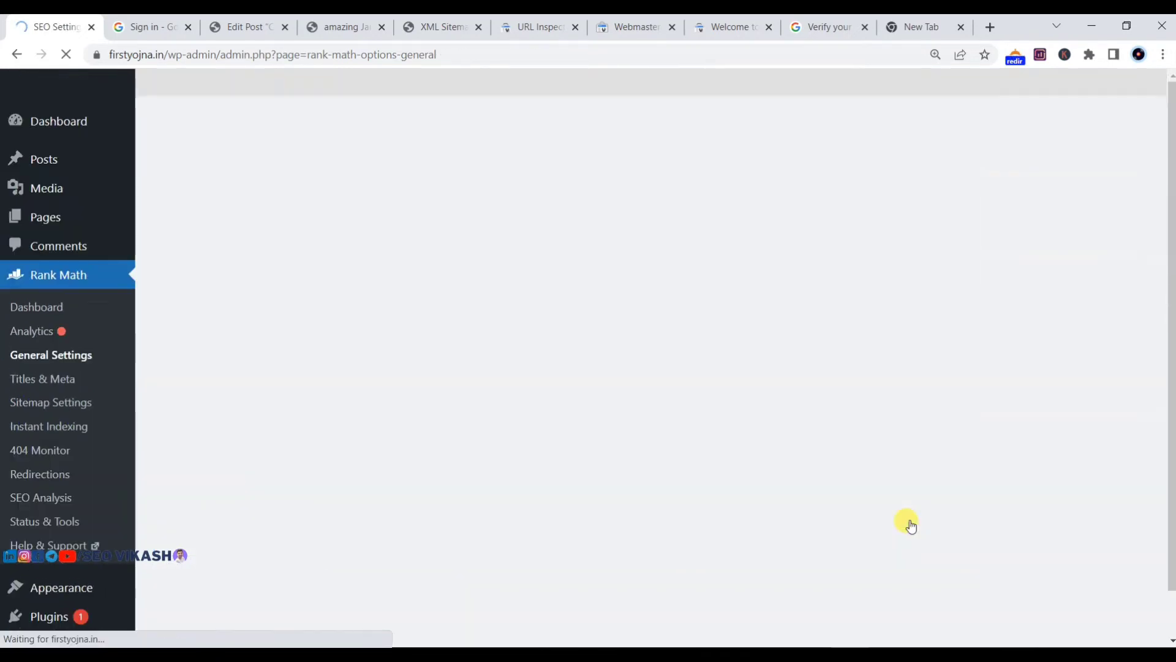
Open the Titles & Meta settings, review the Global Meta options, and save them with Robots Meta set to Index.
{"action": "left_click", "coordinate": [32, 380]}
{"action": "scroll", "coordinate": [564, 360], "scroll_direction": "down", "scroll_amount": 1}
{"action": "scroll", "coordinate": [564, 360], "scroll_direction": "down", "scroll_amount": 3}
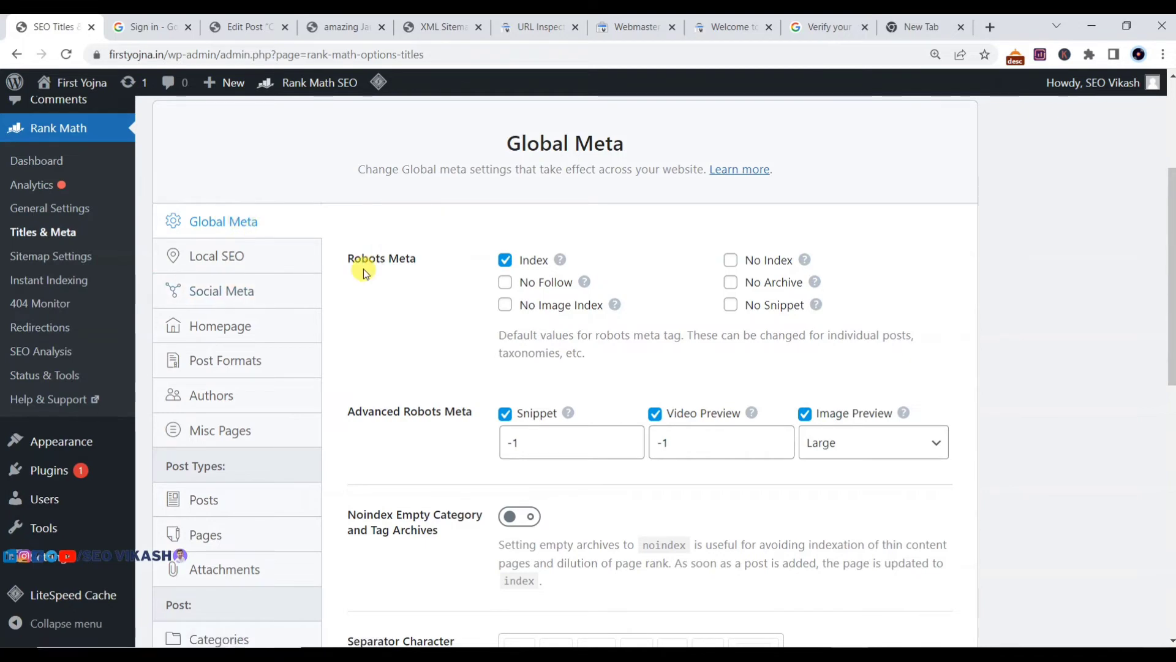
{"action": "scroll", "coordinate": [416, 269], "scroll_direction": "down", "scroll_amount": 1}
{"action": "scroll", "coordinate": [423, 264], "scroll_direction": "up", "scroll_amount": 1}
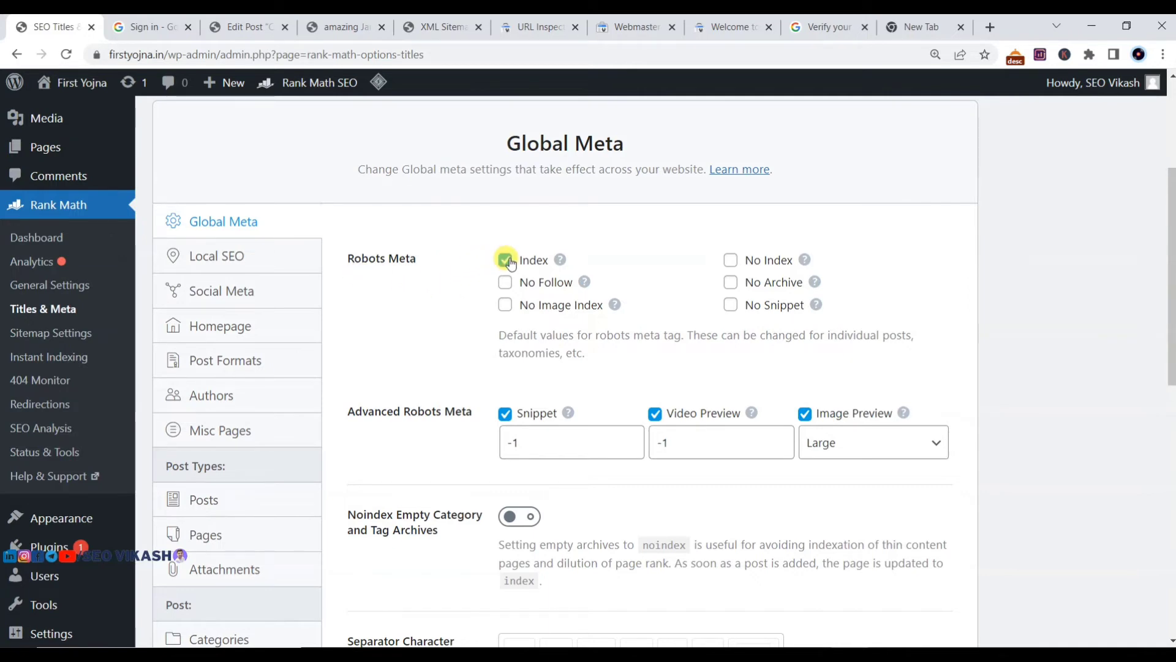
{"action": "scroll", "coordinate": [506, 262], "scroll_direction": "down", "scroll_amount": 1}
{"action": "scroll", "coordinate": [796, 322], "scroll_direction": "down", "scroll_amount": 8}
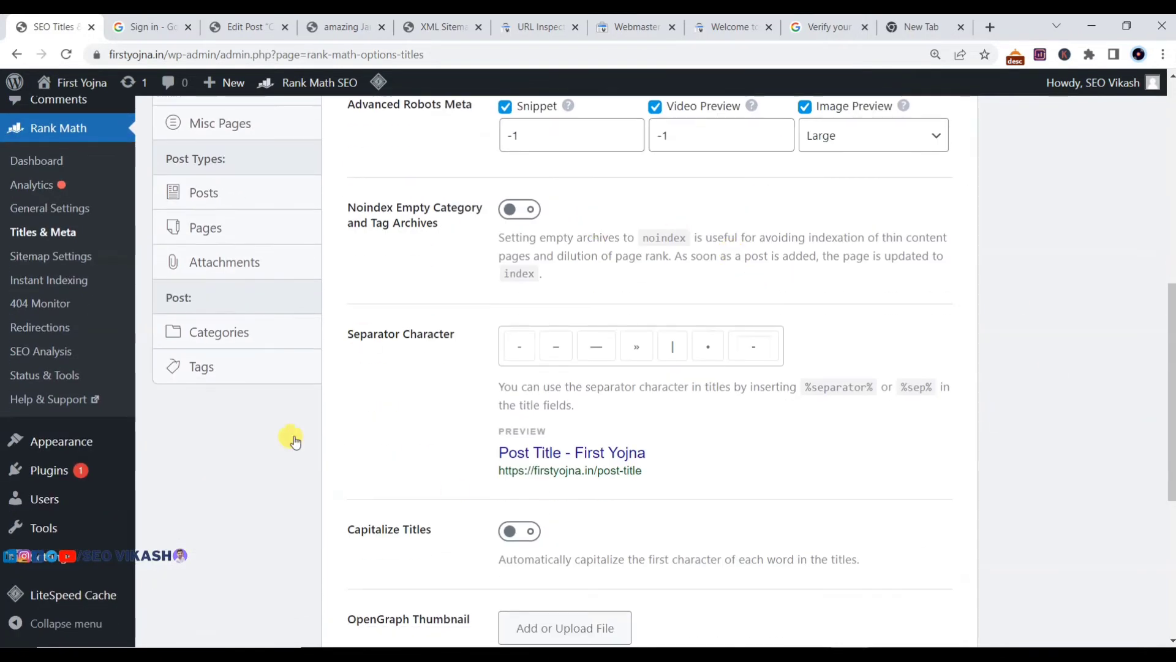
{"action": "scroll", "coordinate": [641, 372], "scroll_direction": "down", "scroll_amount": 1}
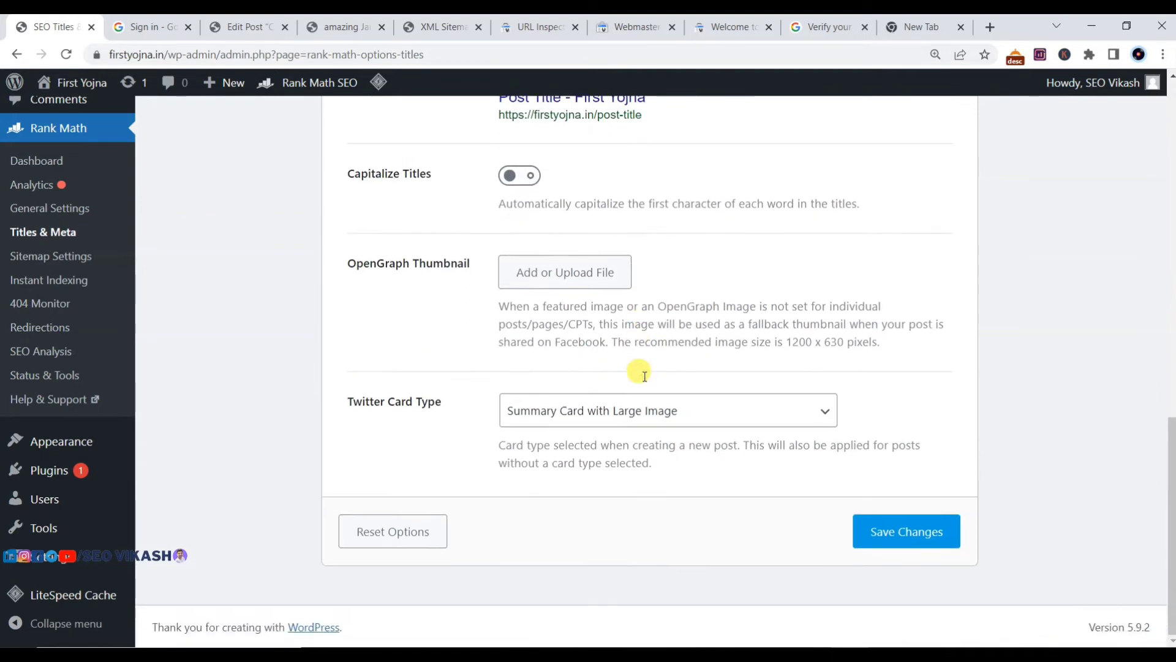
{"action": "left_click", "coordinate": [930, 533]}
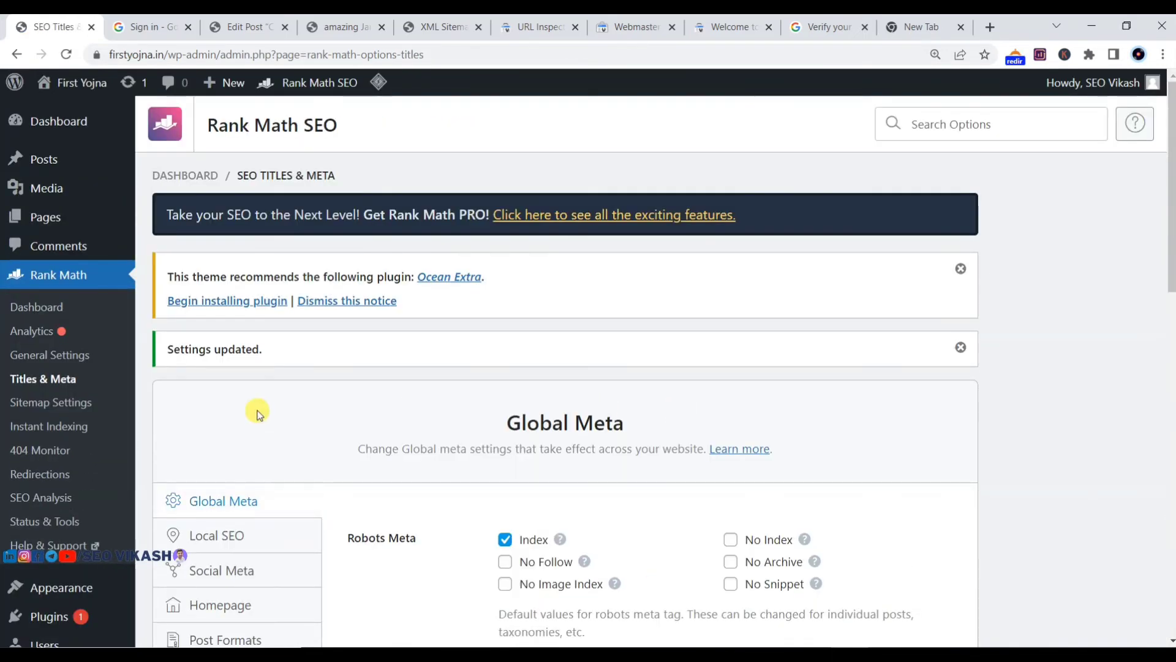
Open the Social Meta settings and review the Facebook page, authorship, admin and app fields.
{"action": "scroll", "coordinate": [258, 411], "scroll_direction": "down", "scroll_amount": 2}
{"action": "scroll", "coordinate": [221, 395], "scroll_direction": "down", "scroll_amount": 2}
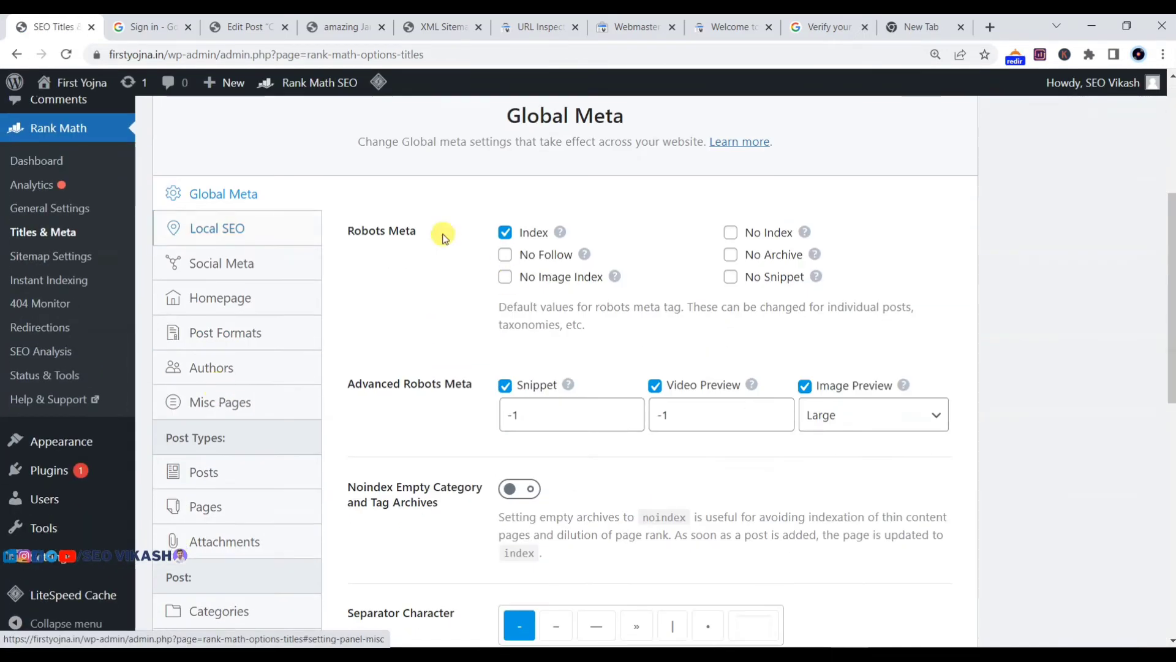
{"action": "left_click", "coordinate": [227, 270]}
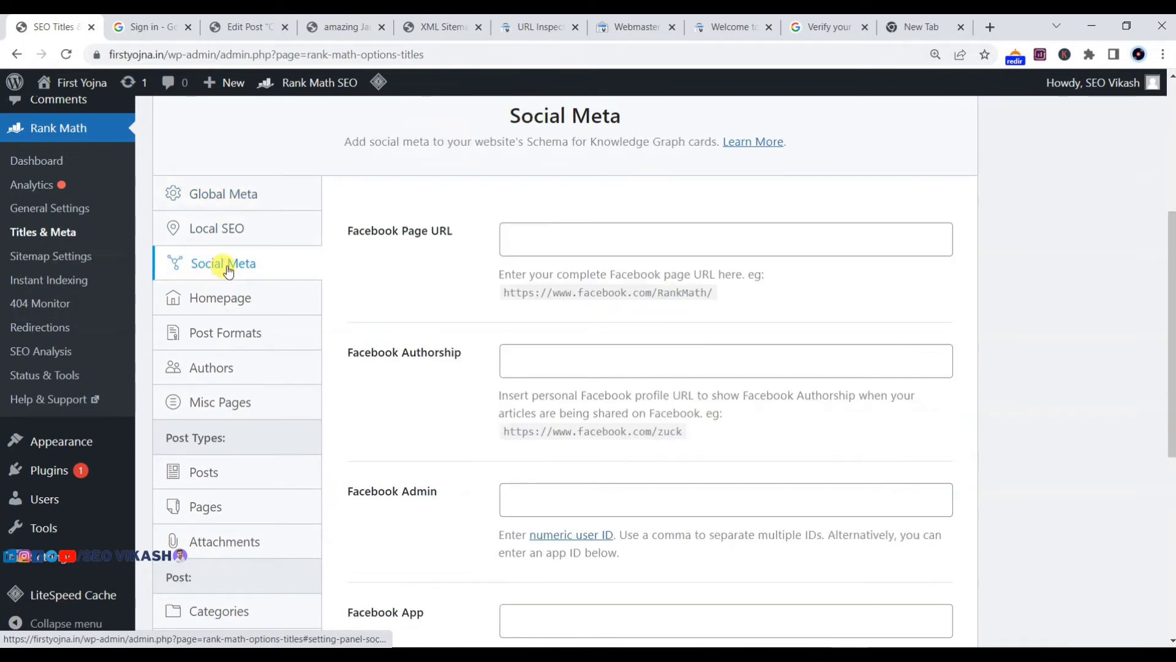
{"action": "scroll", "coordinate": [343, 215], "scroll_direction": "down", "scroll_amount": 1}
Open the Homepage meta settings and examine the site name, separator and site description variables in the Homepage Title.
{"action": "left_click", "coordinate": [210, 218]}
{"action": "scroll", "coordinate": [429, 254], "scroll_direction": "up", "scroll_amount": 4}
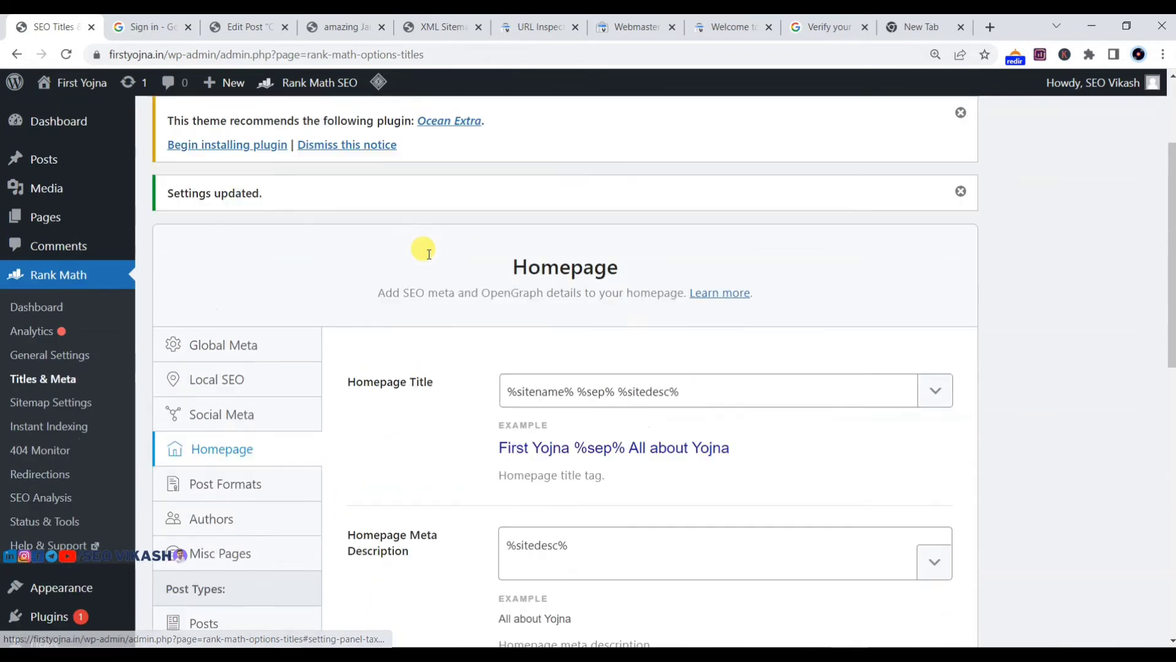
{"action": "scroll", "coordinate": [429, 257], "scroll_direction": "down", "scroll_amount": 2}
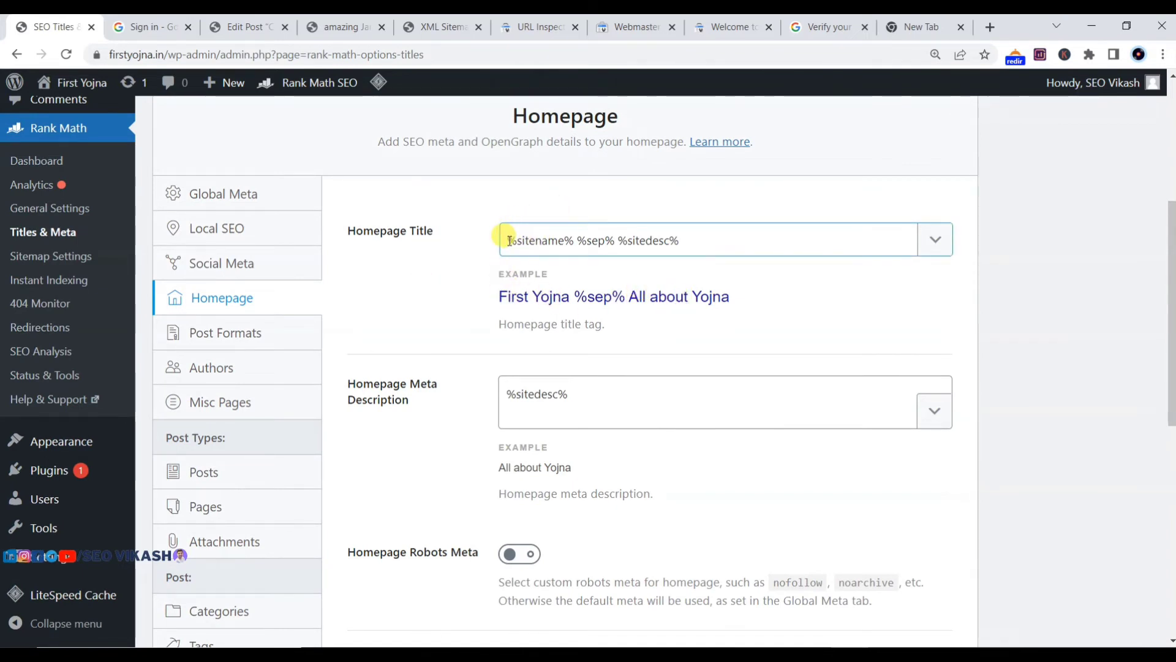
{"action": "left_click_drag", "start_coordinate": [507, 240], "coordinate": [623, 249]}
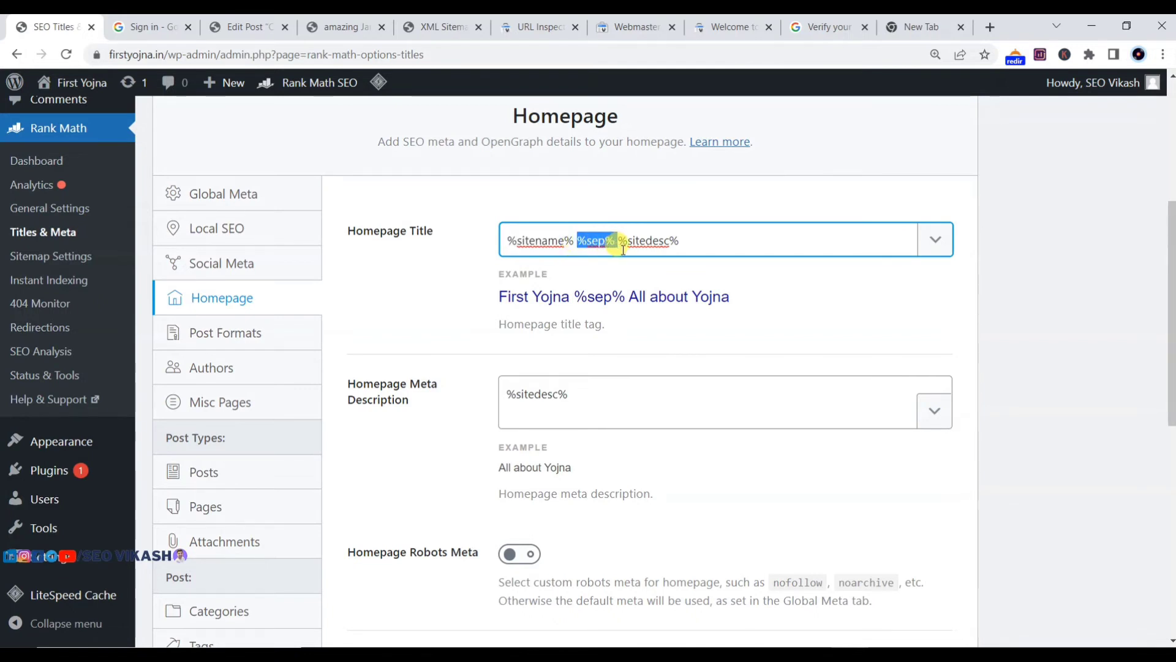
{"action": "left_click", "coordinate": [674, 242]}
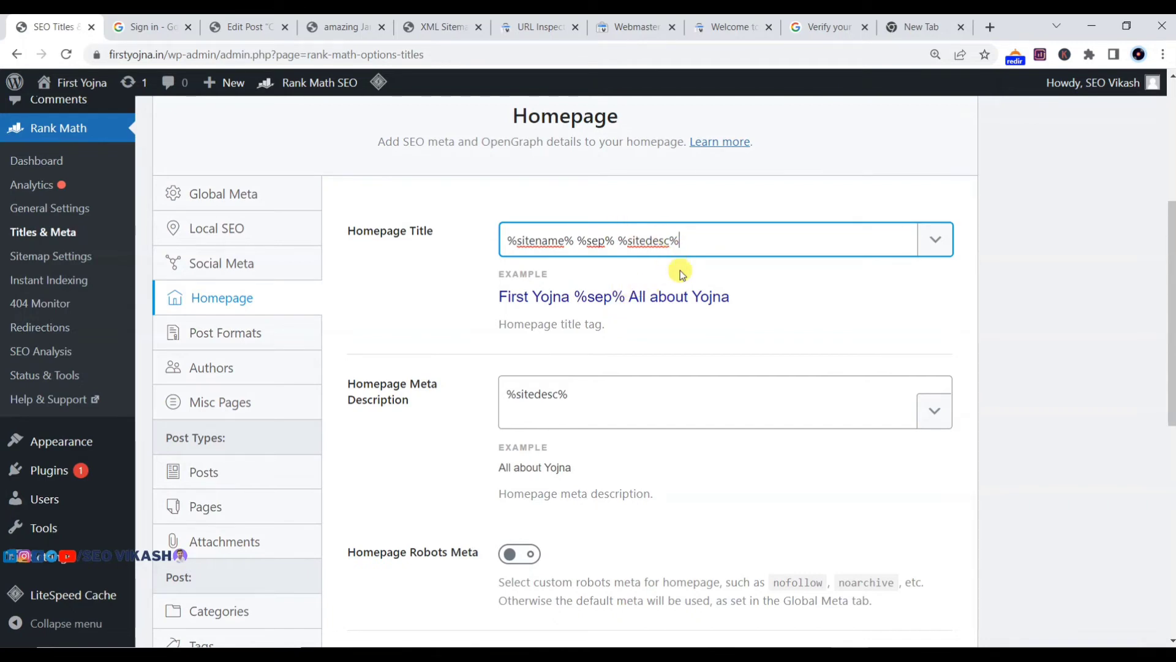
{"action": "scroll", "coordinate": [710, 258], "scroll_direction": "down", "scroll_amount": 1}
{"action": "scroll", "coordinate": [725, 197], "scroll_direction": "up", "scroll_amount": 2}
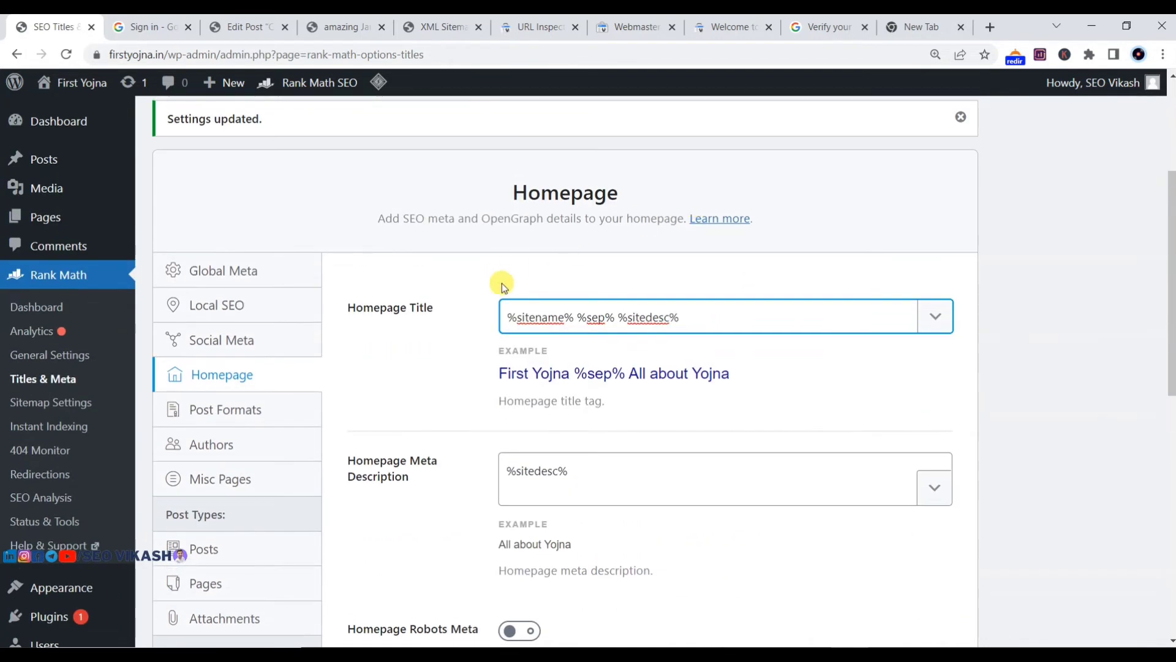
Replace the Homepage Title with "First yojna-All about yojna" and check its text.
{"action": "left_click_drag", "start_coordinate": [505, 318], "coordinate": [816, 326]}
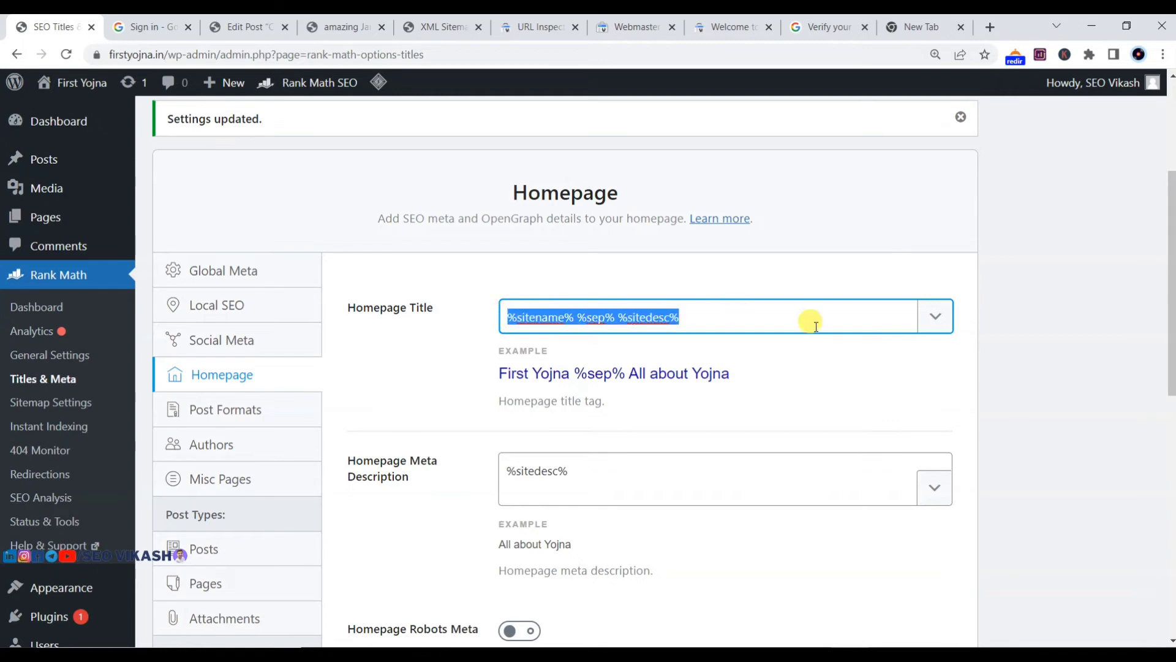
{"action": "key", "text": "BackSpace"}
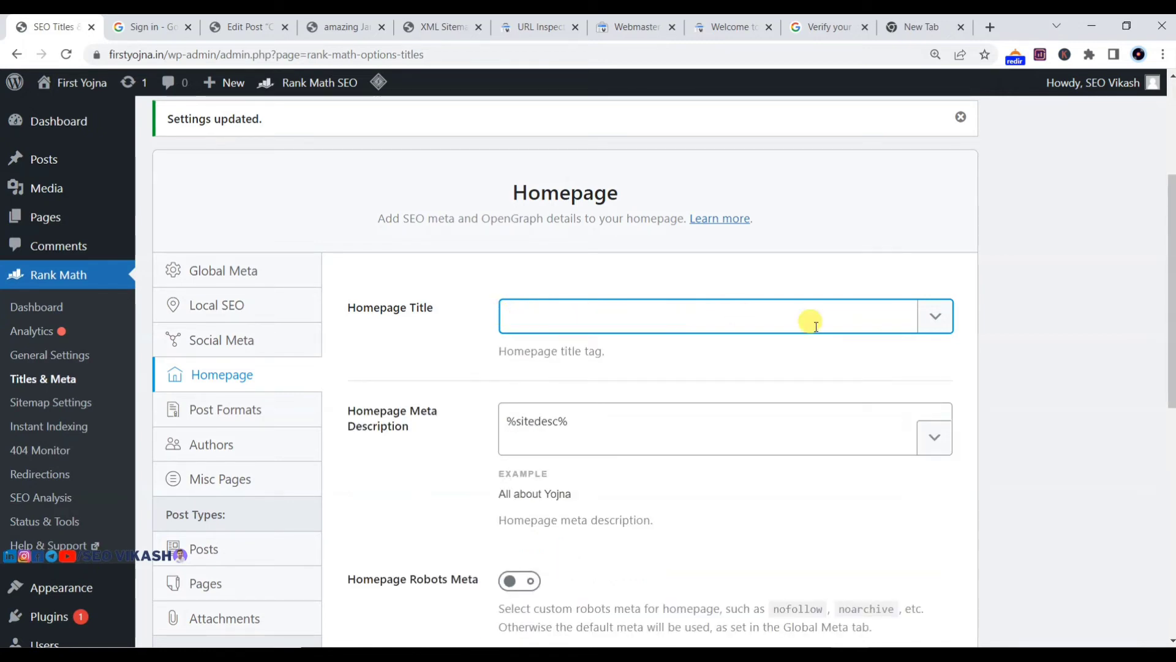
{"action": "type", "text": "First yojna"}
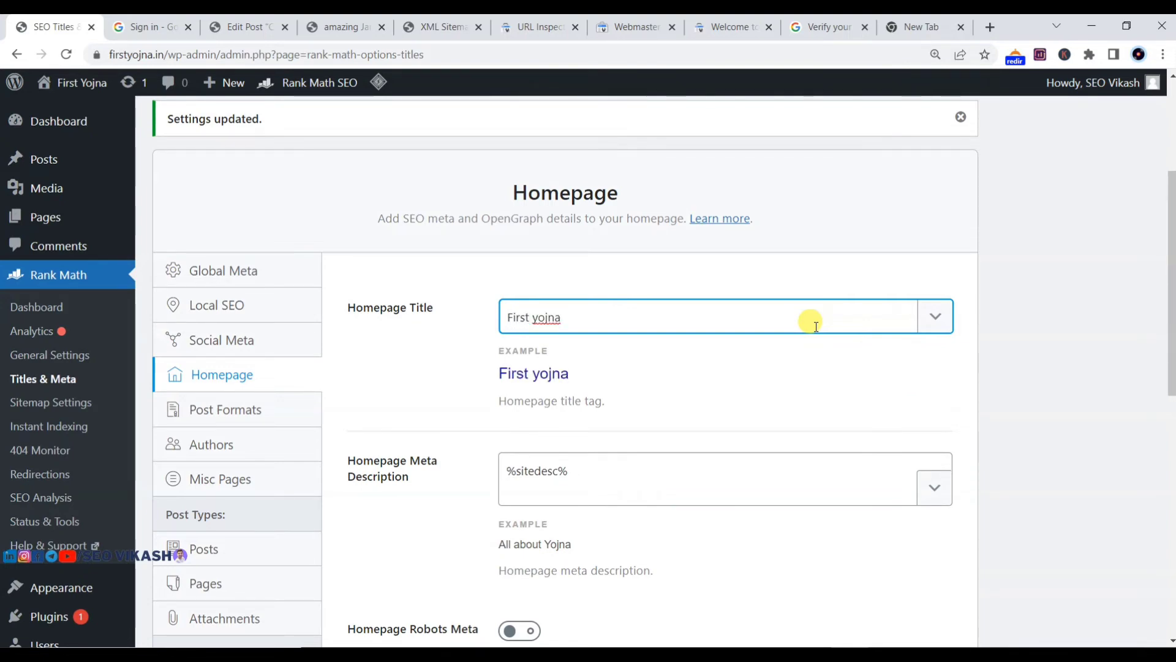
{"action": "type", "text": "-All about yojna"}
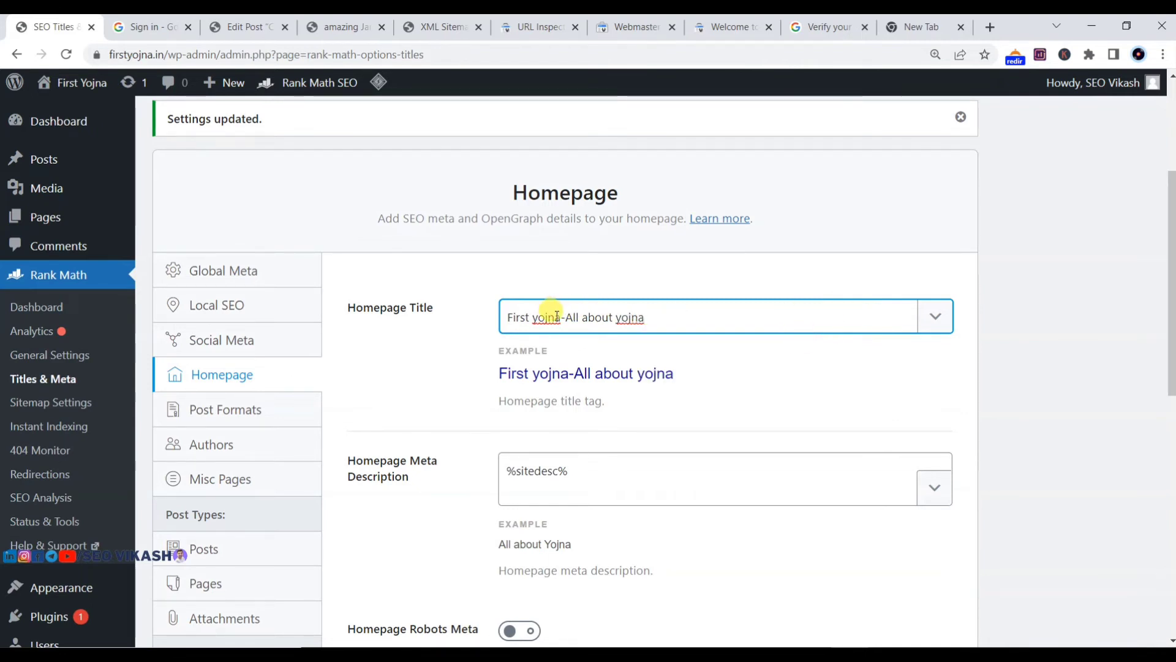
{"action": "left_click", "coordinate": [404, 341]}
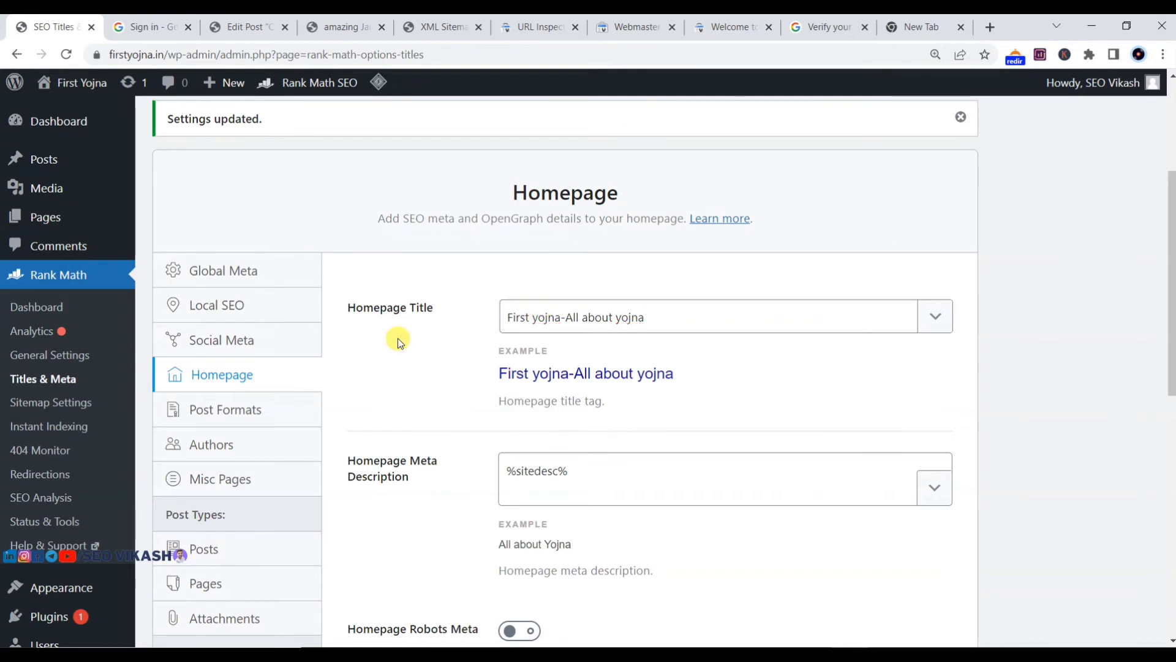
{"action": "scroll", "coordinate": [609, 324], "scroll_direction": "down", "scroll_amount": 1}
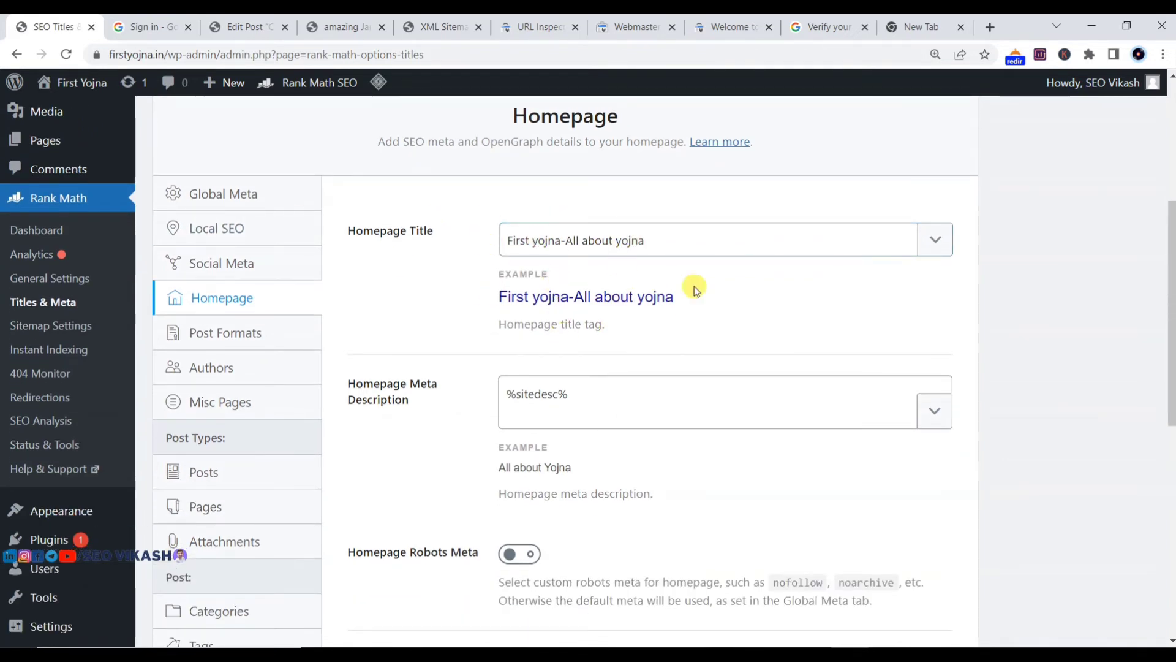
{"action": "left_click_drag", "start_coordinate": [561, 240], "coordinate": [506, 241]}
{"action": "left_click", "coordinate": [506, 241]}
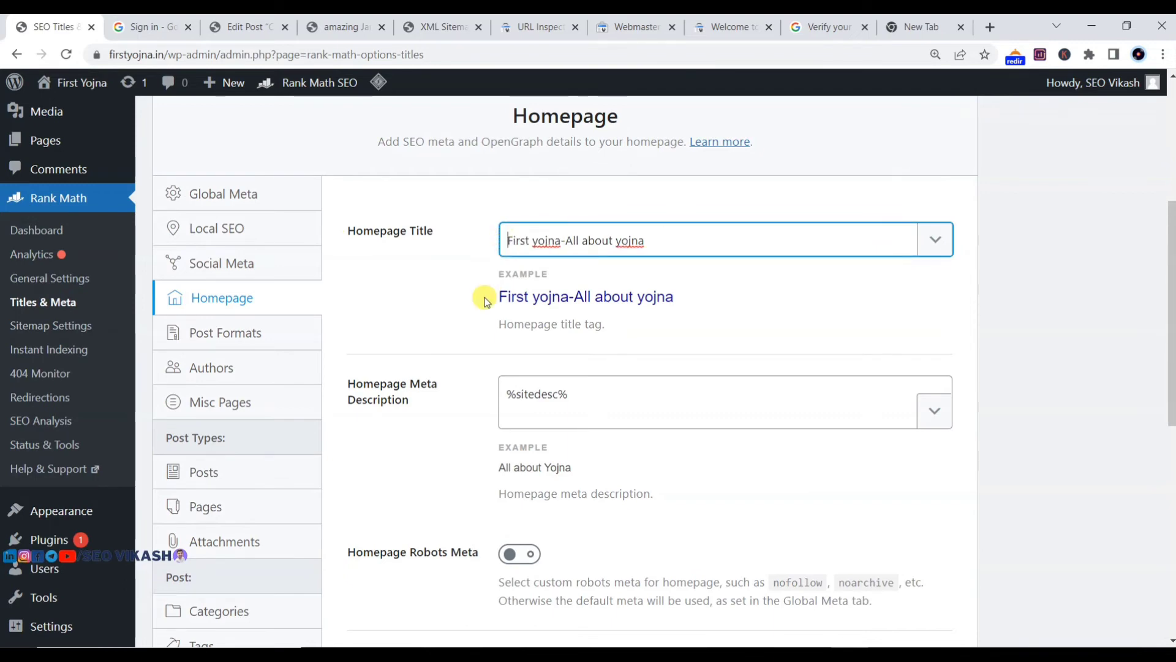
Replace the Homepage Meta Description with "You will get all kind of sarkari yojna here. Visit daily on Firstyojna,in for latest updates ans schemes.".
{"action": "scroll", "coordinate": [714, 303], "scroll_direction": "down", "scroll_amount": 2}
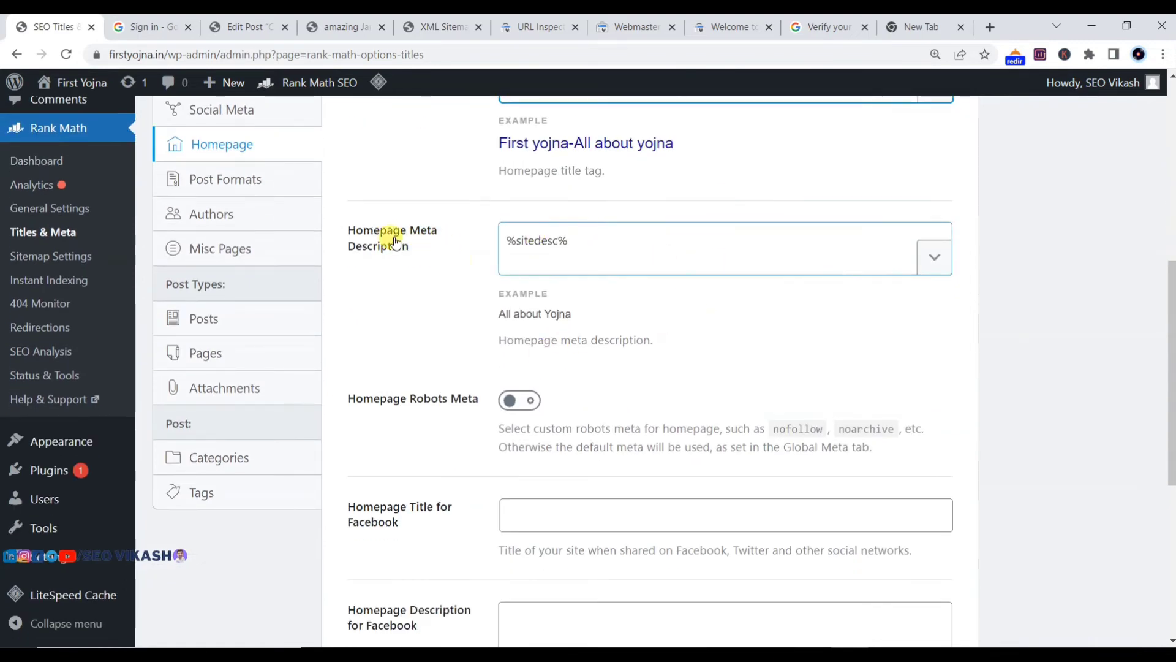
{"action": "left_click", "coordinate": [584, 245]}
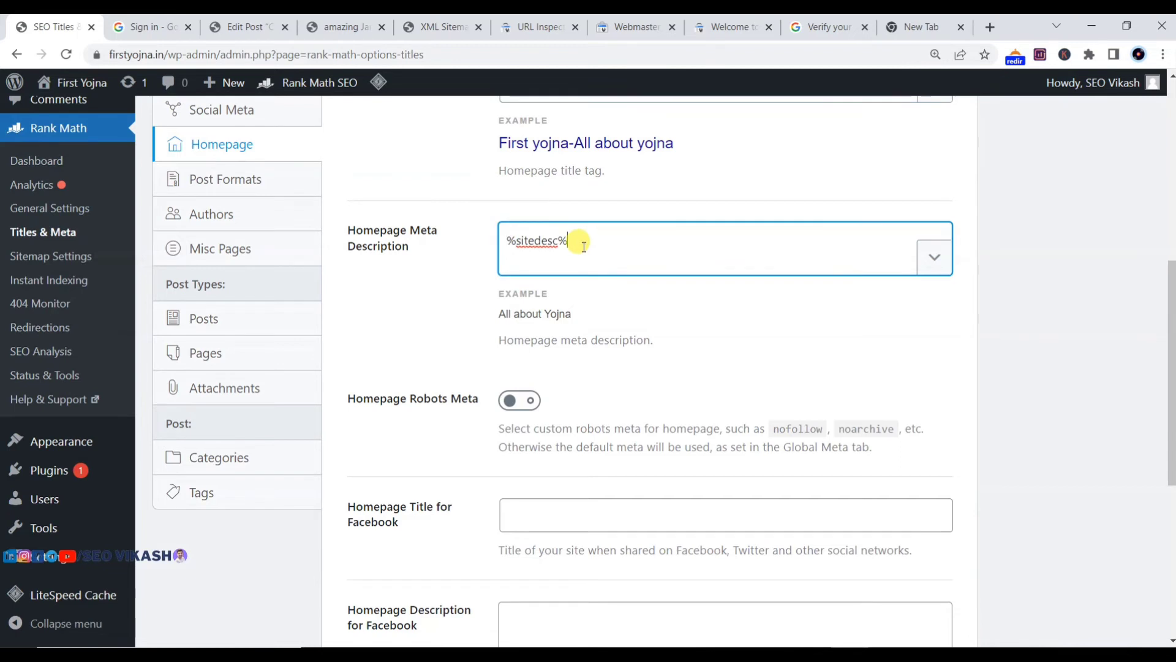
{"action": "left_click_drag", "start_coordinate": [584, 245], "coordinate": [487, 253]}
{"action": "key", "text": "BackSpace"}
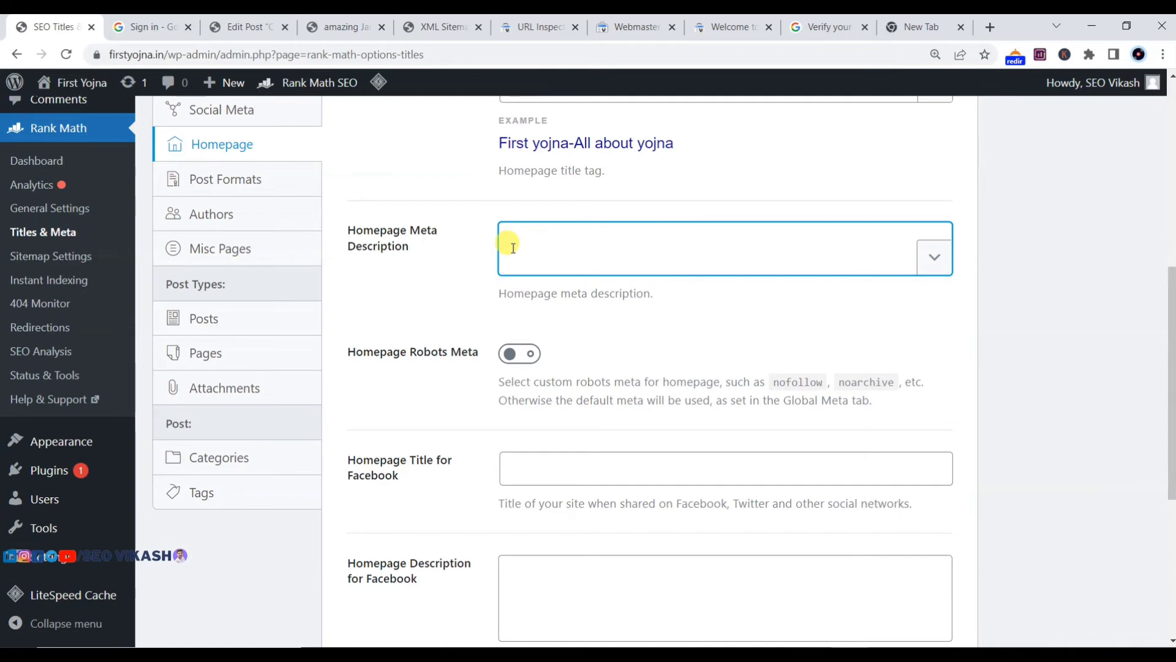
{"action": "type", "text": "Y"}
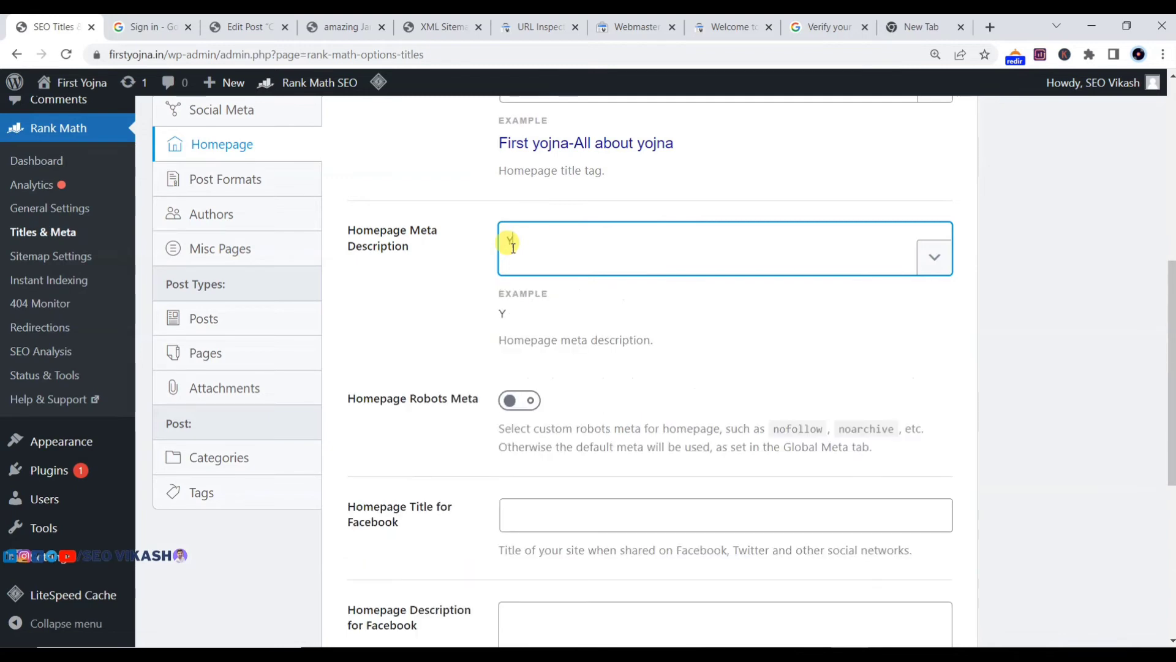
{"action": "type", "text": "ou will get all kind"}
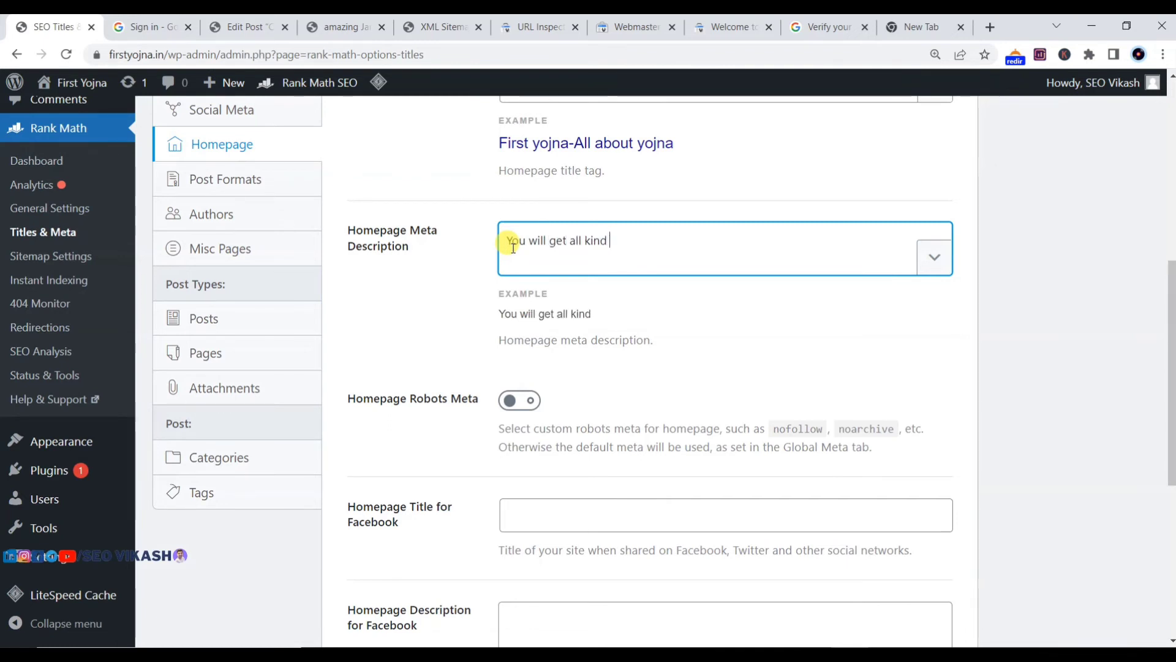
{"action": "type", "text": " of sar"}
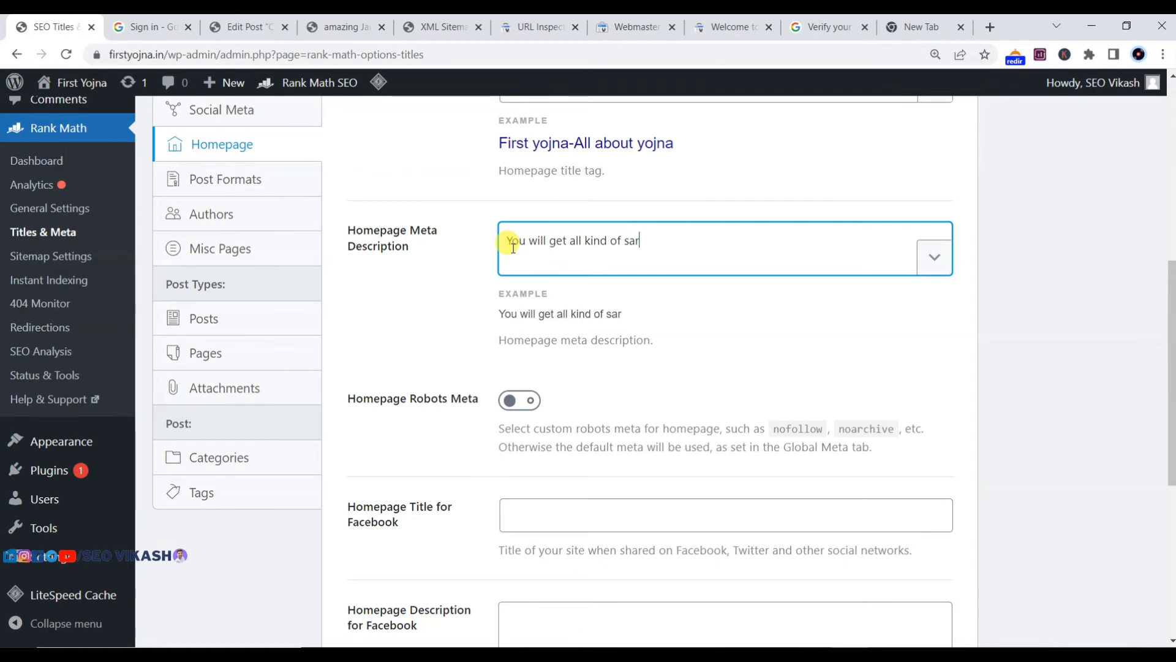
{"action": "type", "text": "kari yojna h"}
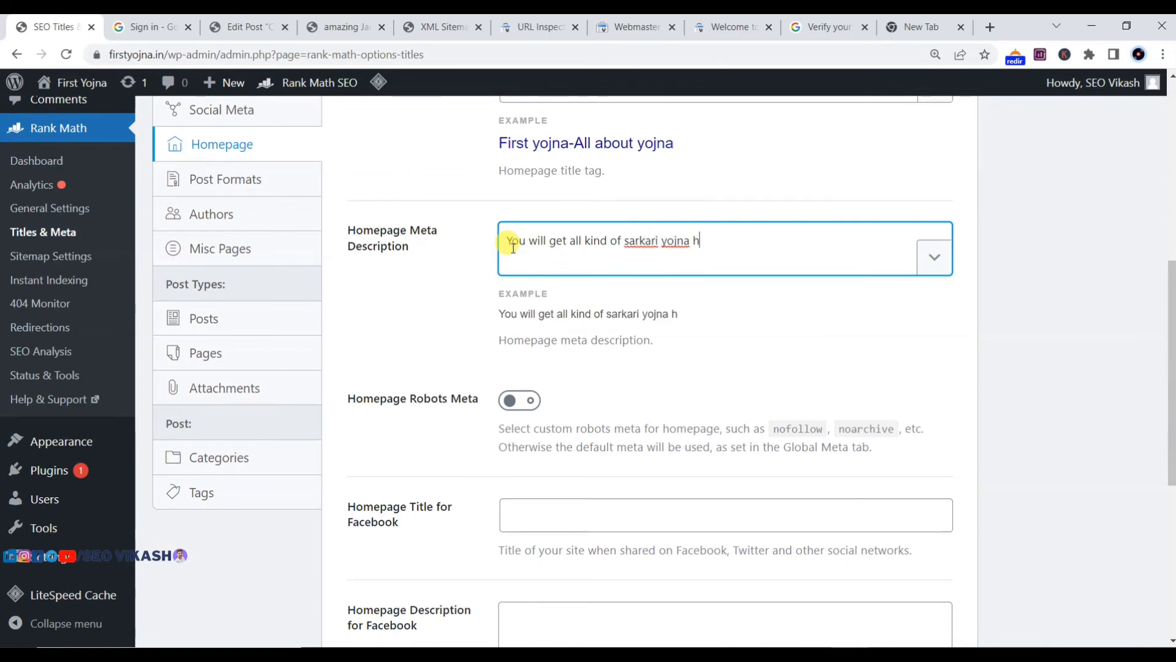
{"action": "type", "text": "ere. Visit daily on Firstyojna"}
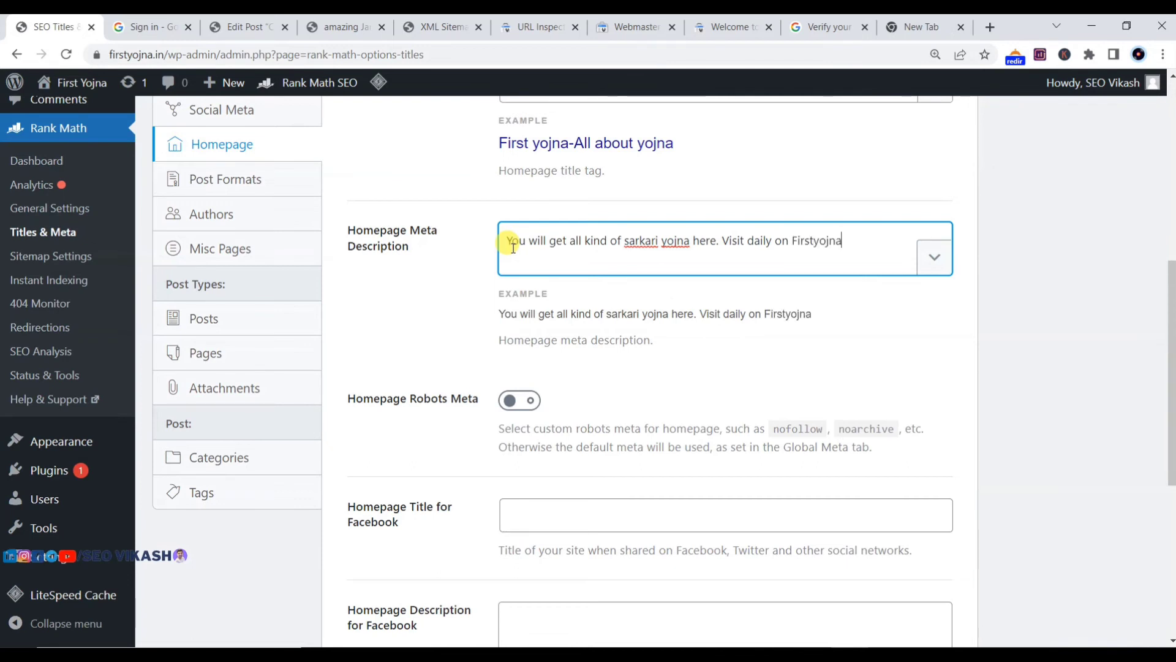
{"action": "type", "text": ",in for latest upda"}
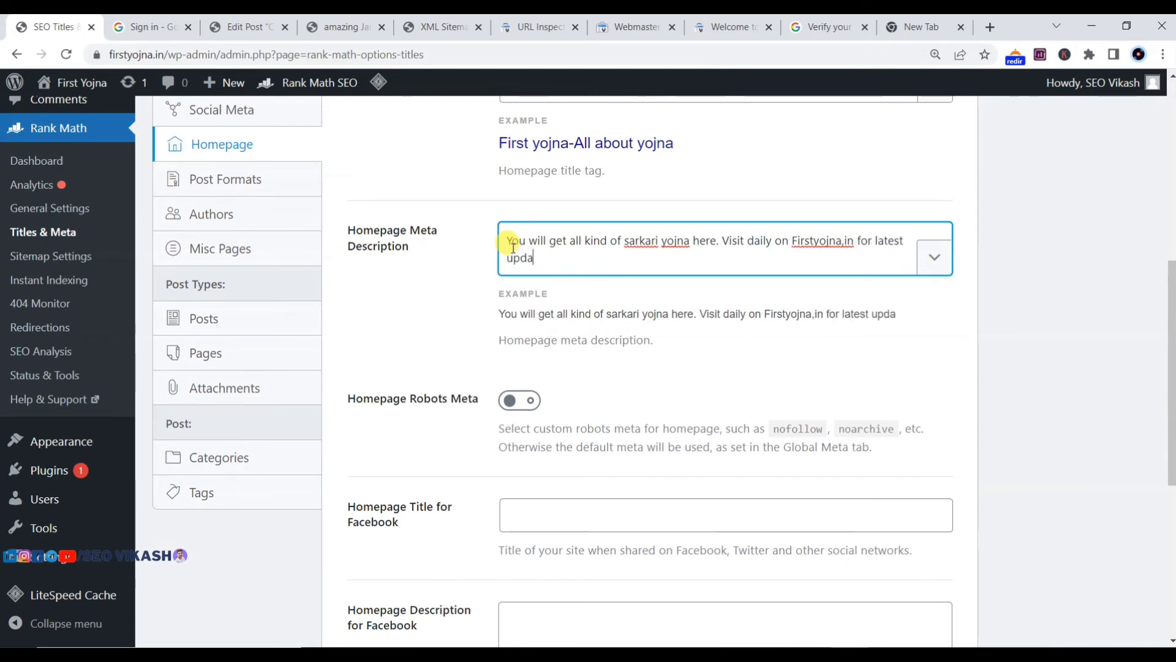
{"action": "type", "text": "tes a"}
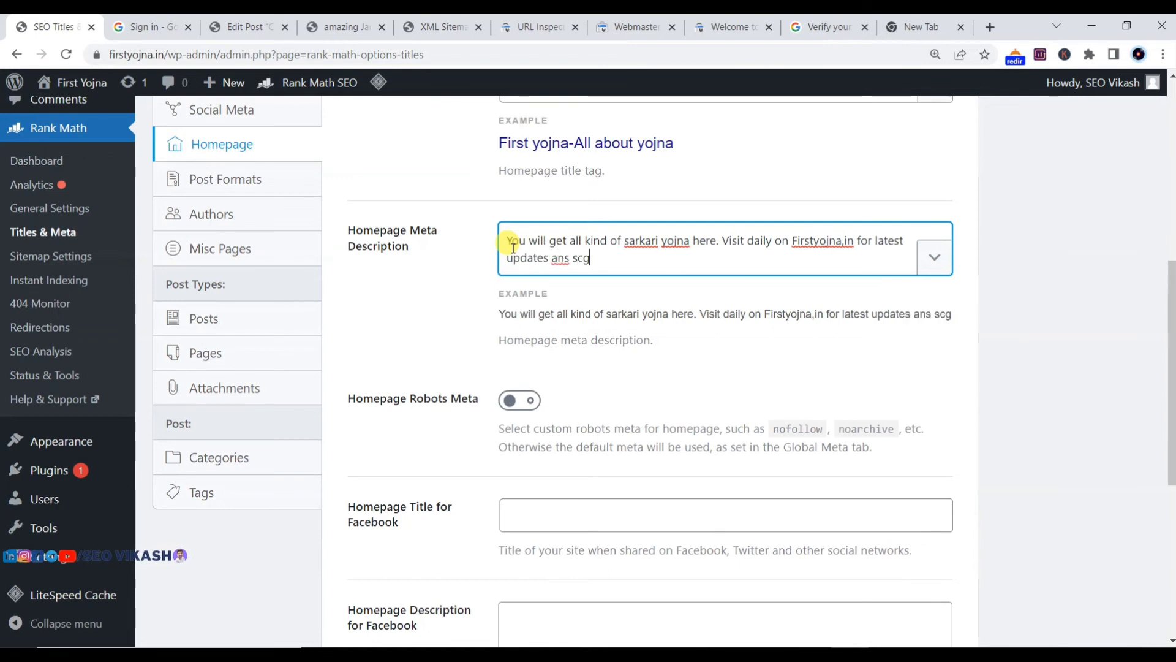
{"action": "type", "text": "ns schemes."}
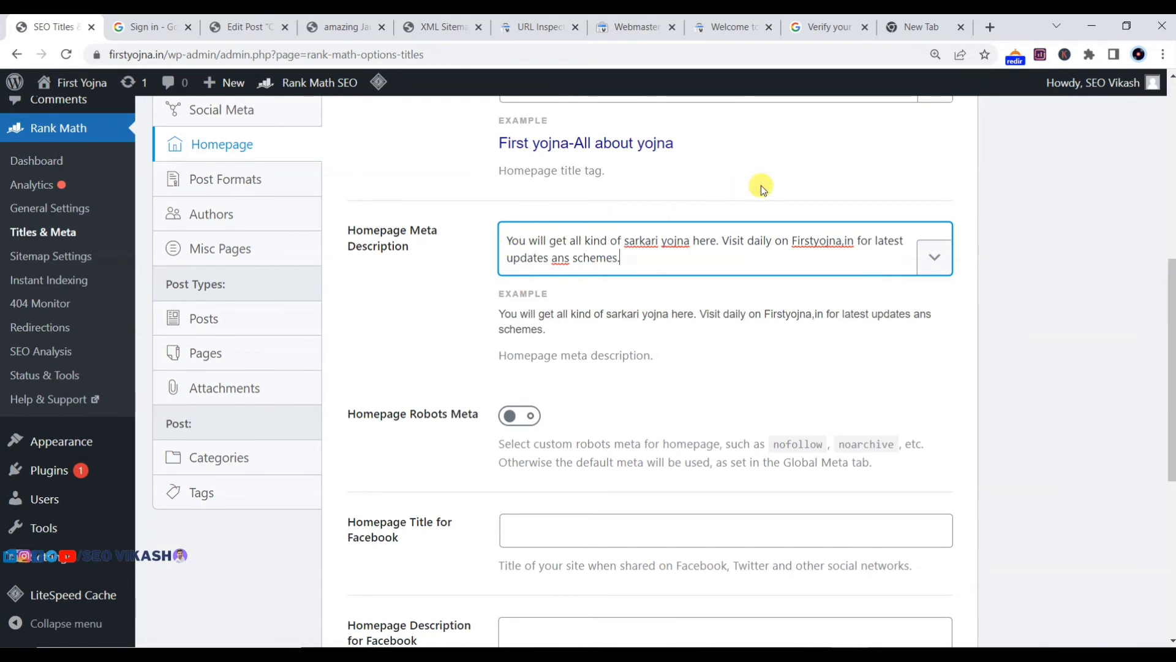
Correct the Homepage Meta Description so the site name reads "Firstyojna.in" and the misspelled "ans" reads "and".
{"action": "left_click", "coordinate": [845, 240]}
{"action": "key", "text": "BackSpace"}
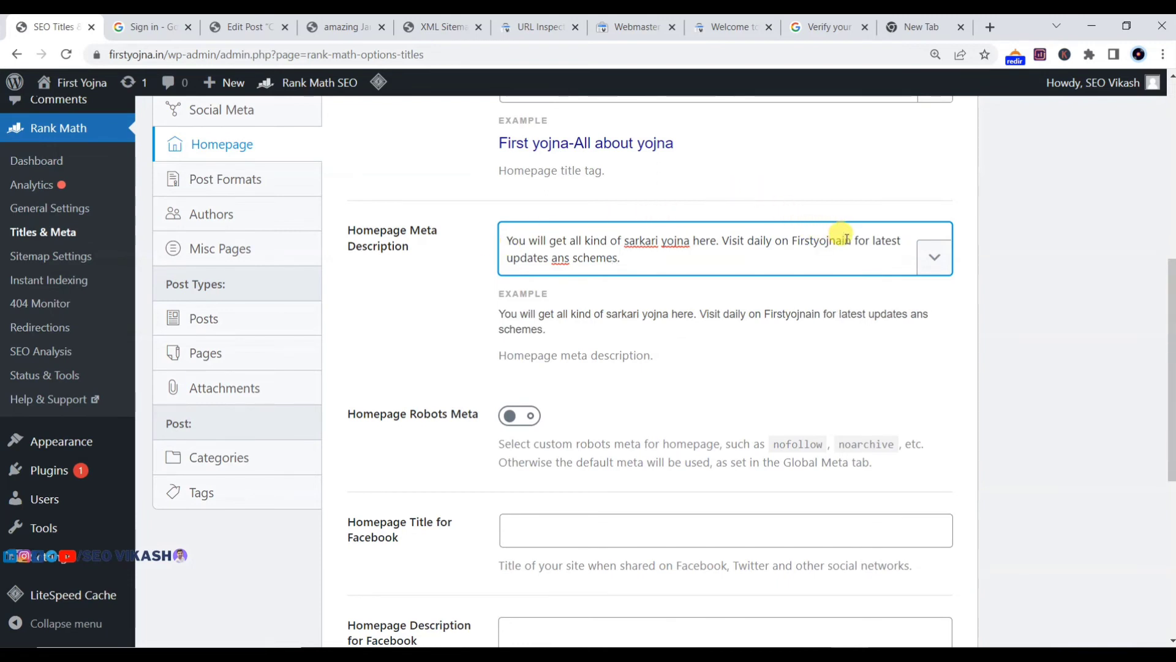
{"action": "type", "text": "."}
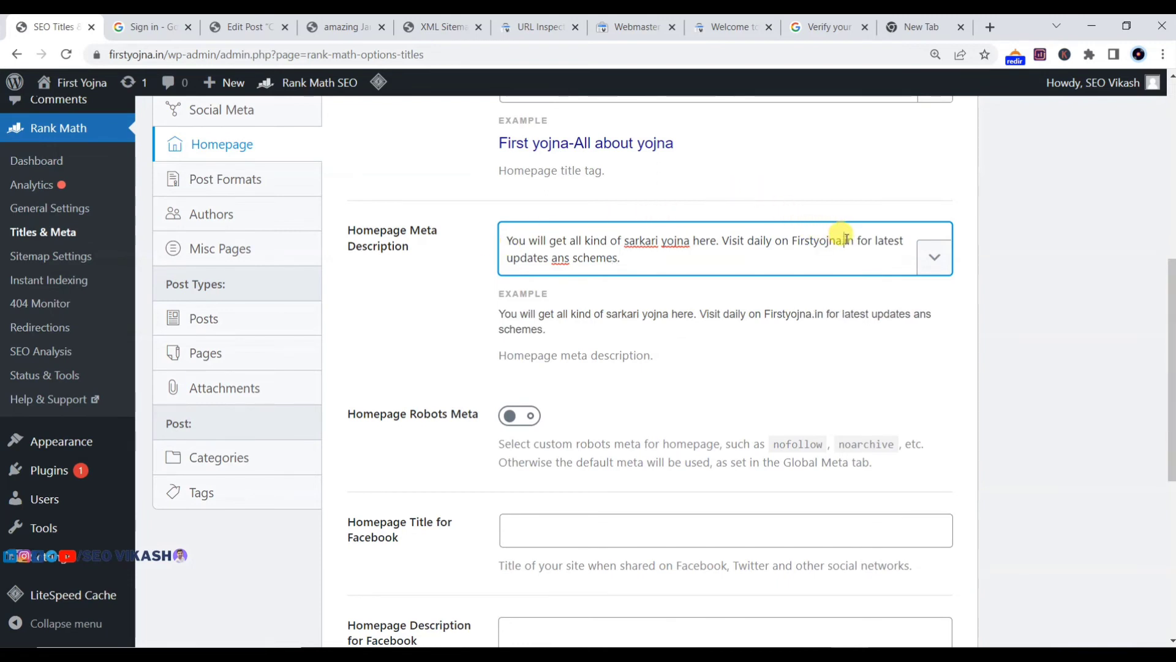
{"action": "right_click", "coordinate": [561, 256]}
{"action": "left_click", "coordinate": [600, 294]}
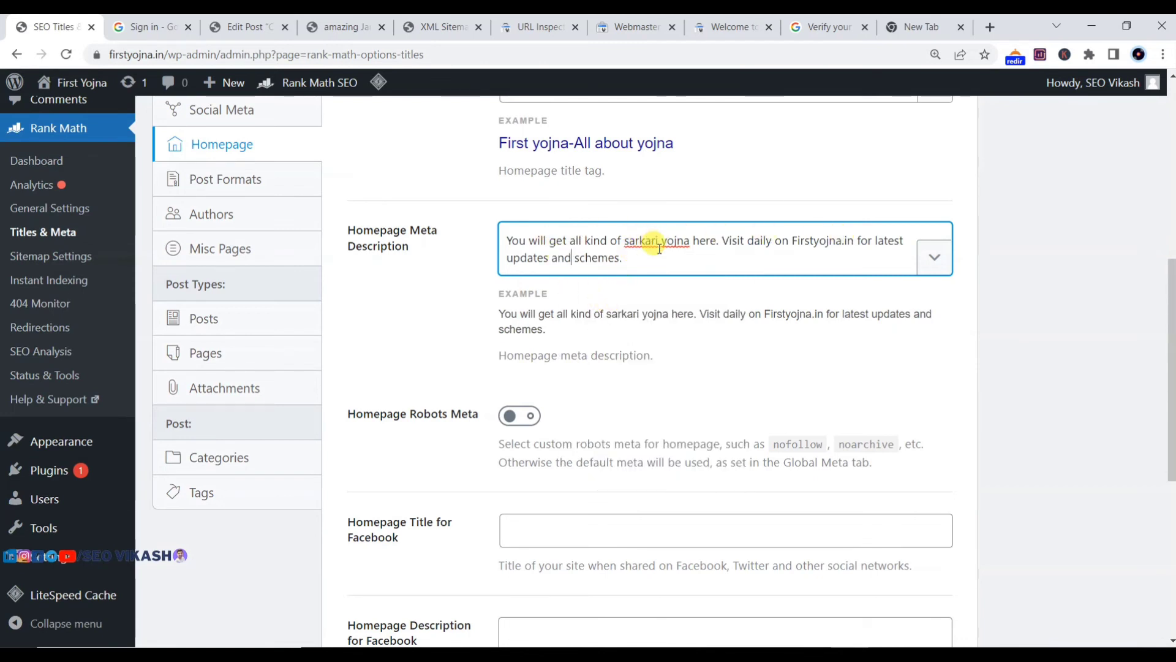
{"action": "scroll", "coordinate": [490, 227], "scroll_direction": "up", "scroll_amount": 3}
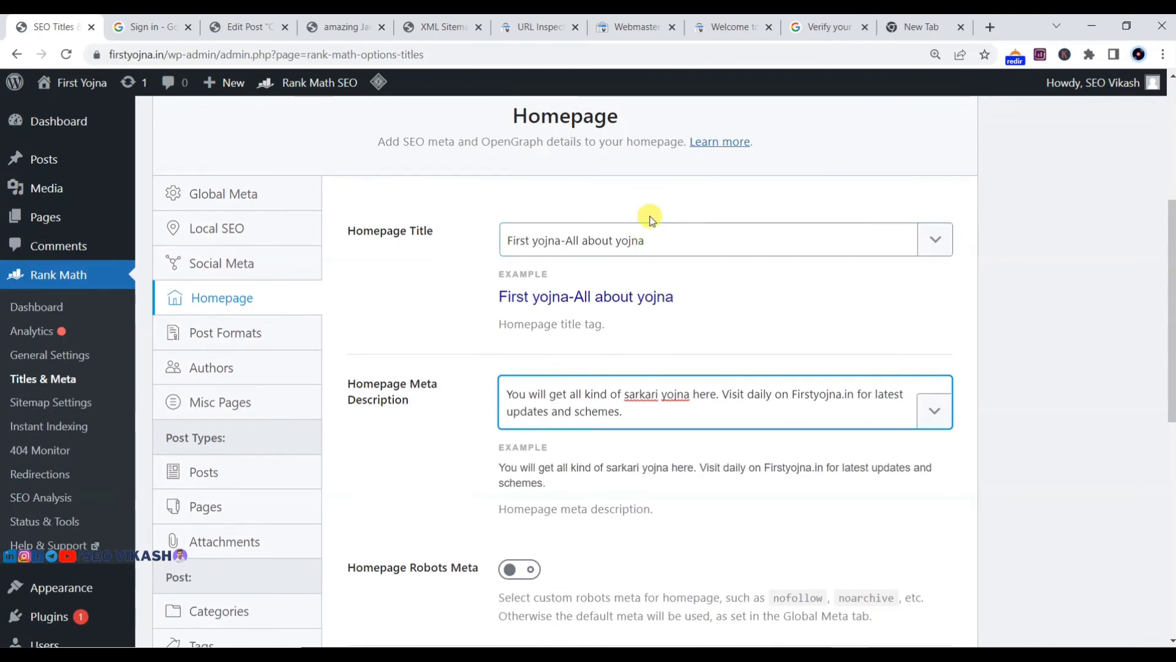
Search Google for "sarkari result" in a new browser tab and examine the first result's title and description.
{"action": "left_click", "coordinate": [991, 26]}
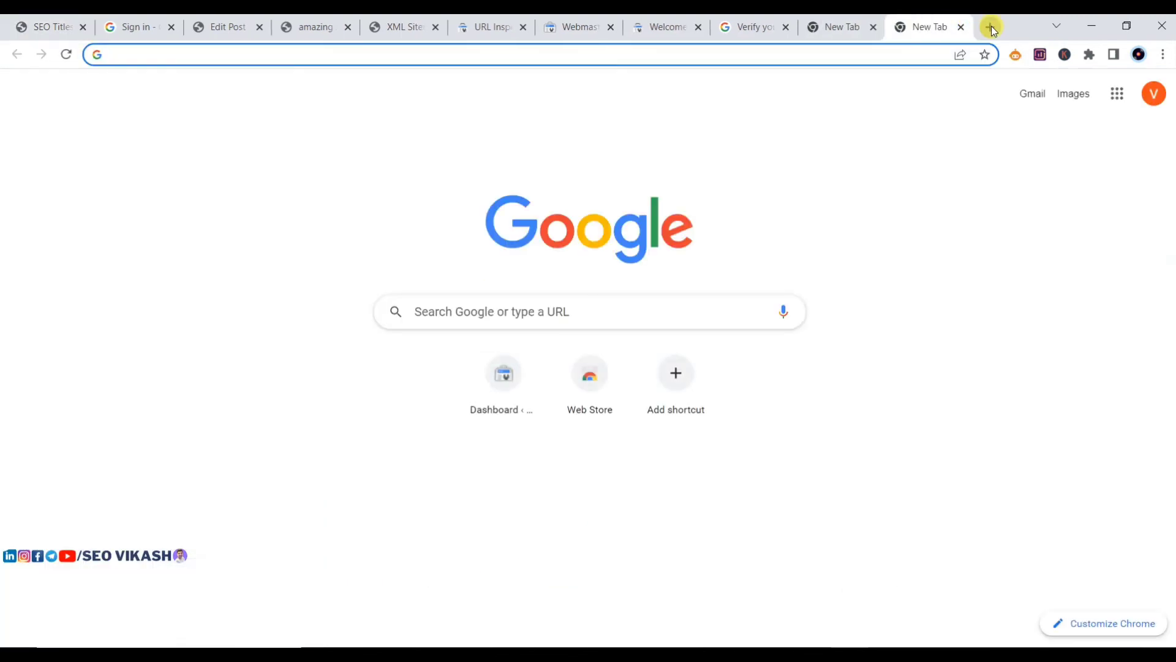
{"action": "type", "text": "sar"}
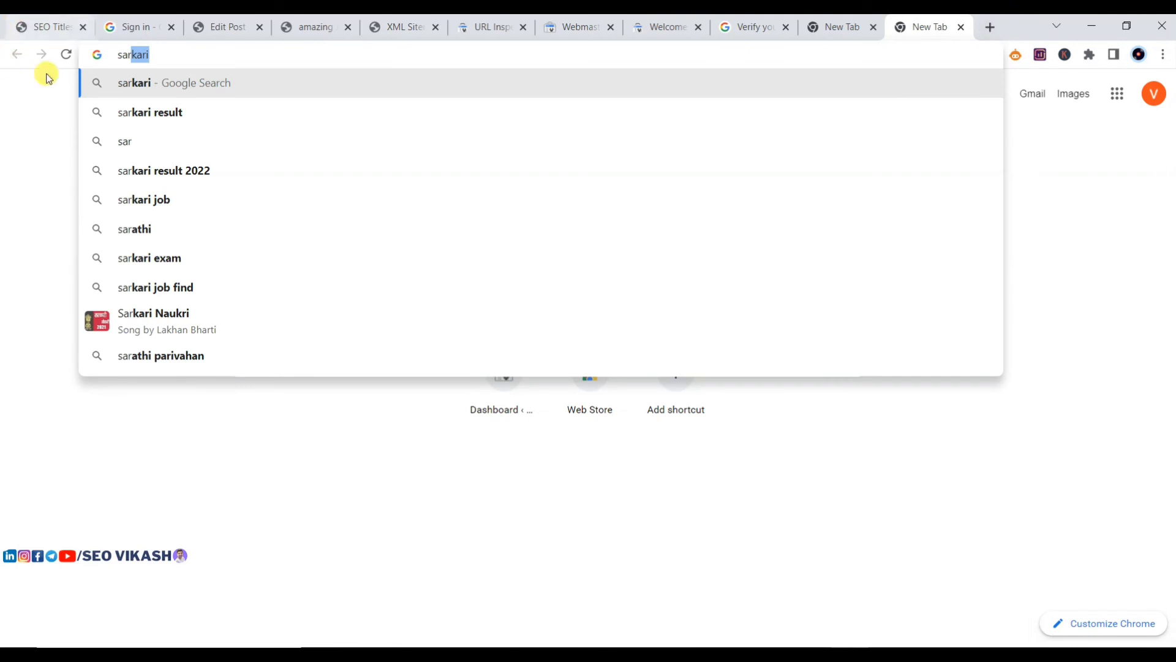
{"action": "left_click", "coordinate": [138, 114]}
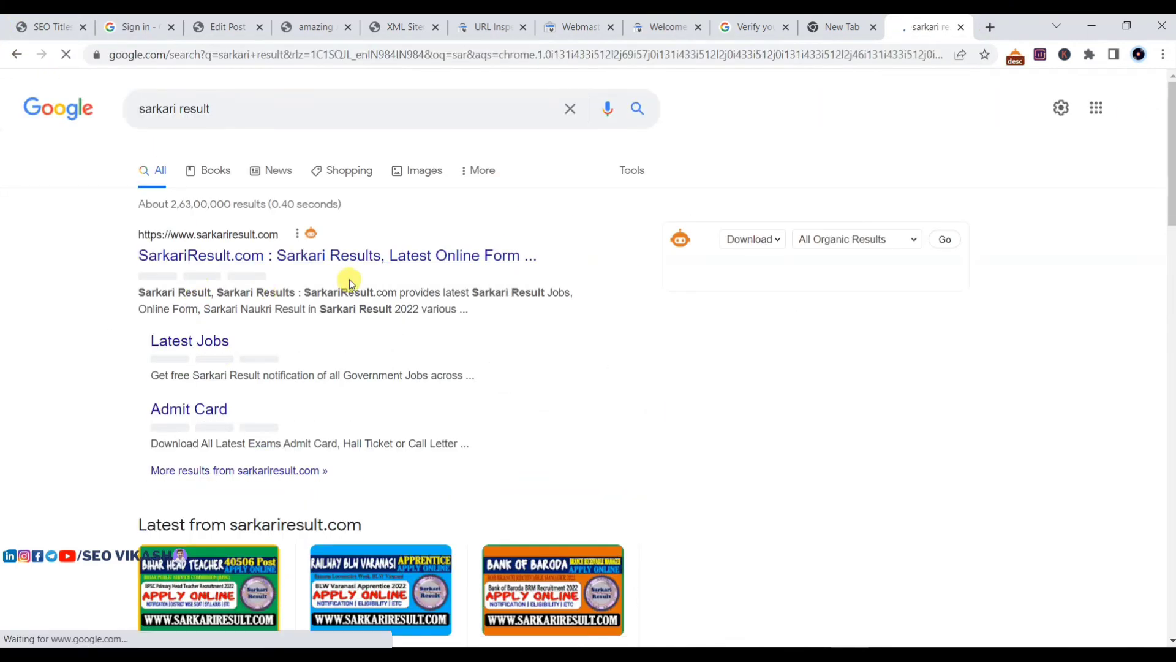
{"action": "left_click_drag", "start_coordinate": [121, 254], "coordinate": [591, 254]}
{"action": "left_click", "coordinate": [123, 246]}
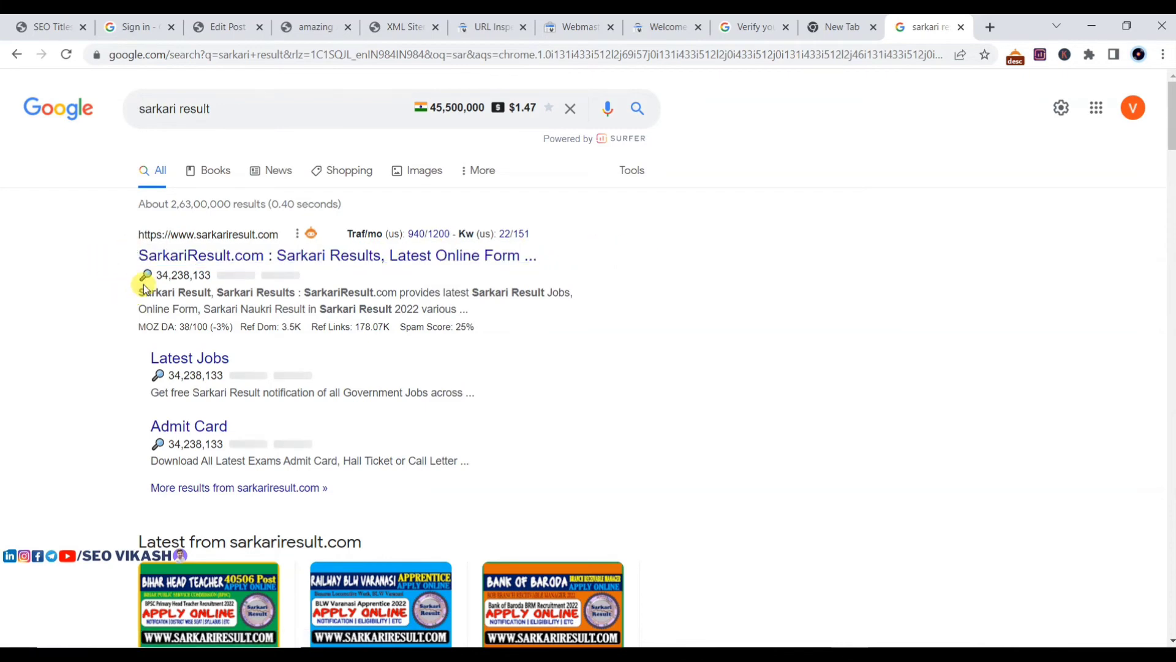
{"action": "left_click_drag", "start_coordinate": [132, 292], "coordinate": [466, 310]}
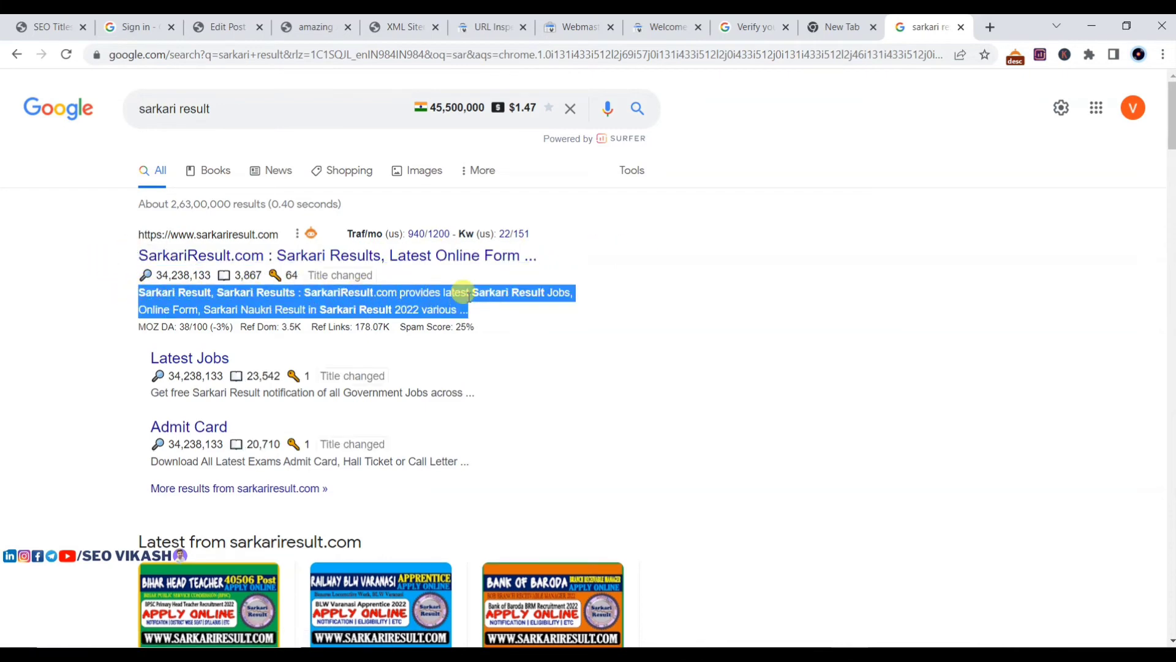
Return to the Rank Math Titles & Meta page and change the Homepage Title to "Firstyojna.in -All about yojna, Schemes update".
{"action": "left_click", "coordinate": [31, 18]}
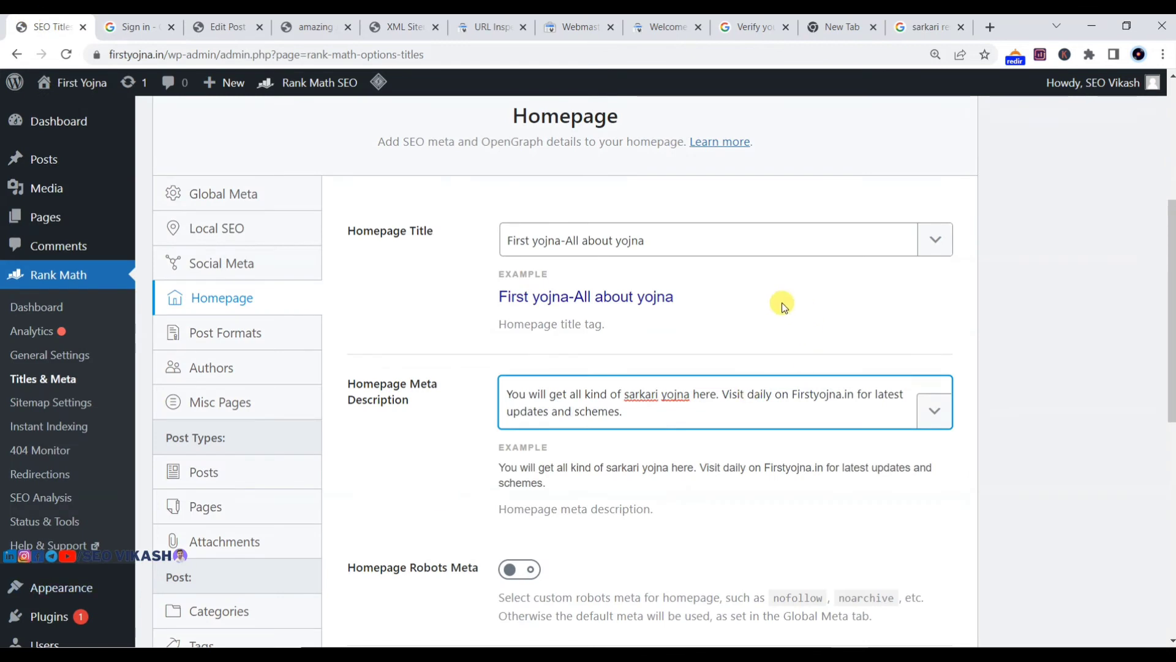
{"action": "left_click", "coordinate": [535, 239]}
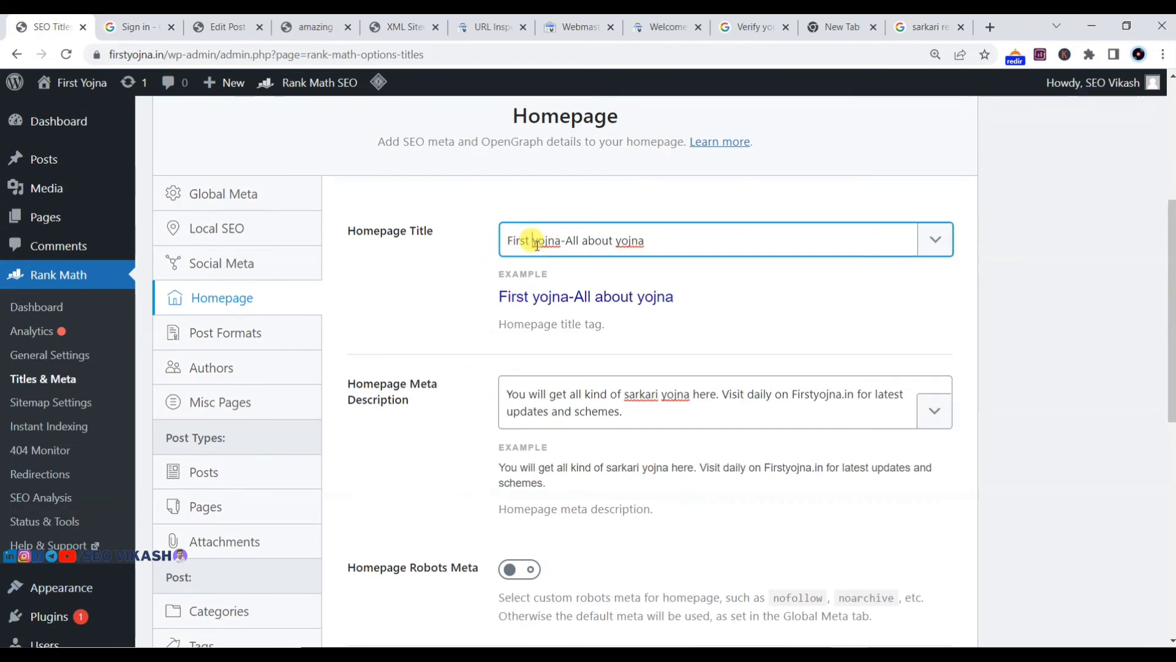
{"action": "key", "text": "BackSpace"}
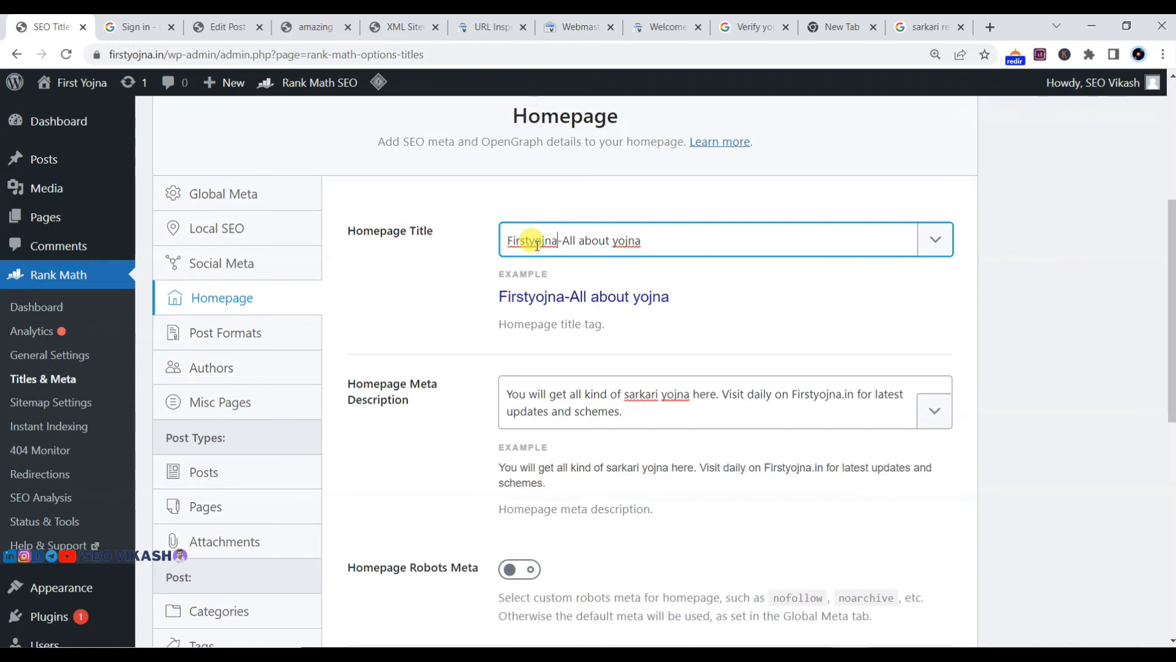
{"action": "key", "text": "Right"}
{"action": "key", "text": "Right"}
{"action": "key", "text": "Right"}
{"action": "key", "text": "Right"}
{"action": "key", "text": "Right"}
{"action": "type", "text": ".in"}
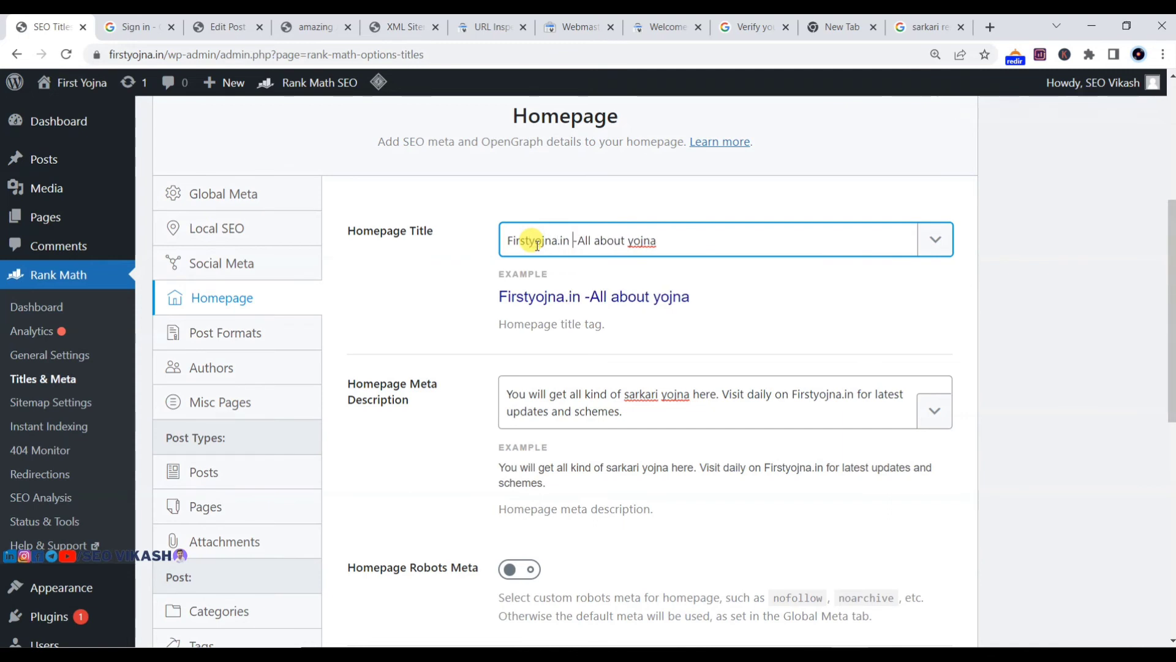
{"action": "left_click", "coordinate": [695, 247]}
{"action": "type", "text": ", Sch"}
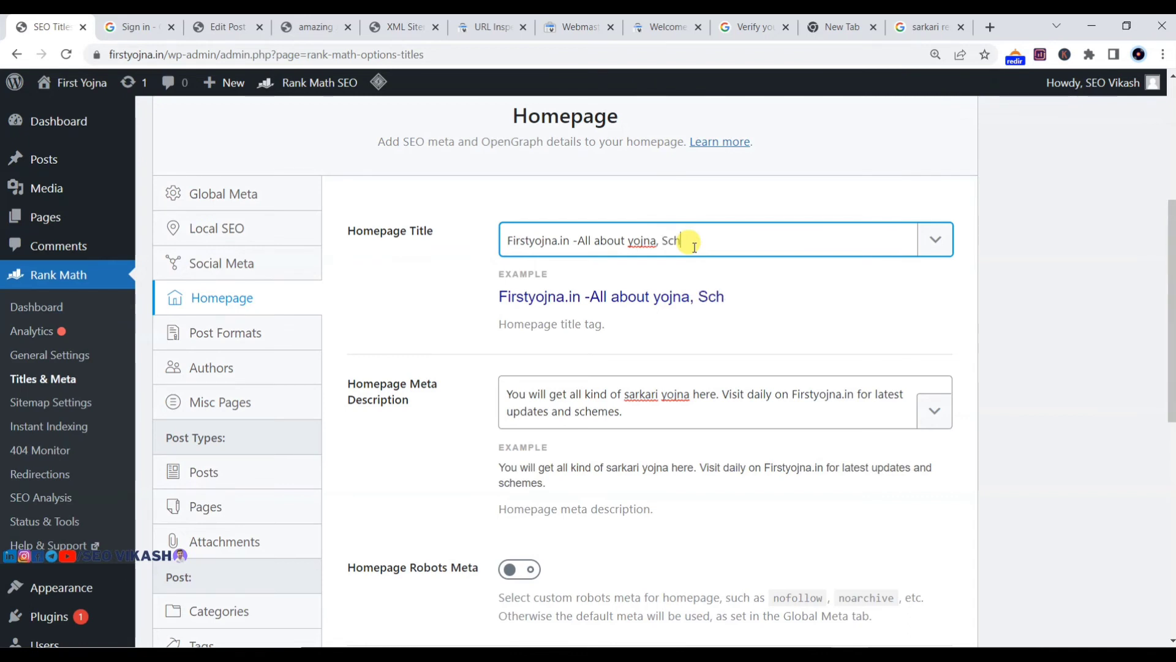
{"action": "type", "text": "emes update"}
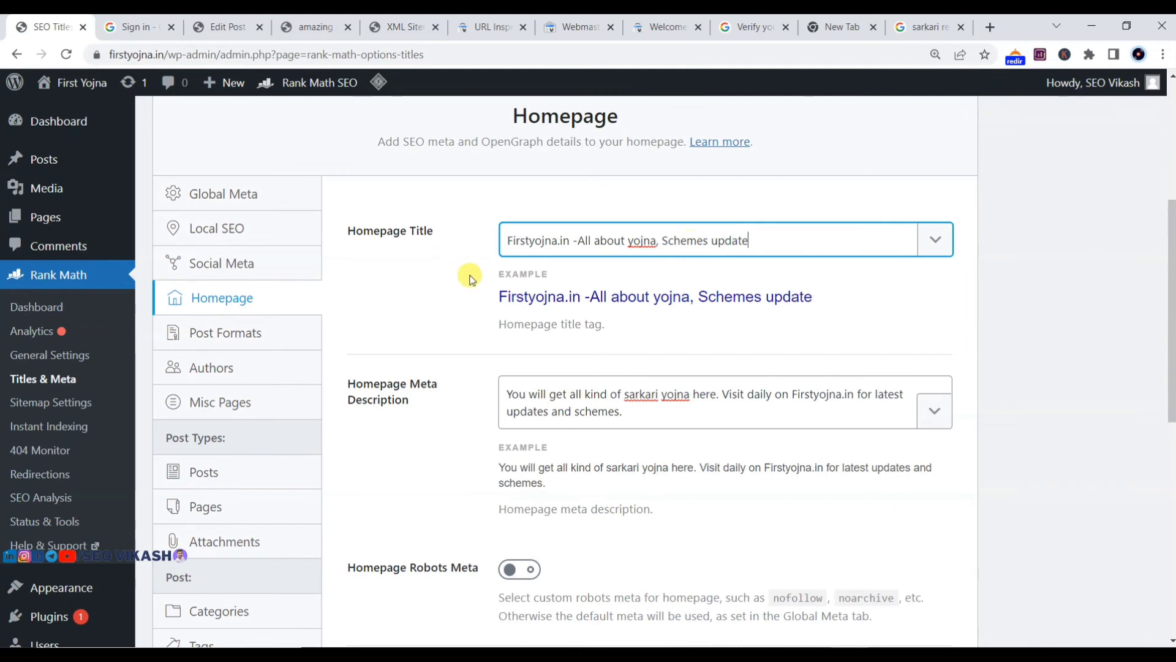
Check the site name Firstyojna.in in both the Homepage Title and the Homepage Meta Description.
{"action": "scroll", "coordinate": [633, 259], "scroll_direction": "down", "scroll_amount": 3}
{"action": "scroll", "coordinate": [633, 258], "scroll_direction": "up", "scroll_amount": 3}
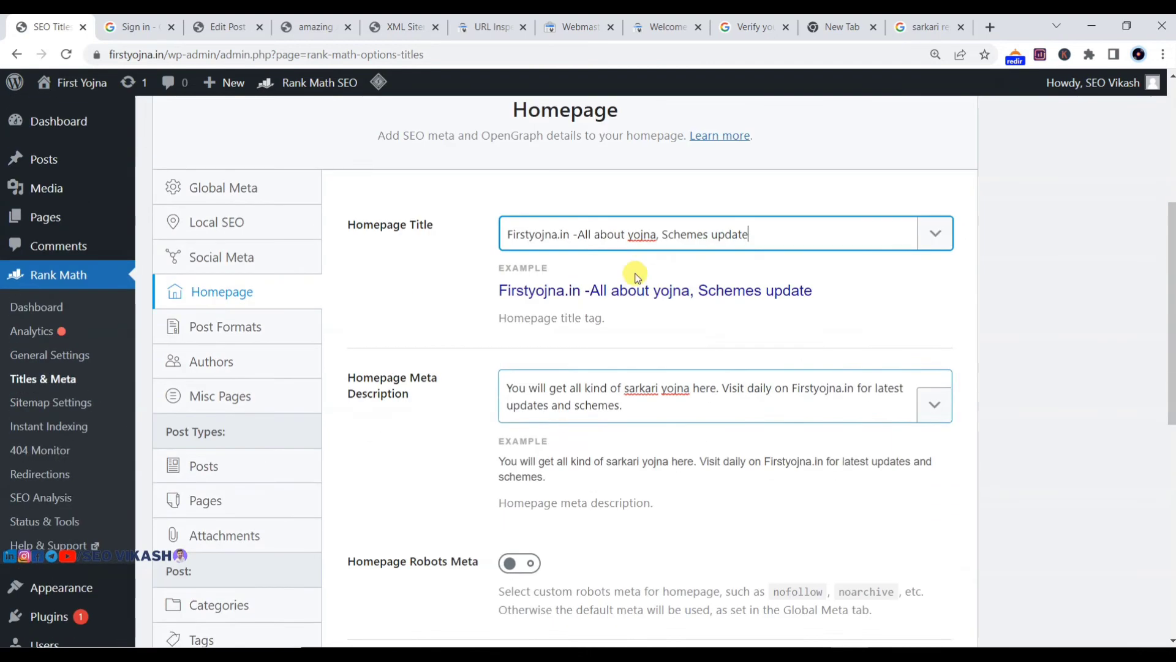
{"action": "left_click_drag", "start_coordinate": [351, 233], "coordinate": [574, 242]}
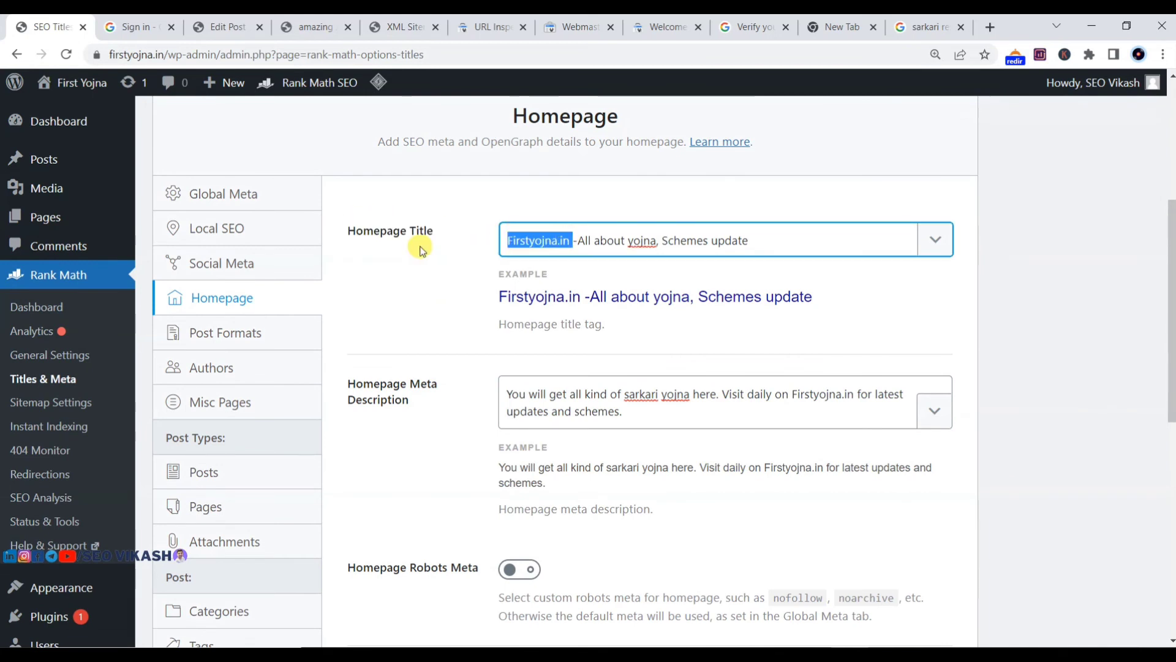
{"action": "left_click", "coordinate": [419, 245]}
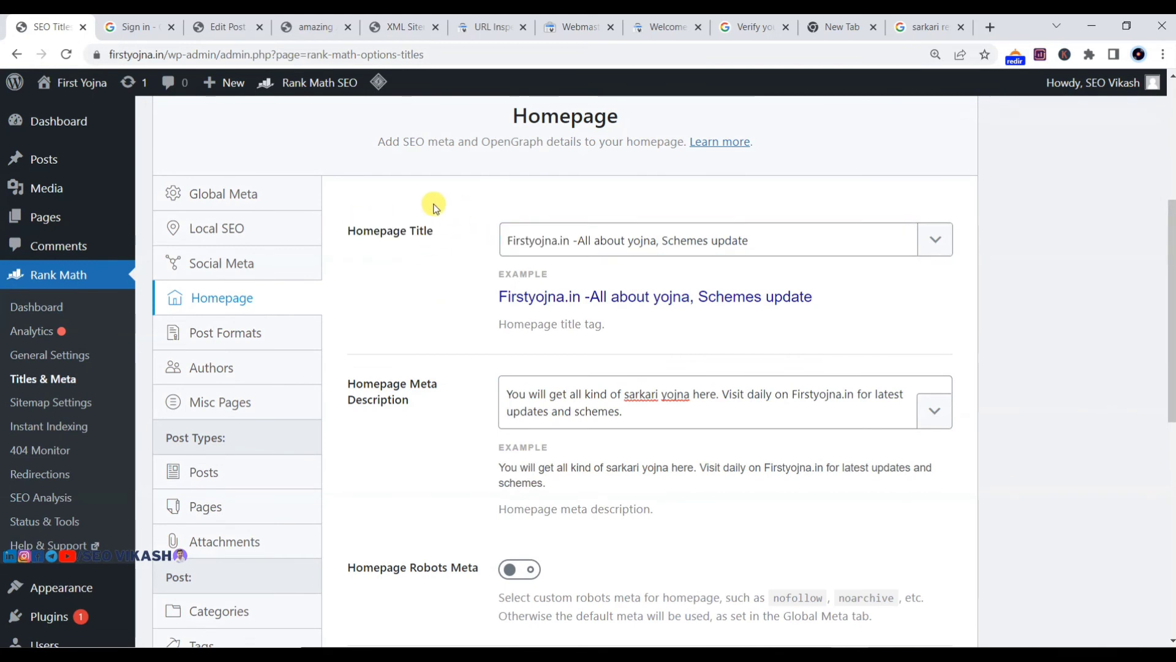
{"action": "left_click", "coordinate": [507, 239]}
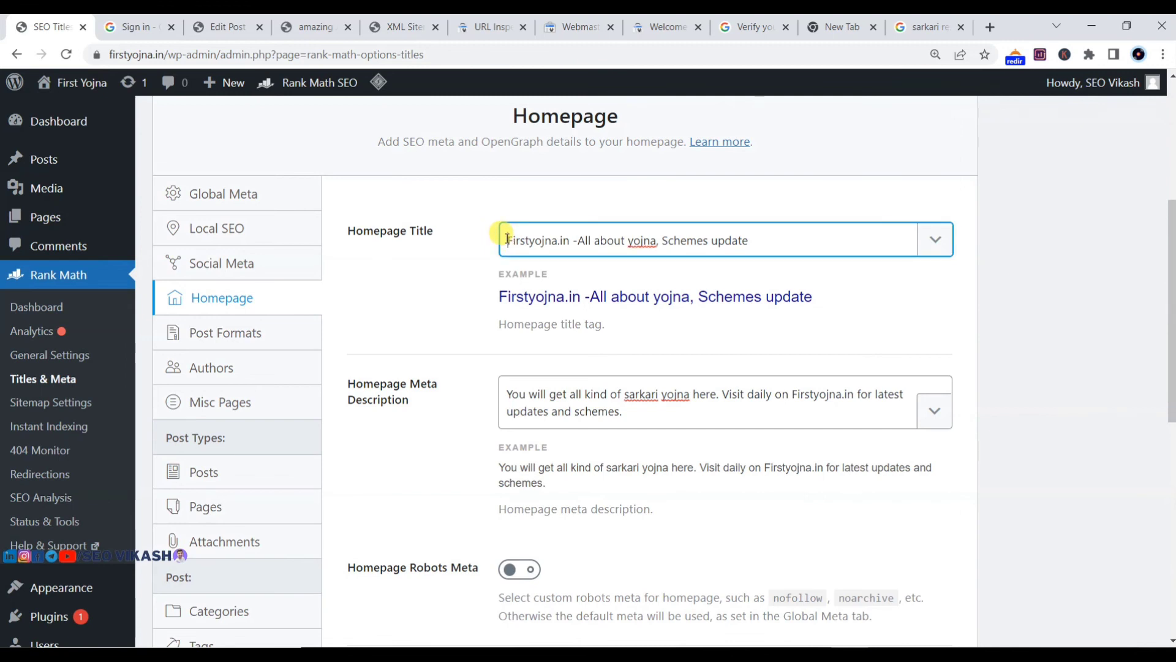
{"action": "left_click_drag", "start_coordinate": [507, 239], "coordinate": [570, 239]}
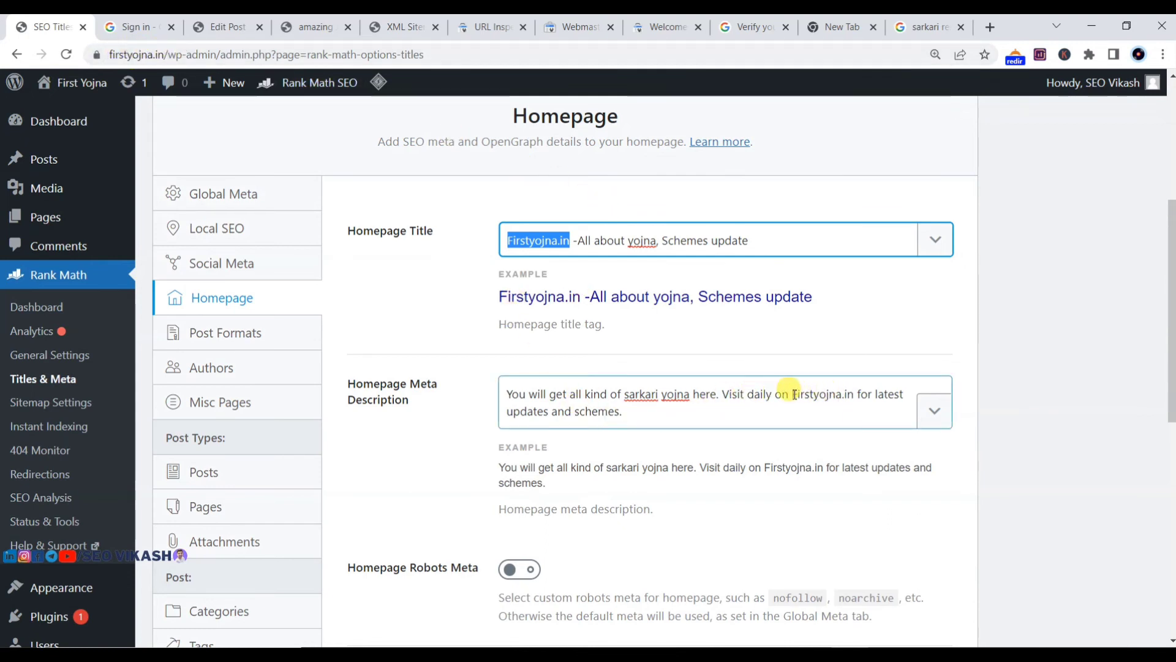
{"action": "left_click_drag", "start_coordinate": [793, 393], "coordinate": [852, 394]}
{"action": "scroll", "coordinate": [641, 263], "scroll_direction": "down", "scroll_amount": 3}
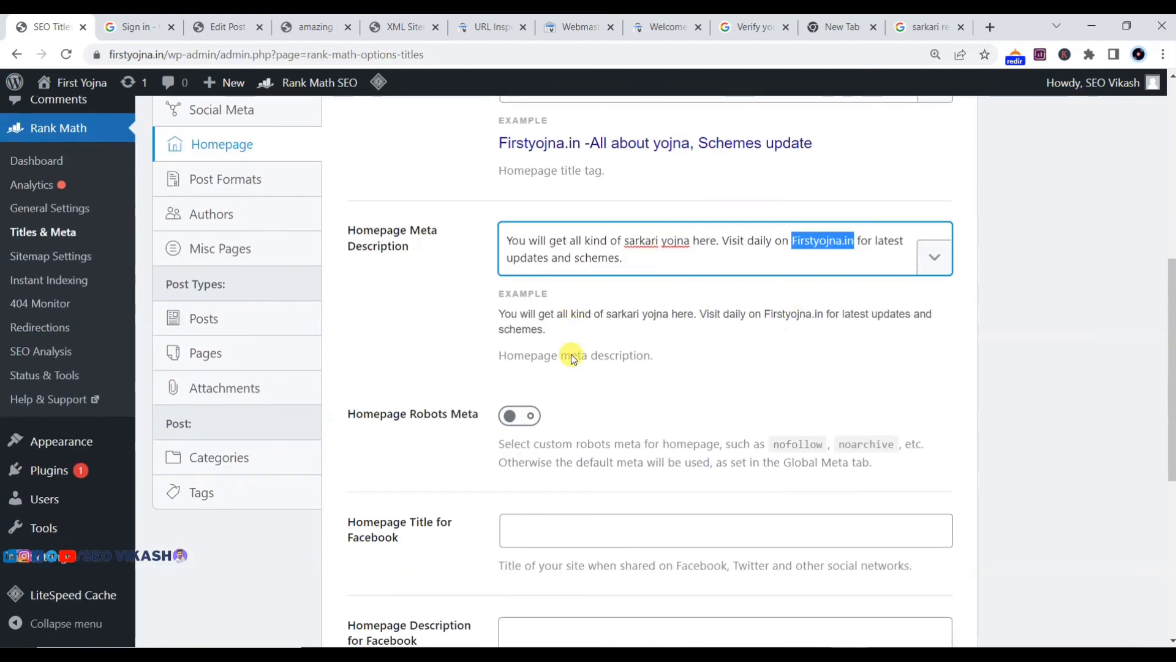
{"action": "left_click", "coordinate": [447, 335]}
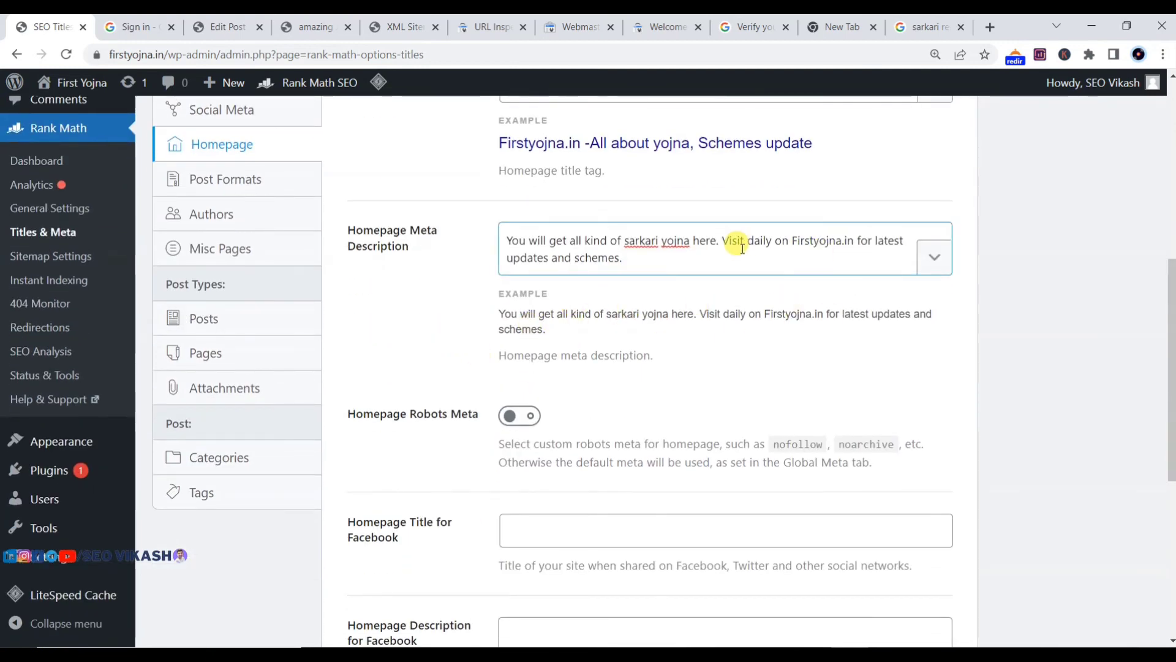
Save the Homepage meta settings, leaving the Facebook title, description and thumbnail empty.
{"action": "scroll", "coordinate": [742, 248], "scroll_direction": "down", "scroll_amount": 7}
{"action": "left_click", "coordinate": [905, 533]}
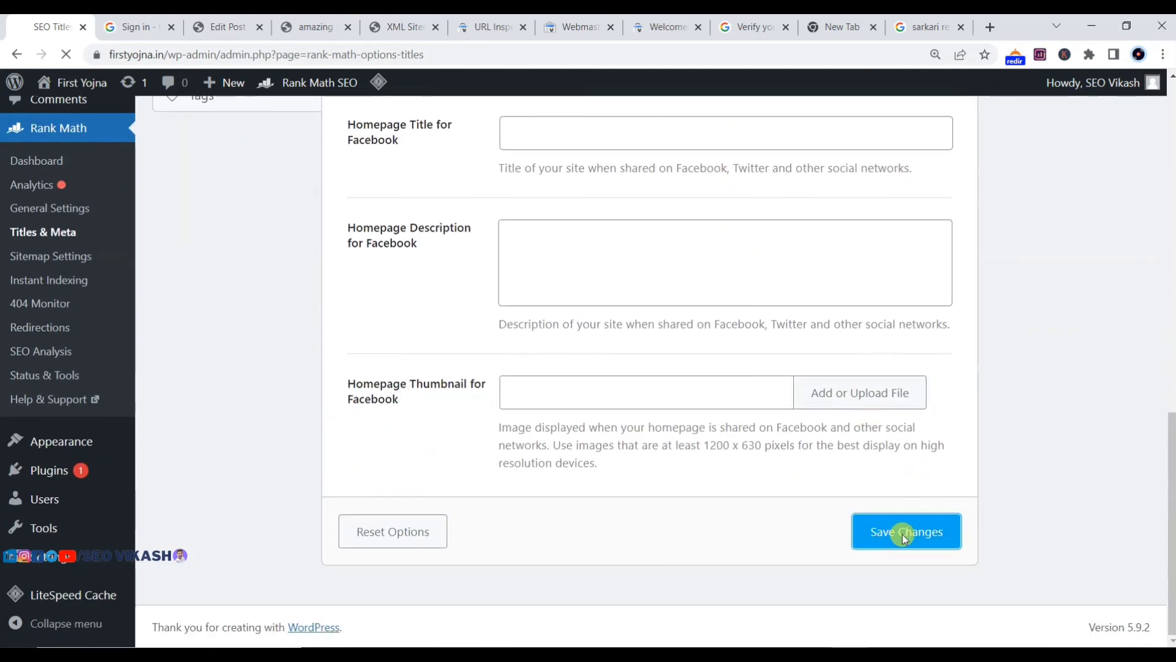
{"action": "scroll", "coordinate": [654, 365], "scroll_direction": "down", "scroll_amount": 3}
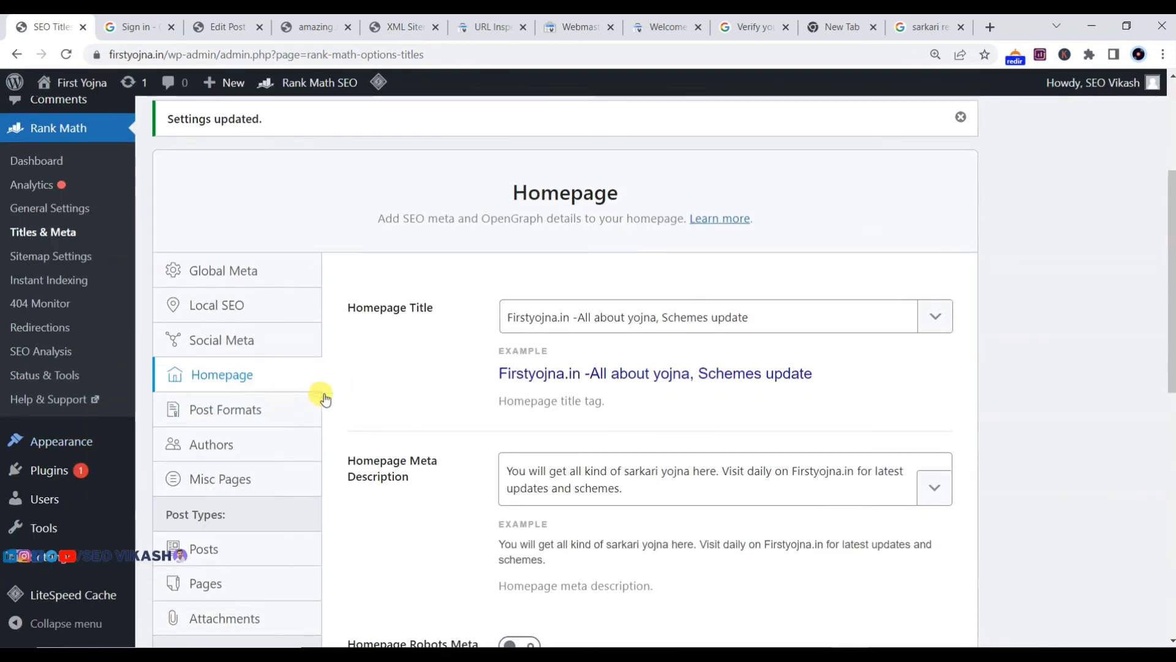
Review the general XML sitemap options in Rank Math's Sitemap Settings, including links per sitemap, images and exclusions.
{"action": "scroll", "coordinate": [359, 391], "scroll_direction": "down", "scroll_amount": 2}
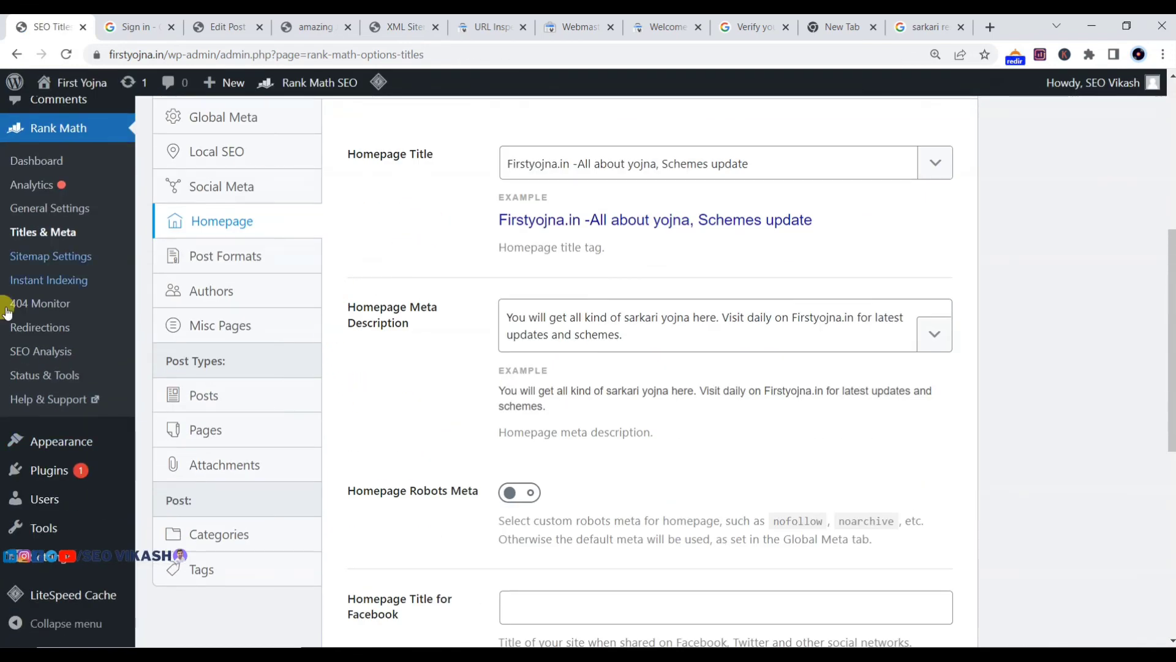
{"action": "left_click", "coordinate": [42, 265]}
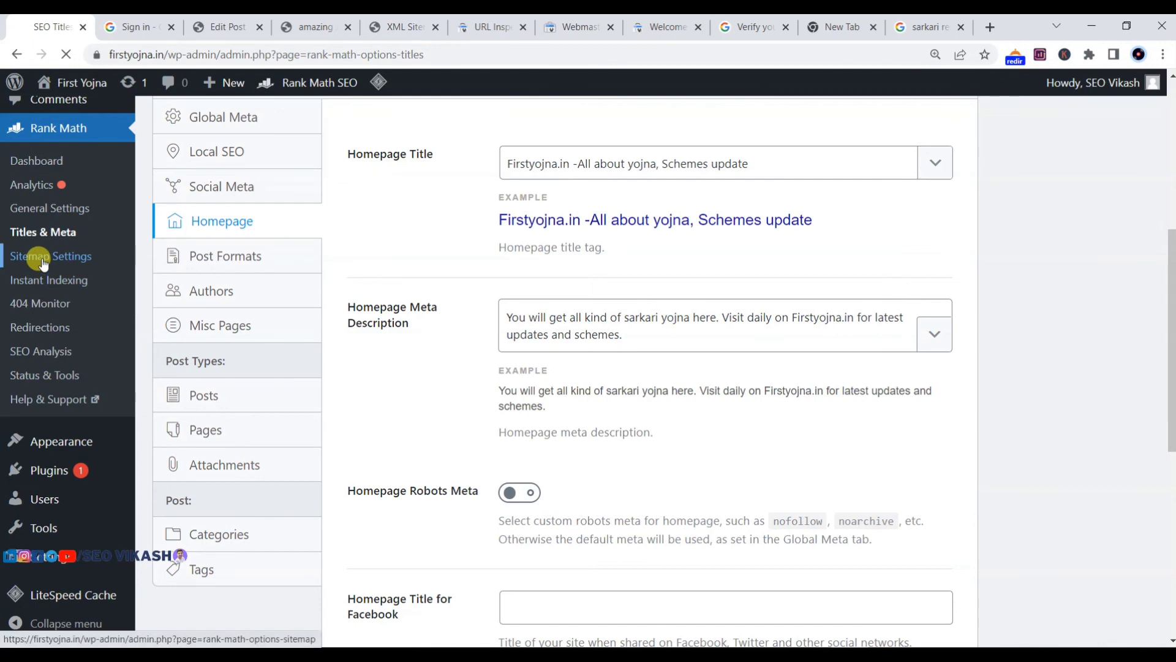
{"action": "scroll", "coordinate": [438, 337], "scroll_direction": "down", "scroll_amount": 4}
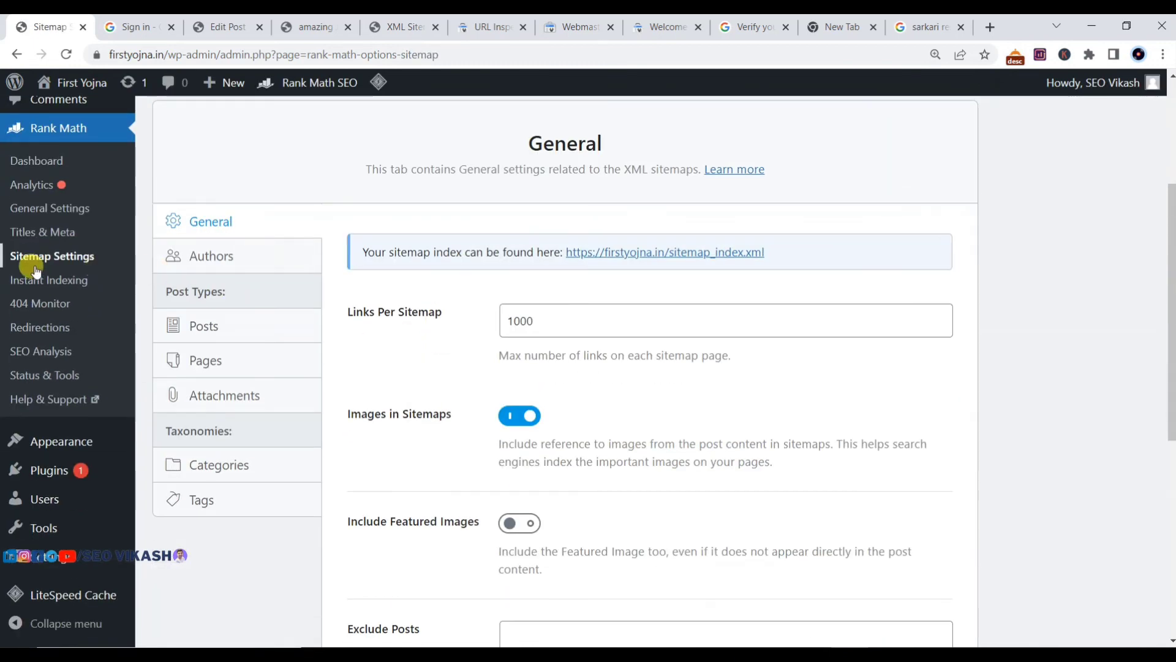
{"action": "scroll", "coordinate": [459, 386], "scroll_direction": "down", "scroll_amount": 6}
{"action": "scroll", "coordinate": [299, 343], "scroll_direction": "up", "scroll_amount": 8}
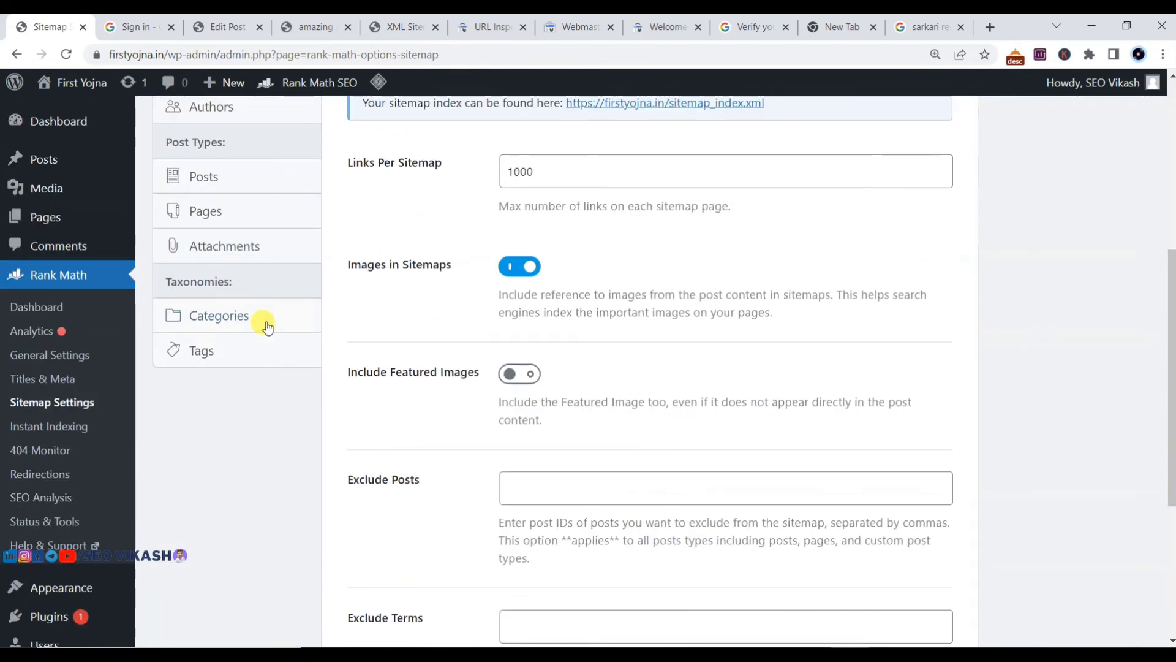
Look through Rank Math's Instant Indexing, 404 Monitor and Redirections pages.
{"action": "left_click", "coordinate": [46, 432]}
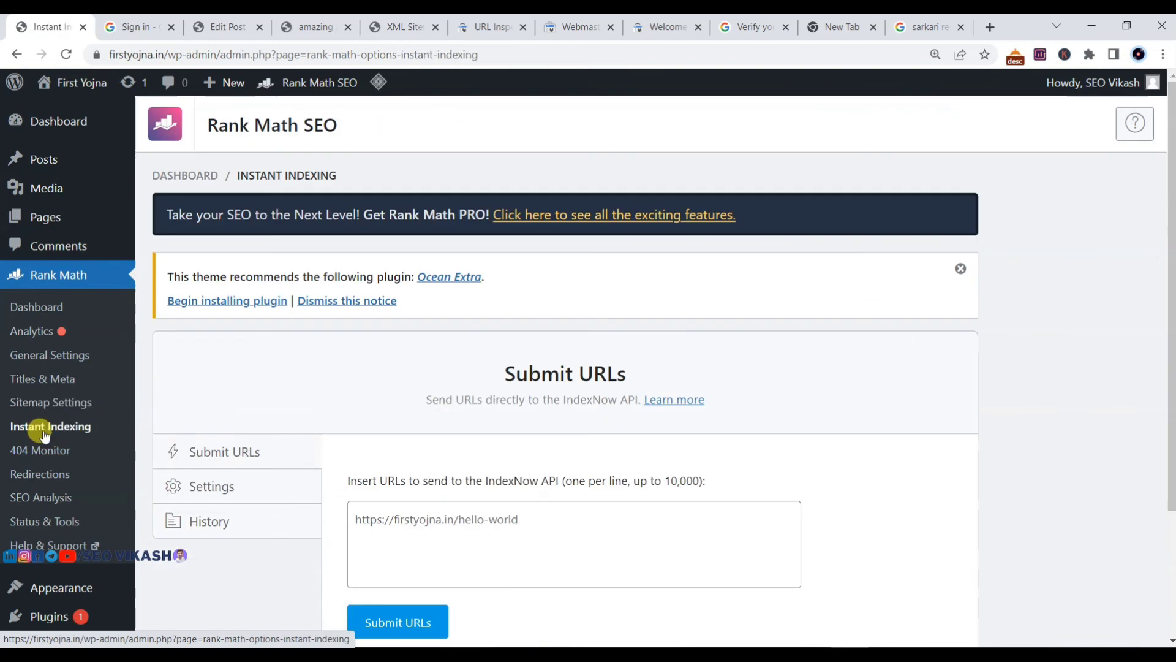
{"action": "scroll", "coordinate": [447, 420], "scroll_direction": "down", "scroll_amount": 3}
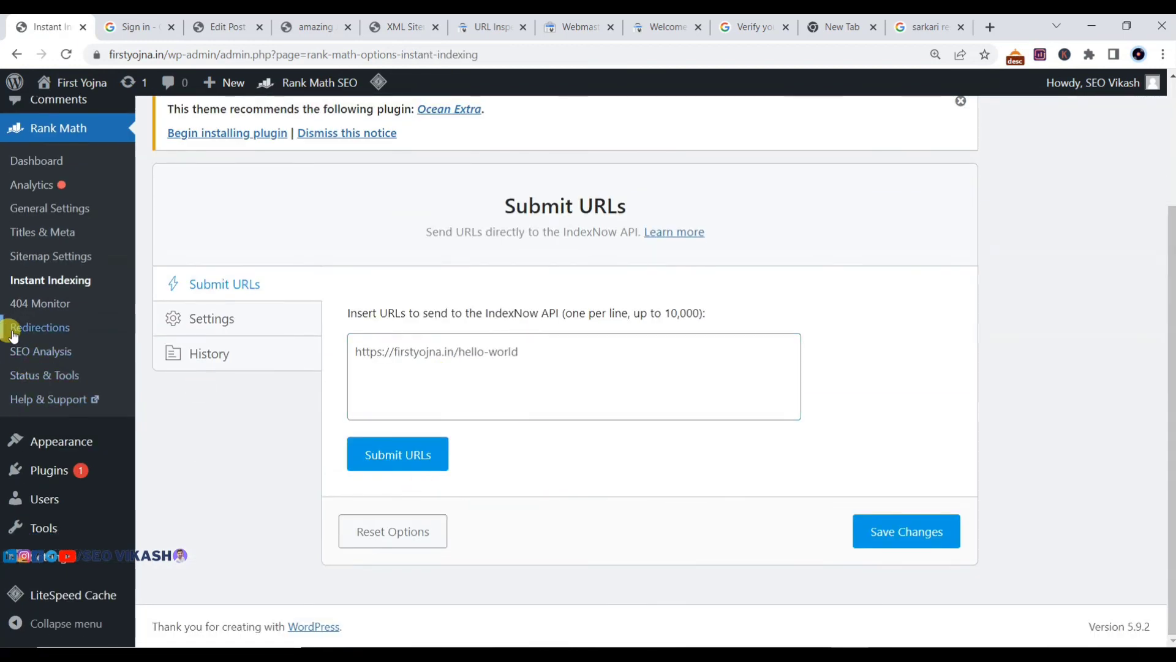
{"action": "left_click", "coordinate": [26, 302]}
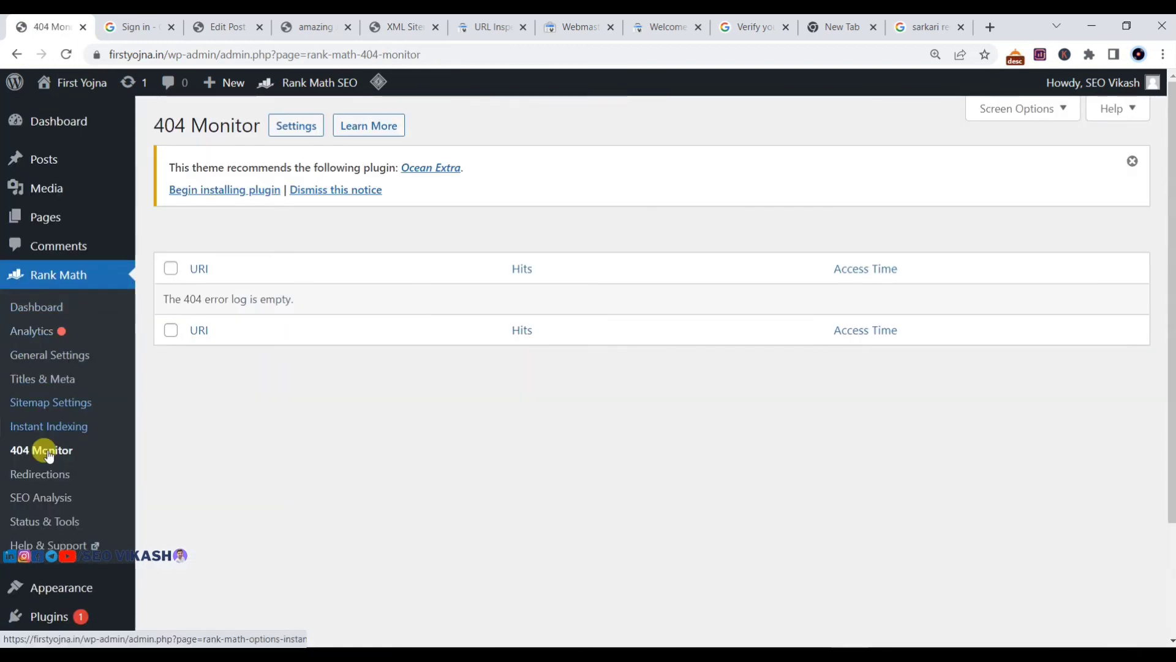
{"action": "left_click", "coordinate": [25, 475]}
Examine Rank Math's SEO Analysis page and what it requires to analyze the site.
{"action": "left_click", "coordinate": [32, 499]}
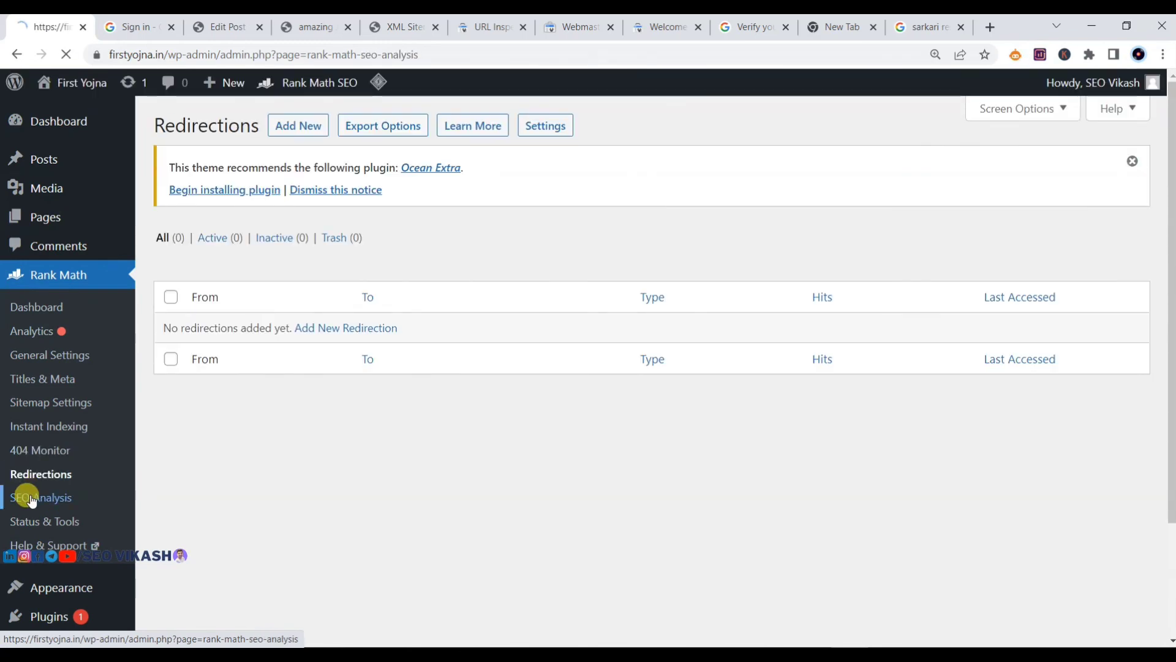
{"action": "scroll", "coordinate": [554, 418], "scroll_direction": "down", "scroll_amount": 3}
{"action": "scroll", "coordinate": [312, 342], "scroll_direction": "up", "scroll_amount": 3}
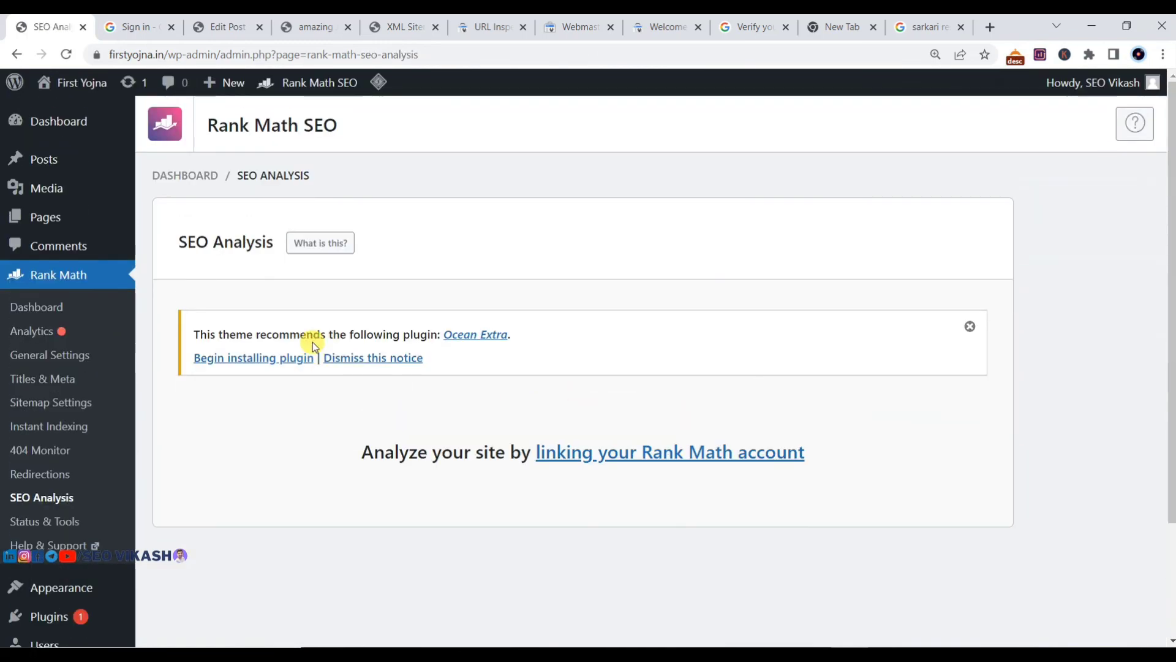
{"action": "scroll", "coordinate": [157, 334], "scroll_direction": "down", "scroll_amount": 3}
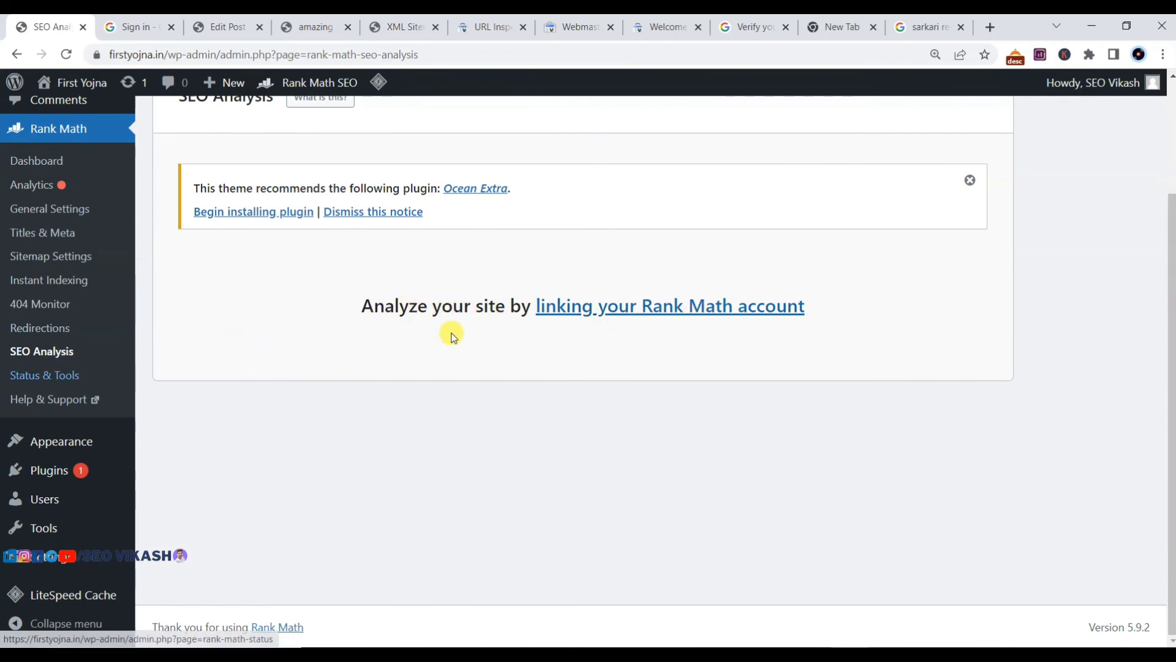
Follow the SEO Analysis link for linking a Rank Math account and review the account connection section on the Help page.
{"action": "left_click", "coordinate": [635, 311]}
{"action": "scroll", "coordinate": [529, 398], "scroll_direction": "down", "scroll_amount": 3}
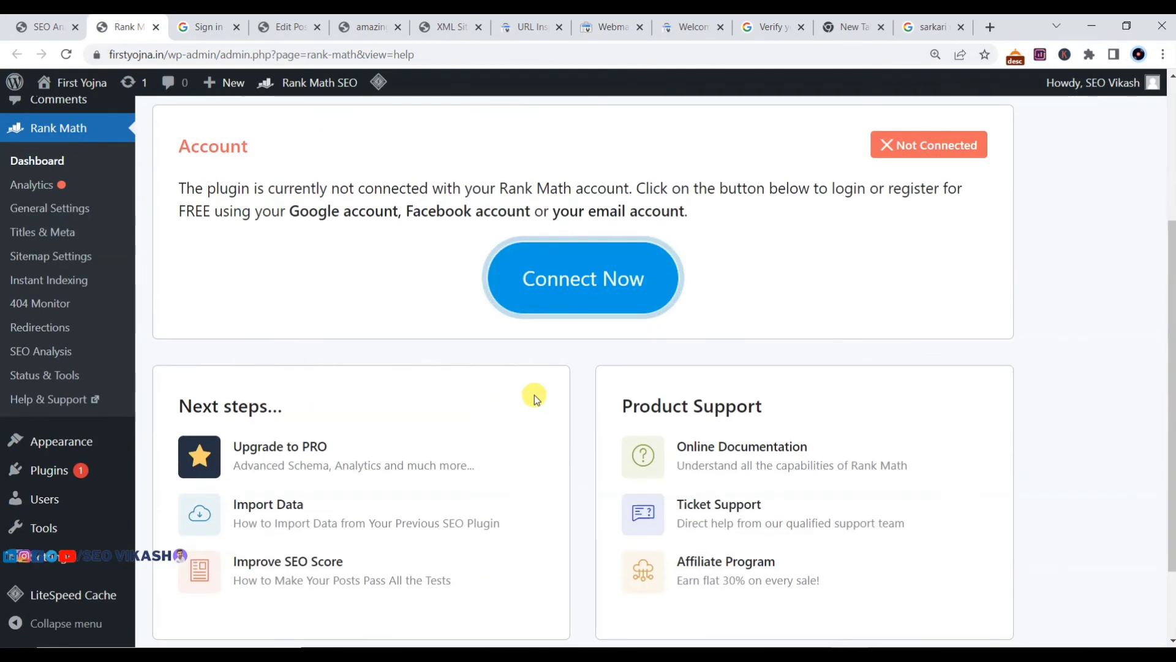
{"action": "scroll", "coordinate": [514, 273], "scroll_direction": "up", "scroll_amount": 2}
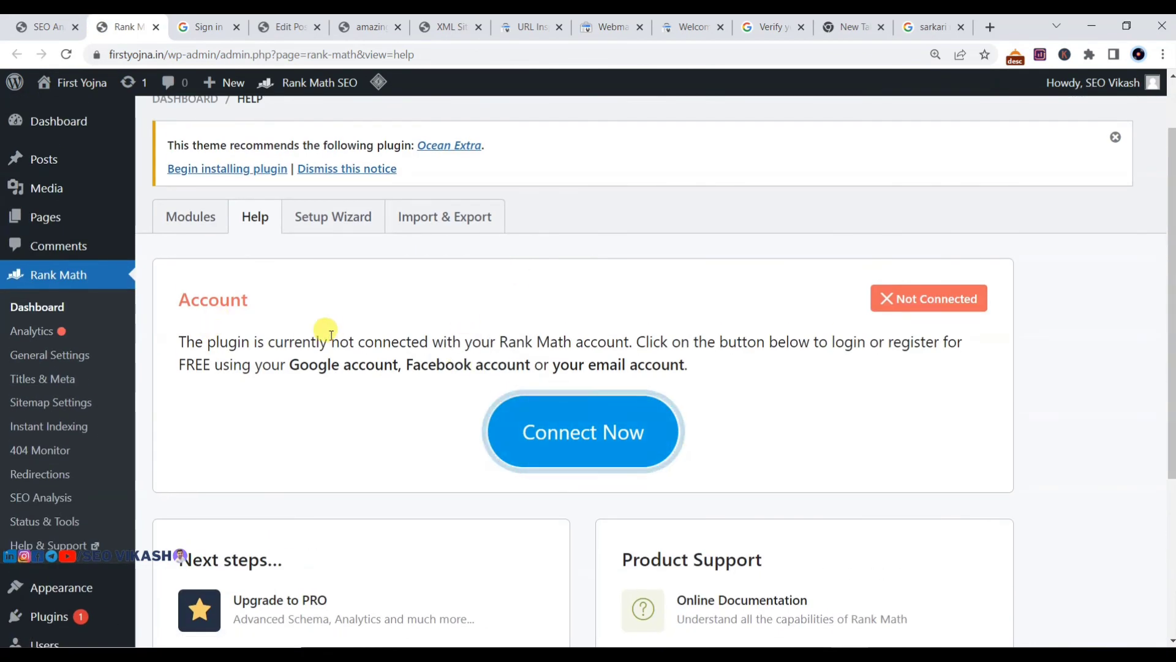
{"action": "scroll", "coordinate": [368, 403], "scroll_direction": "down", "scroll_amount": 1}
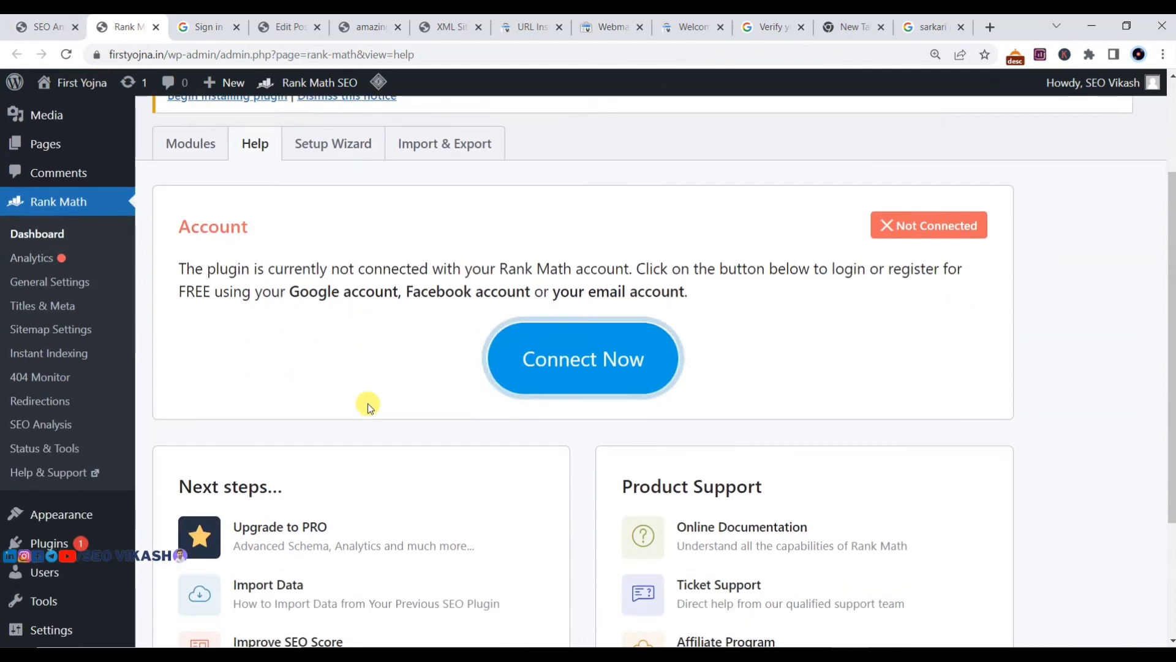
{"action": "scroll", "coordinate": [366, 402], "scroll_direction": "up", "scroll_amount": 3}
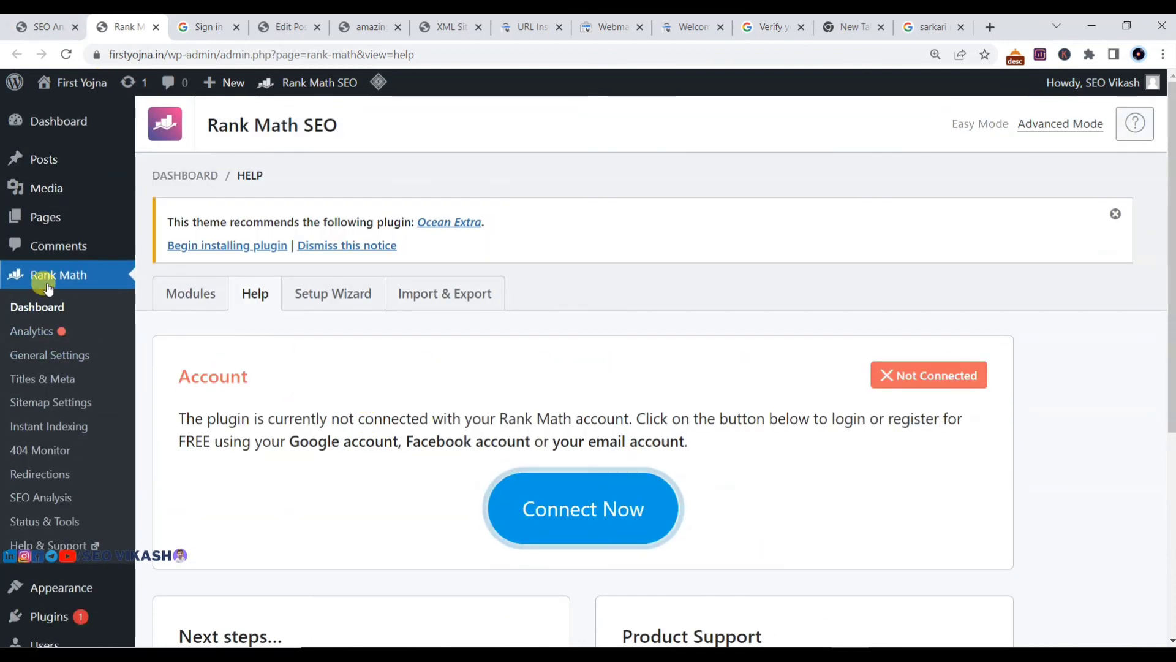
Go to the main WordPress dashboard and dismiss the notice recommending the Ocean Extra plugin.
{"action": "left_click", "coordinate": [69, 120]}
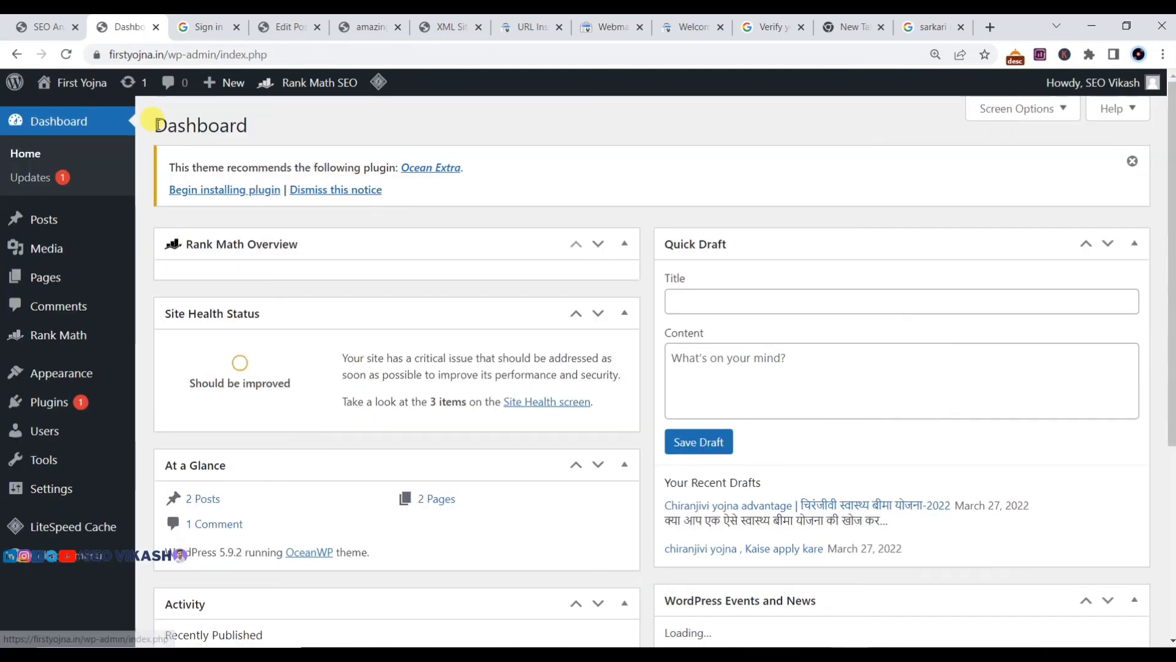
{"action": "left_click", "coordinate": [1134, 162]}
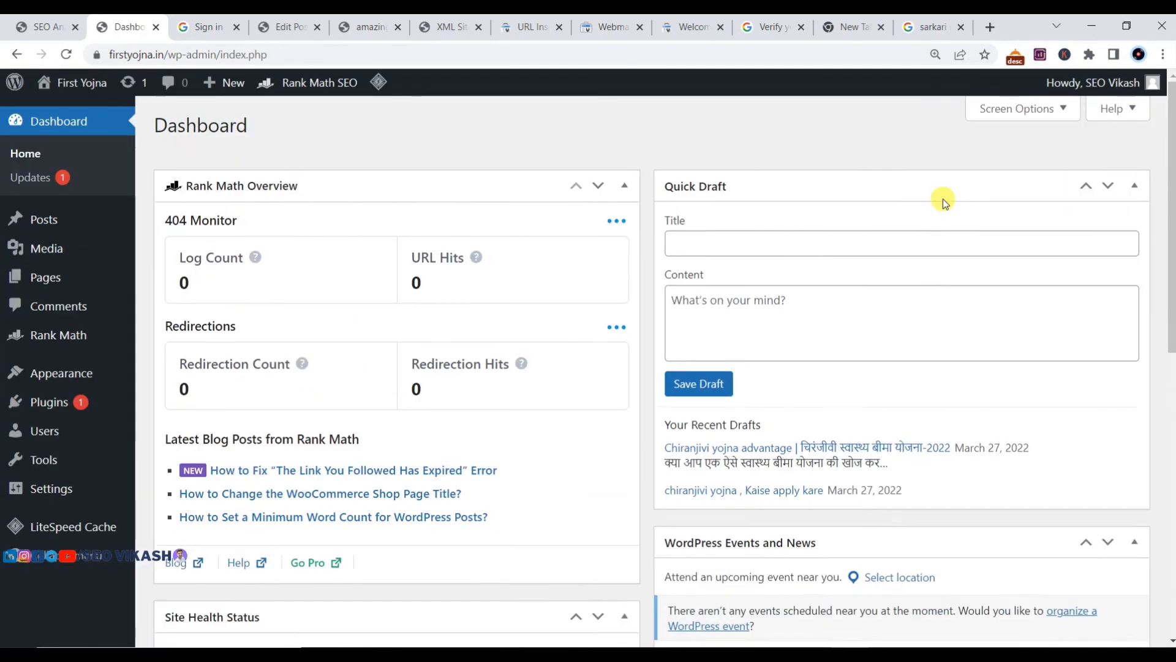
{"action": "scroll", "coordinate": [616, 239], "scroll_direction": "down", "scroll_amount": 3}
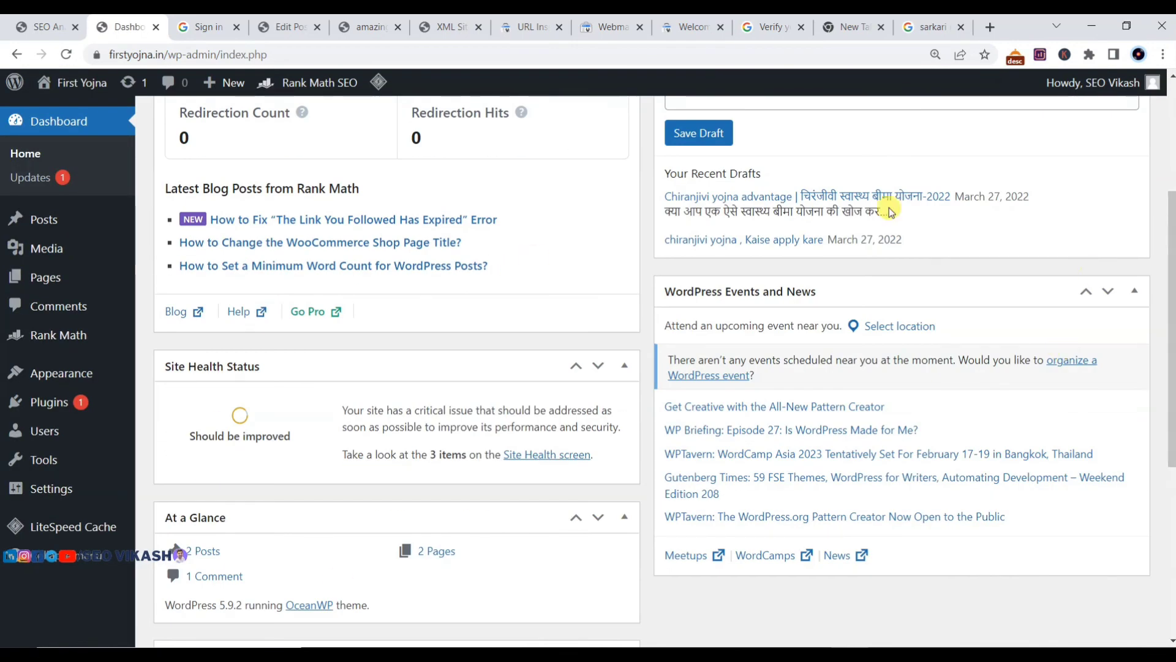